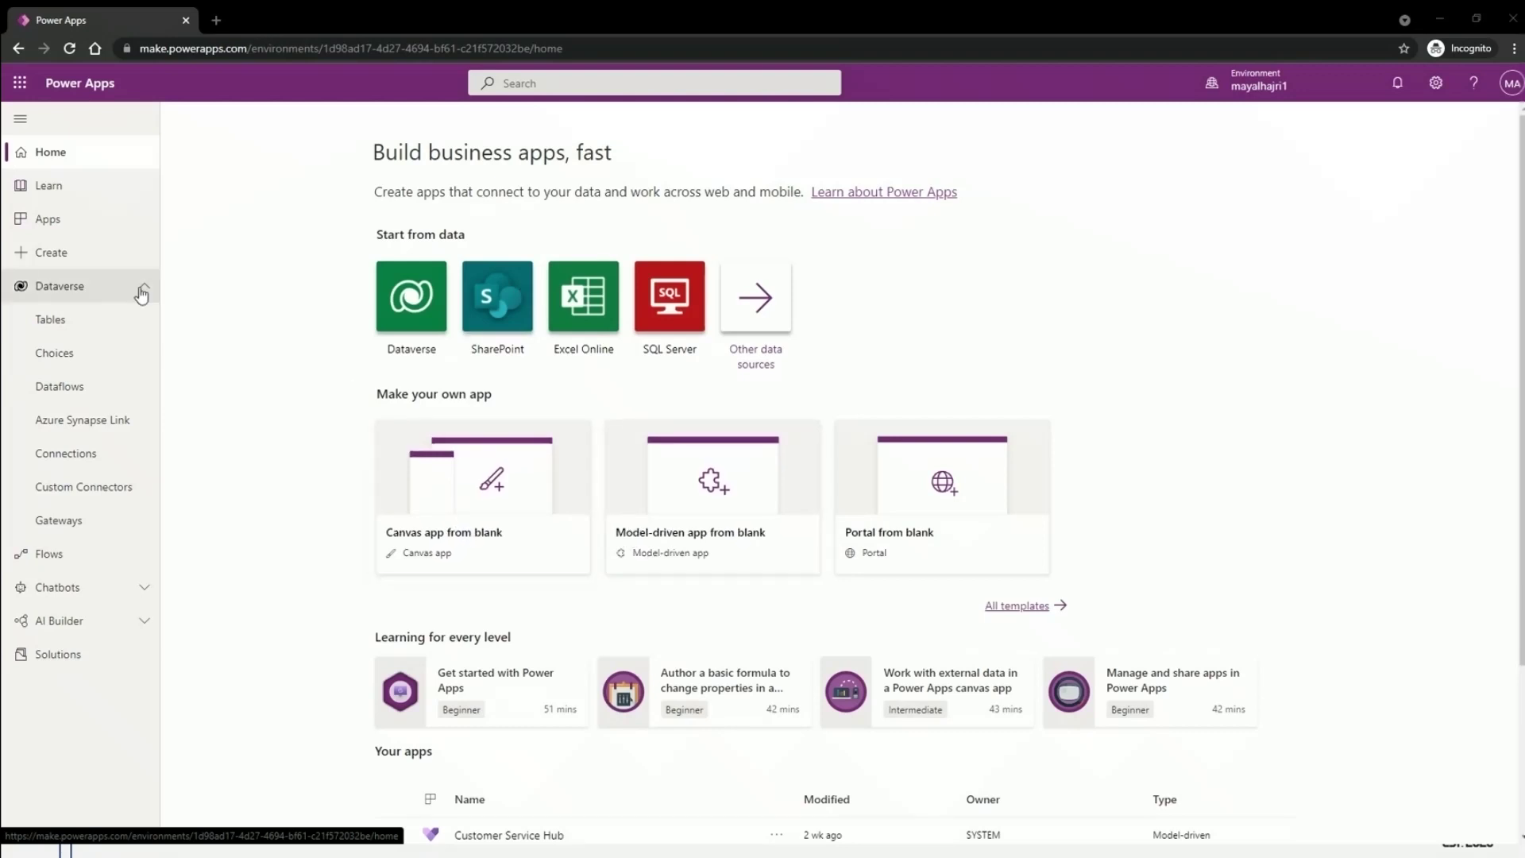
# - Start a new table in the Dataverse tables list and give it the display name Agent008
pyautogui.click(65, 295)
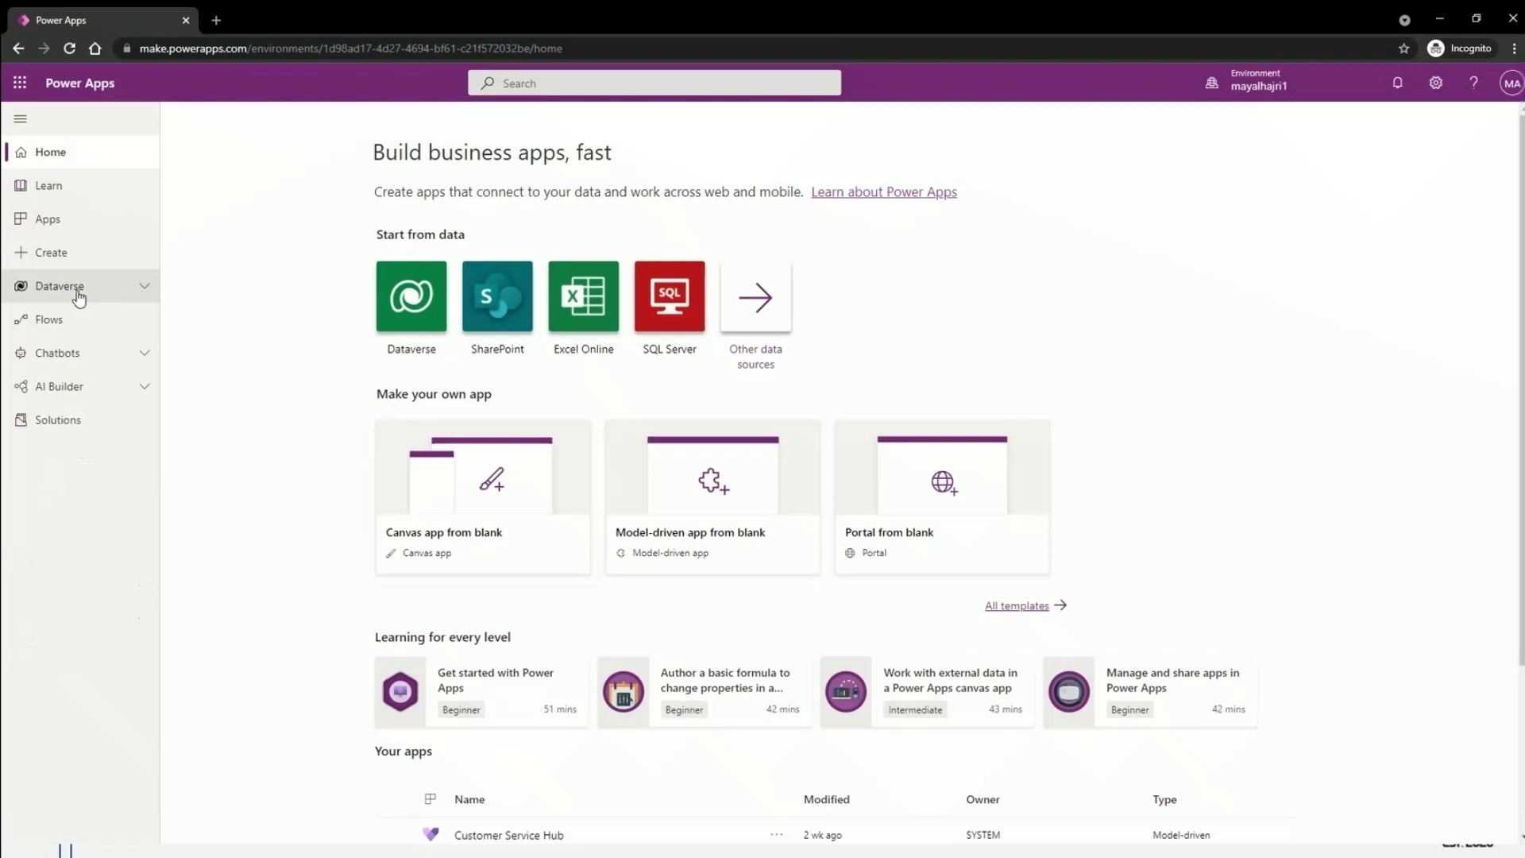
pyautogui.click(71, 296)
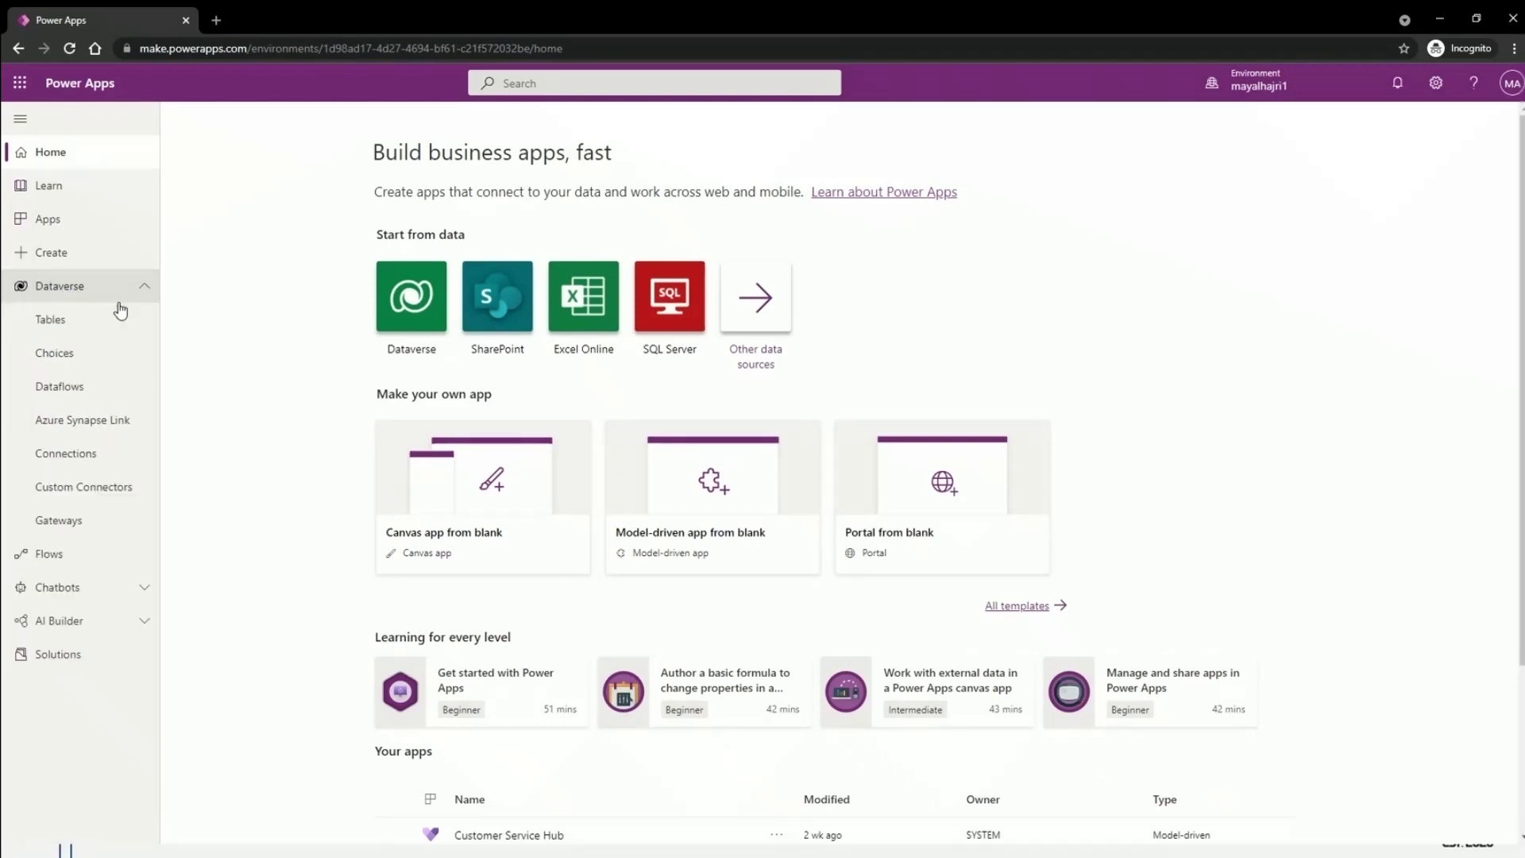
pyautogui.click(64, 327)
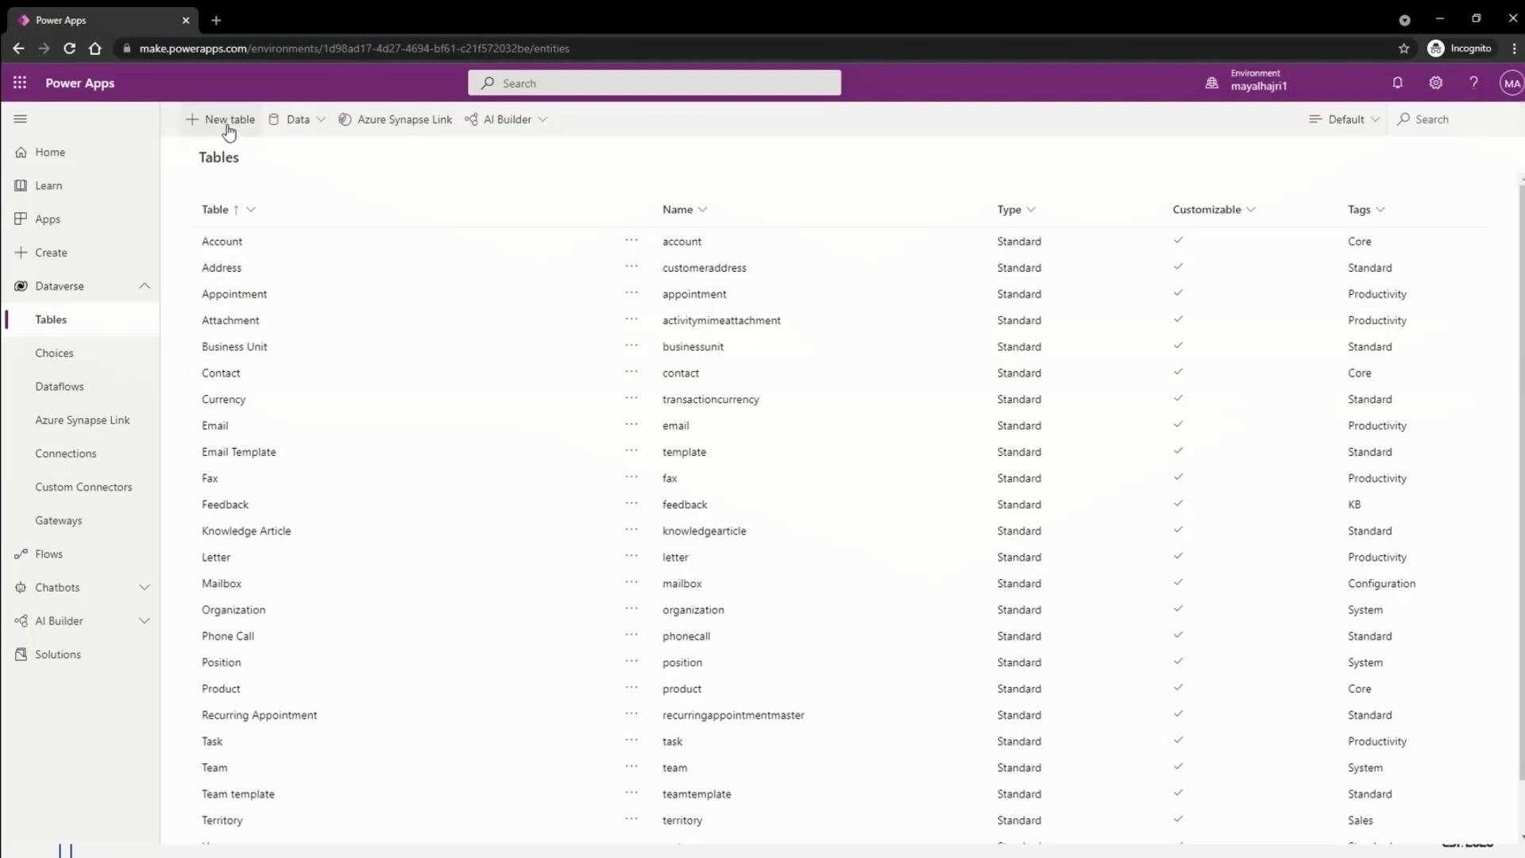
pyautogui.click(229, 129)
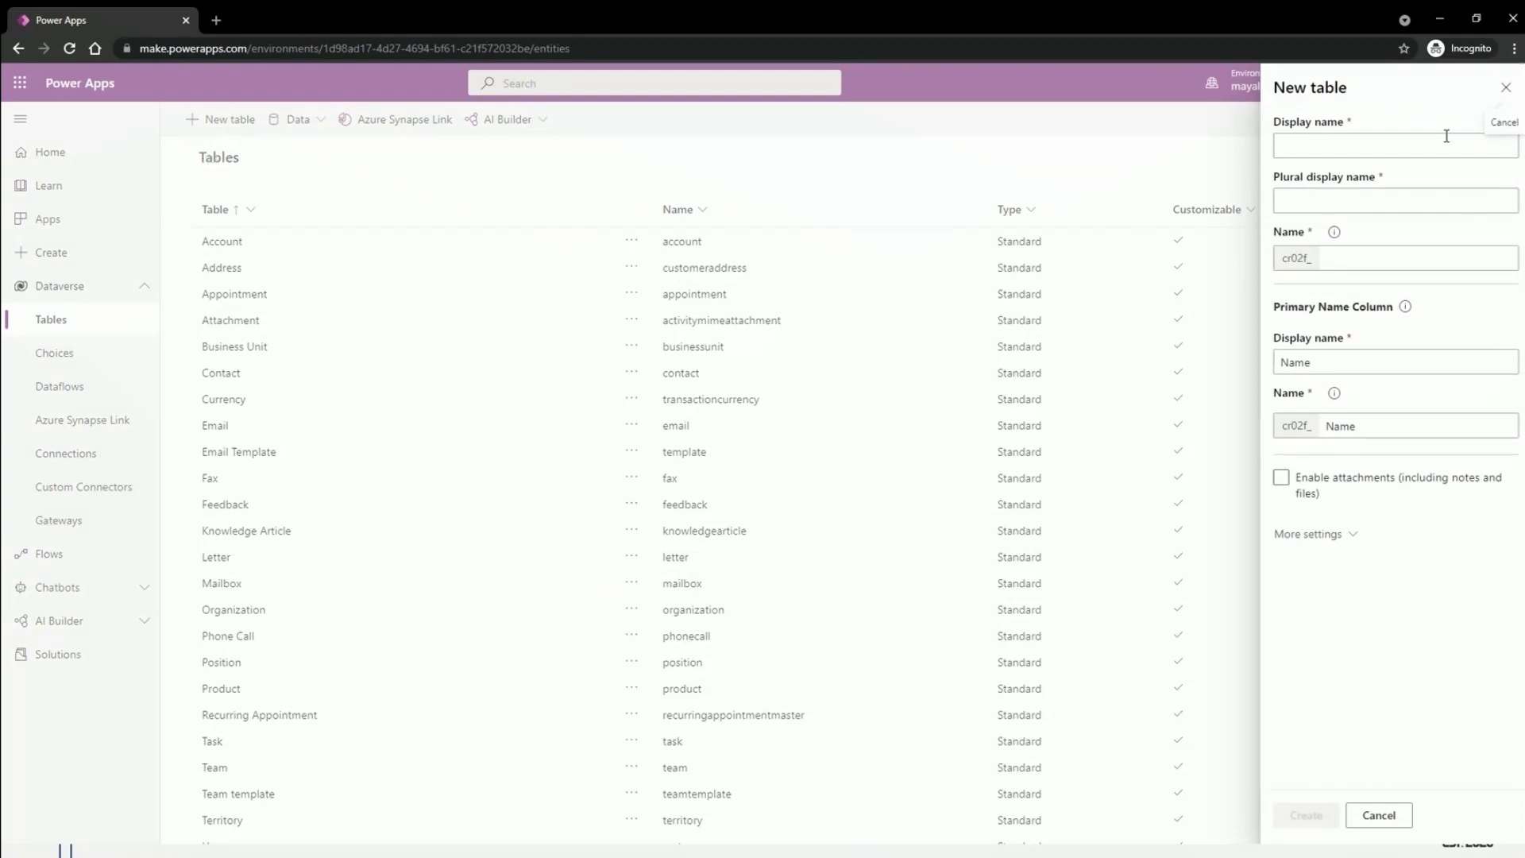
pyautogui.click(1343, 146)
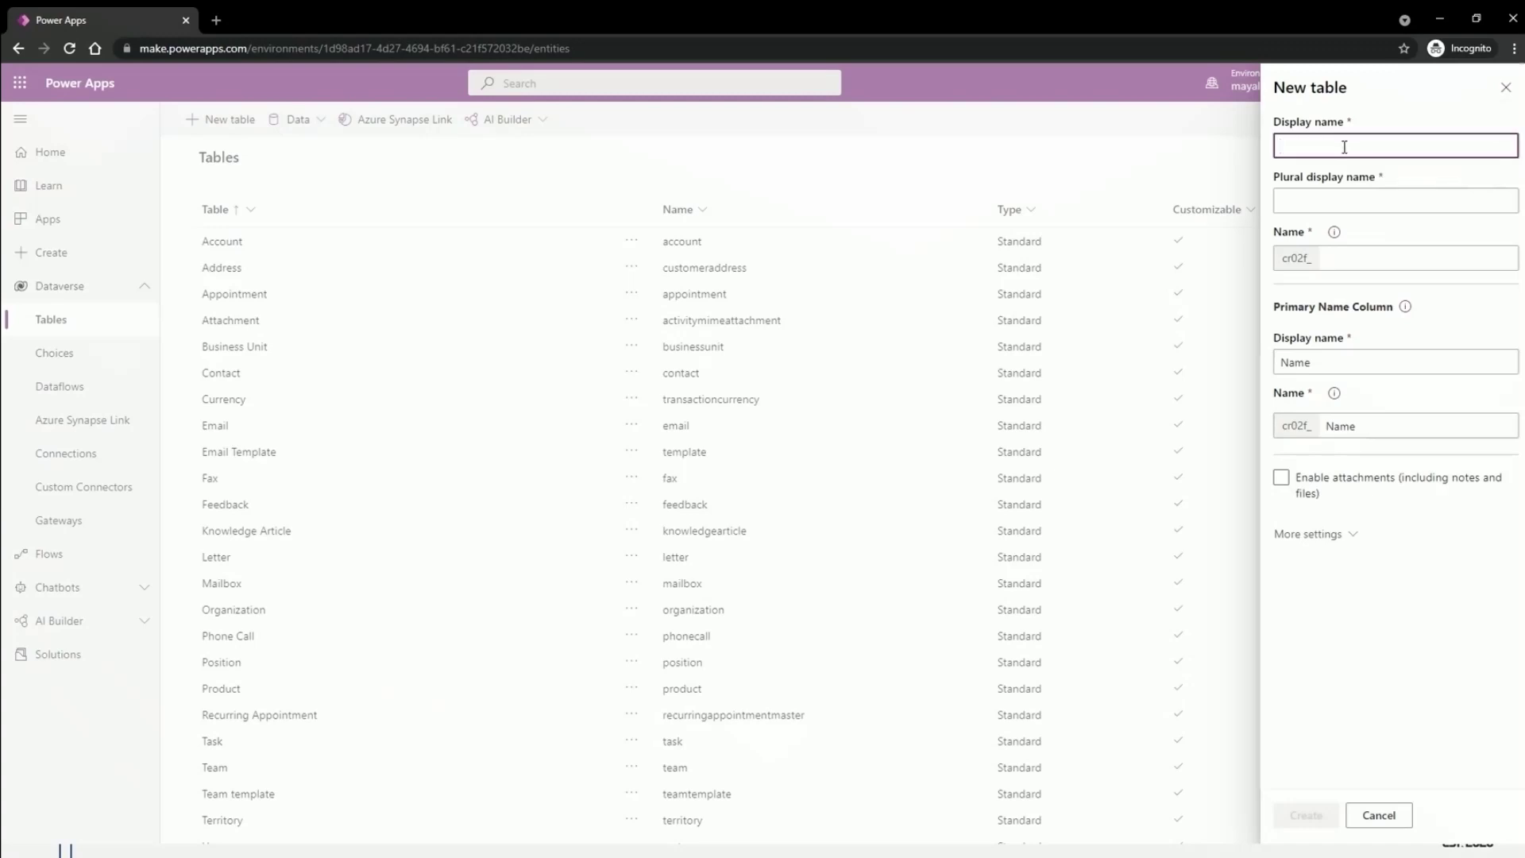
pyautogui.write('Agent008')
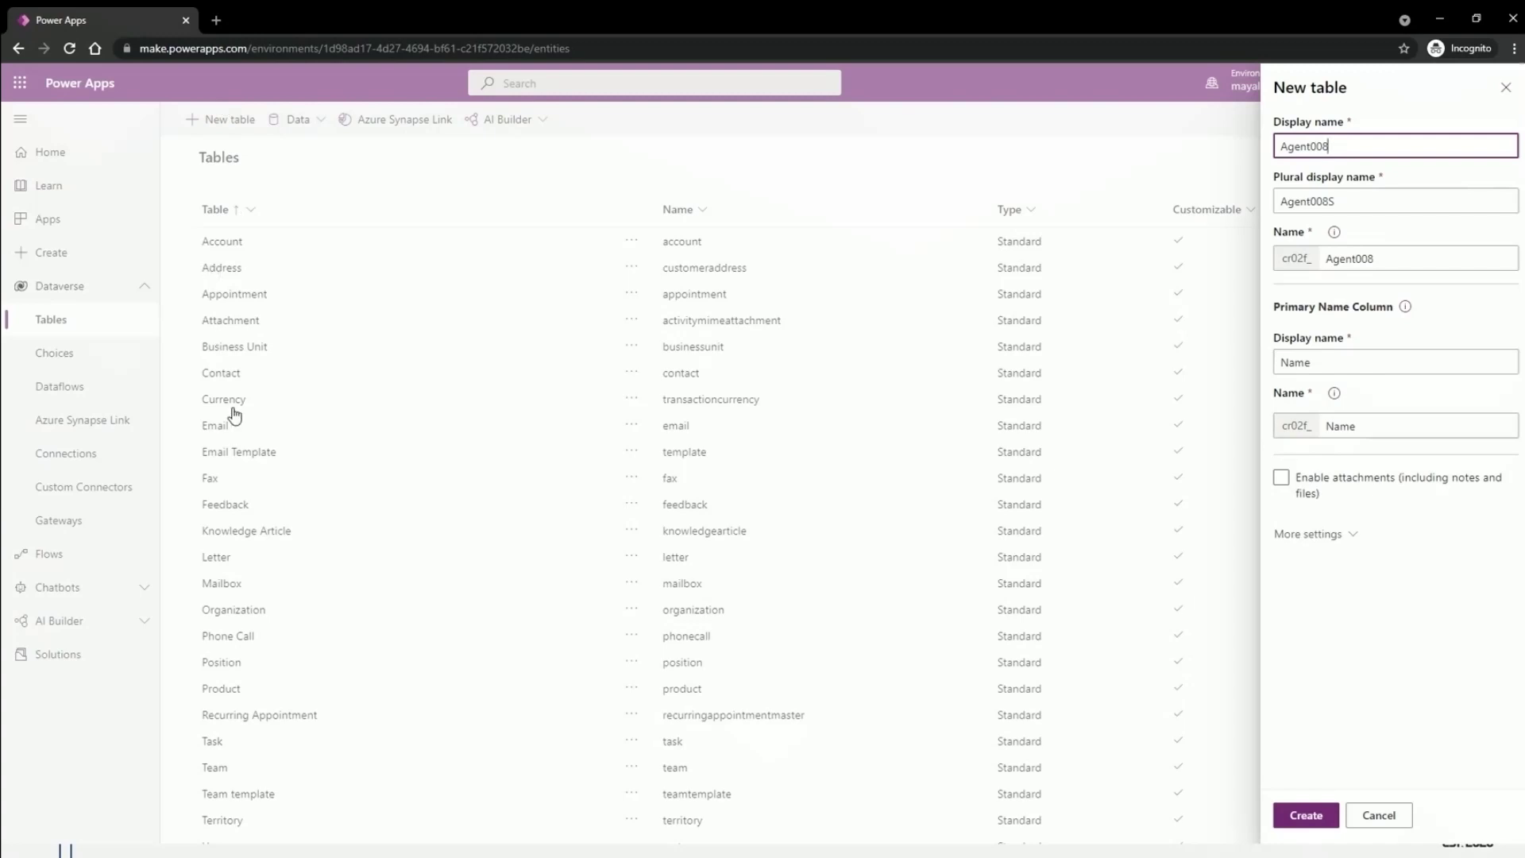
# - Set the primary name column's display name to Ageent008 and create the table
pyautogui.click(1326, 363)
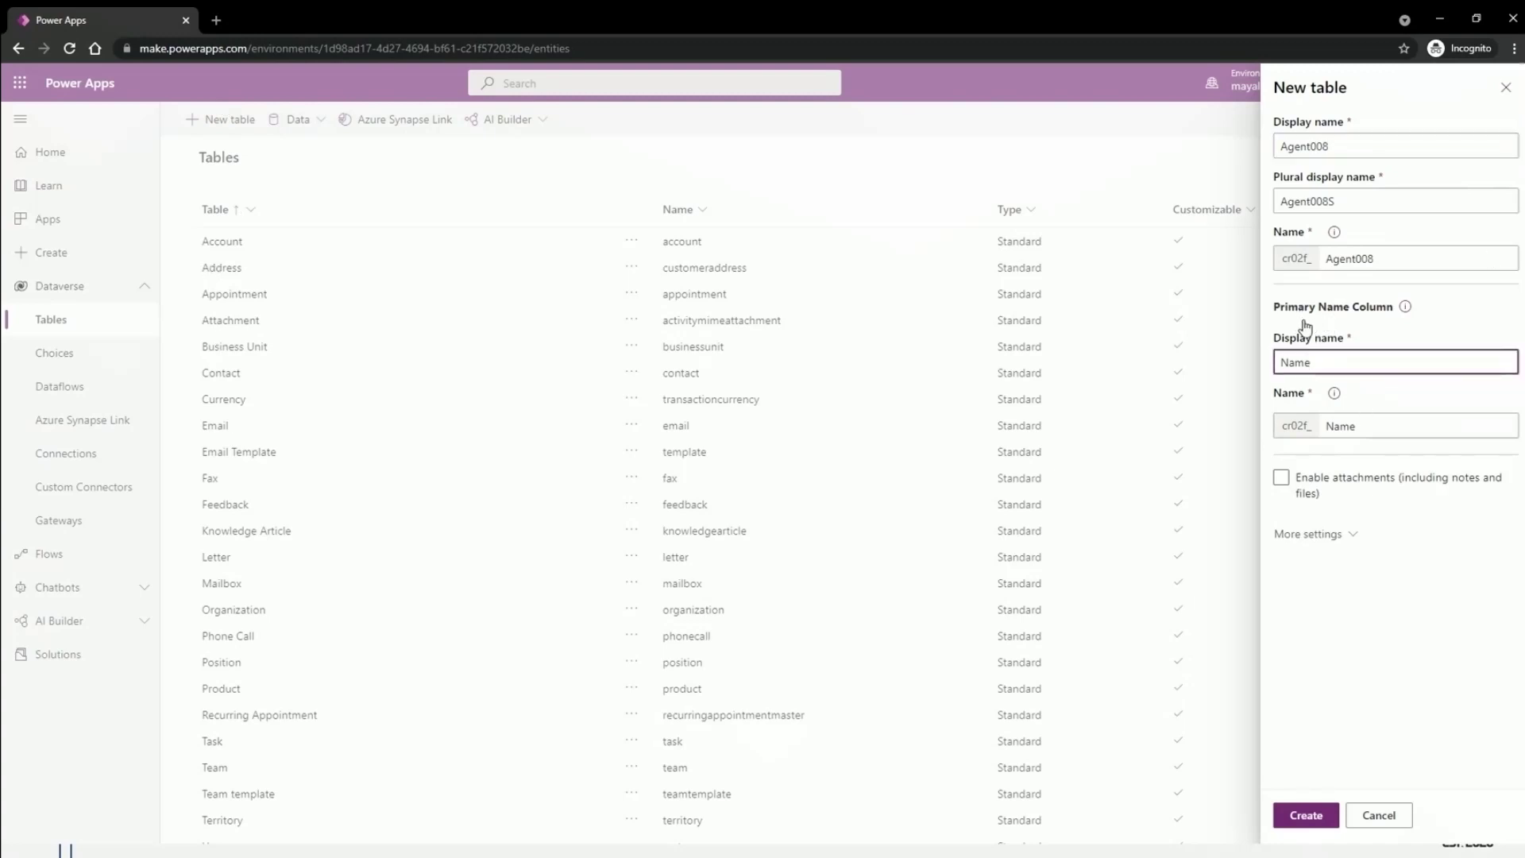
pyautogui.moveTo(1336, 362); pyautogui.dragTo(1264, 368)
pyautogui.write('Ageent008')
pyautogui.click(1395, 618)
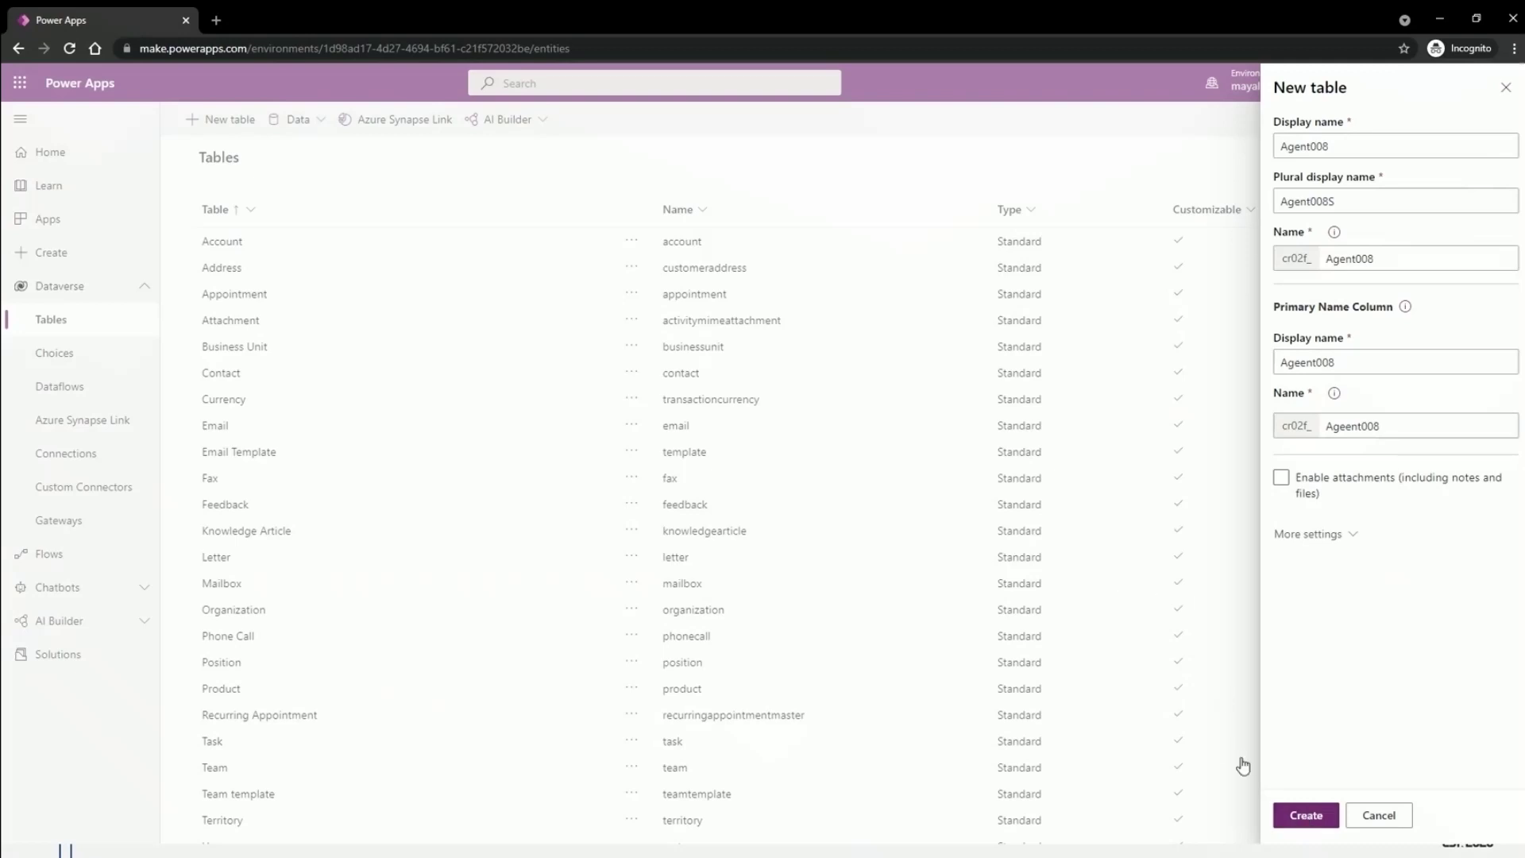
pyautogui.click(1304, 815)
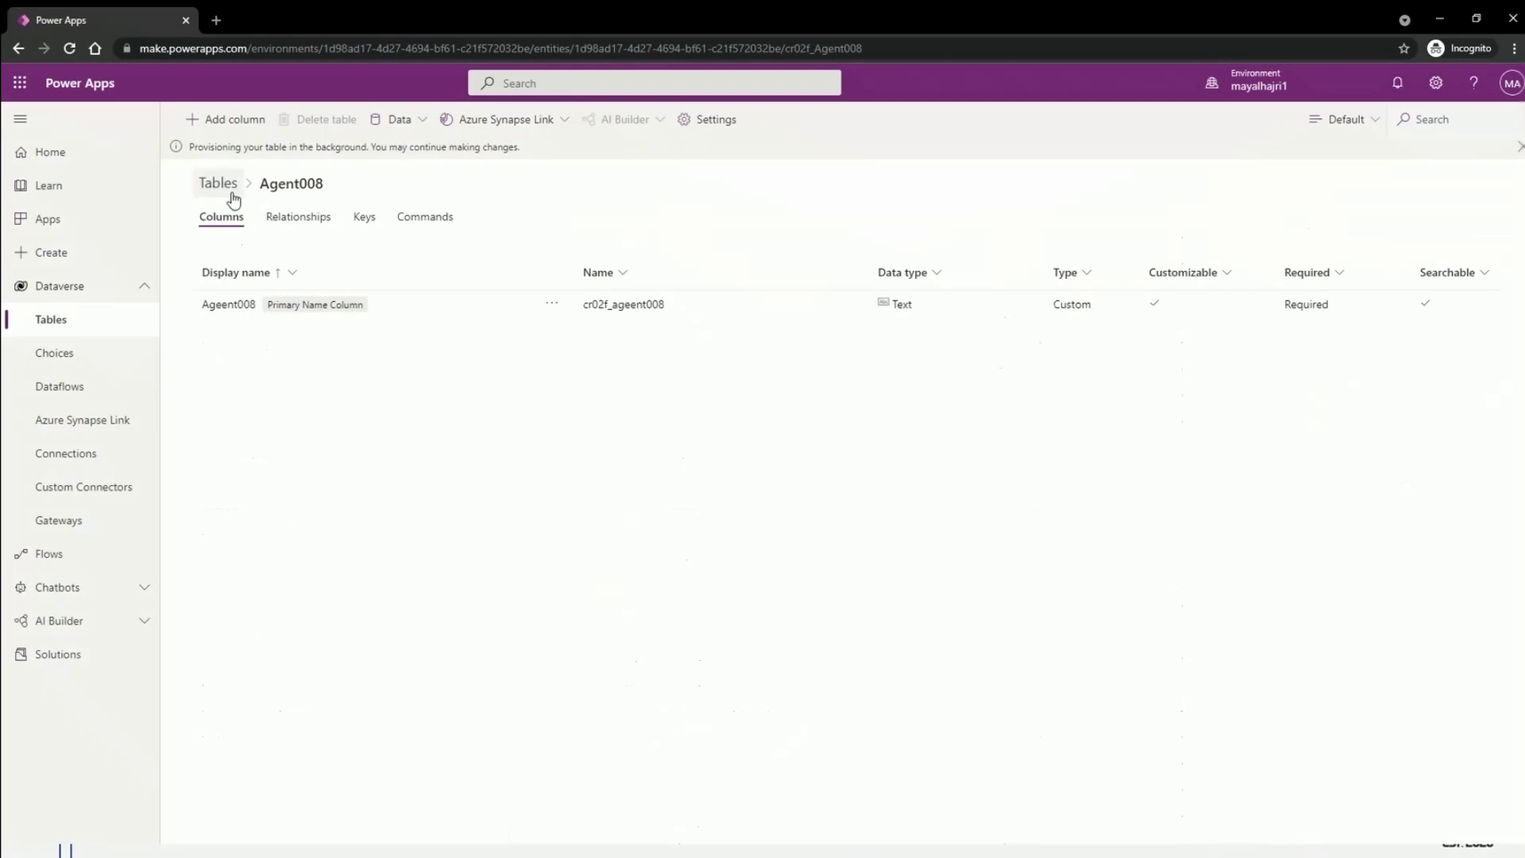
# - Return to the list of Dataverse tables and open the new Agent008 table
pyautogui.click(54, 317)
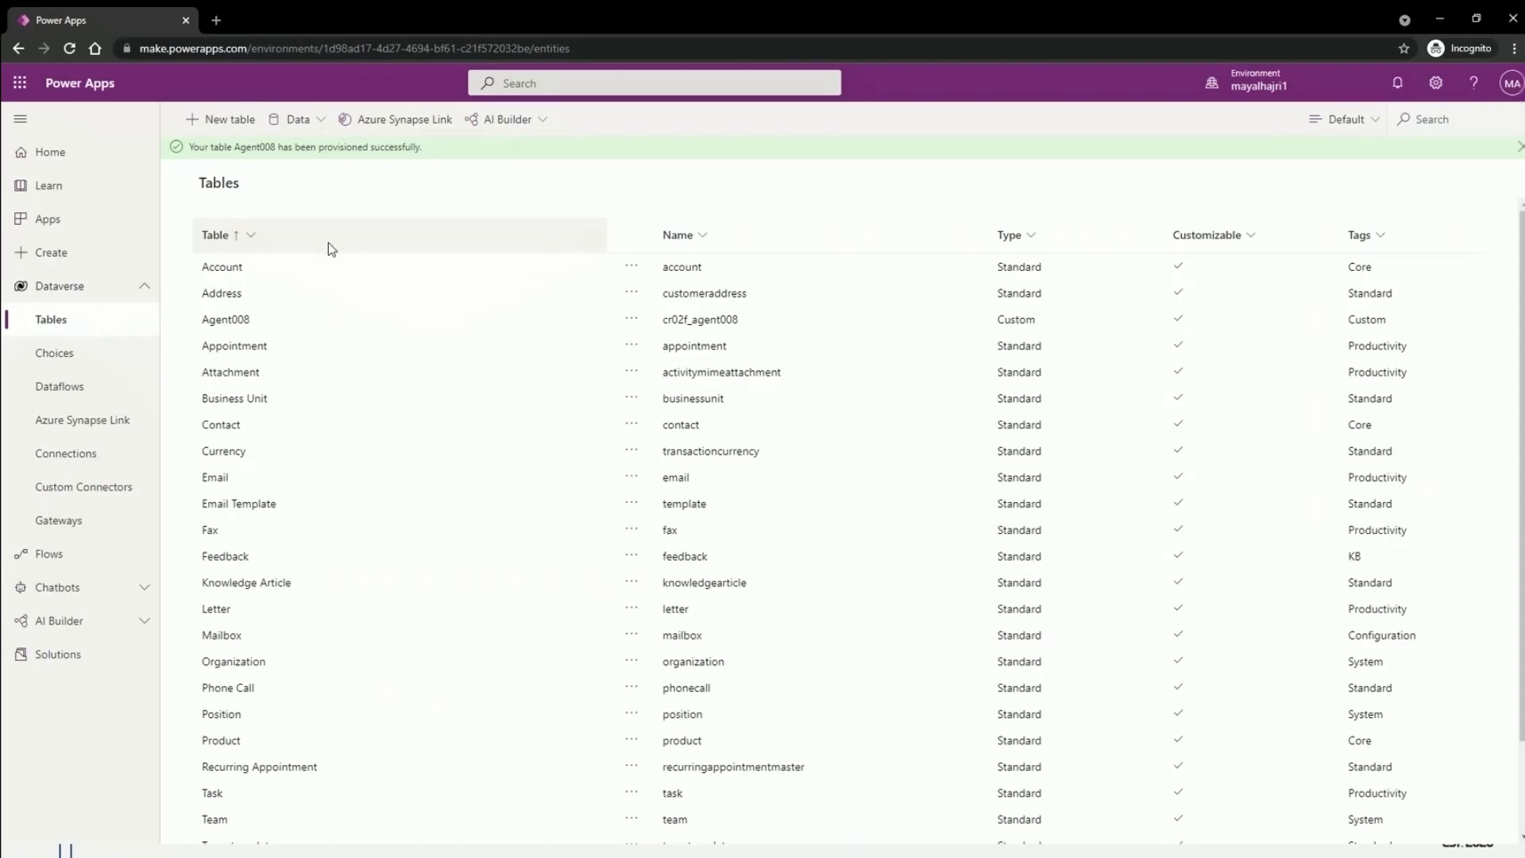
pyautogui.scroll(-1, 286, 373)
pyautogui.scroll(1, 263, 333)
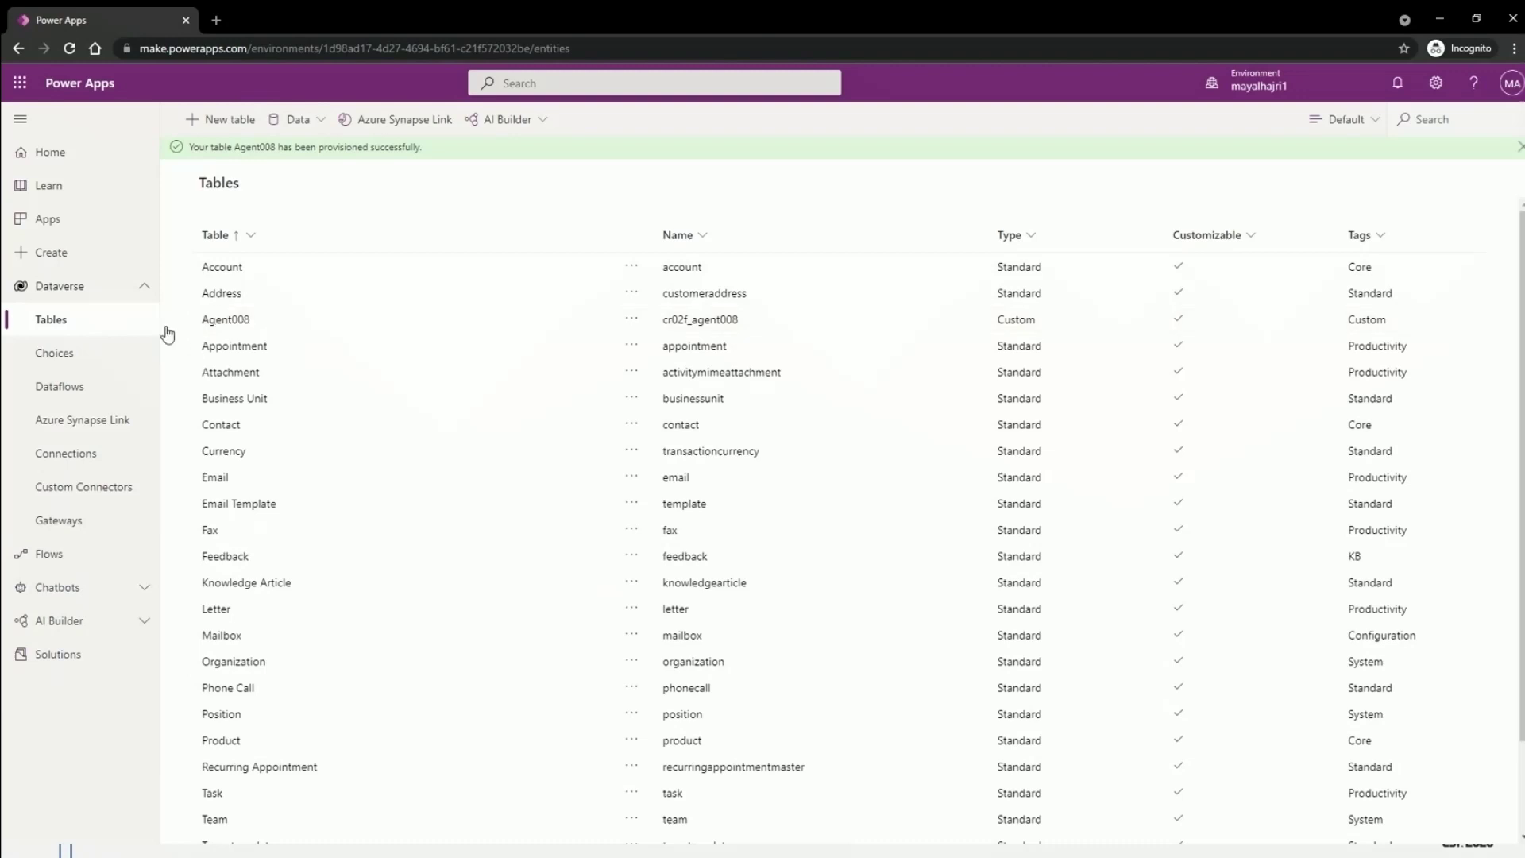
pyautogui.click(220, 321)
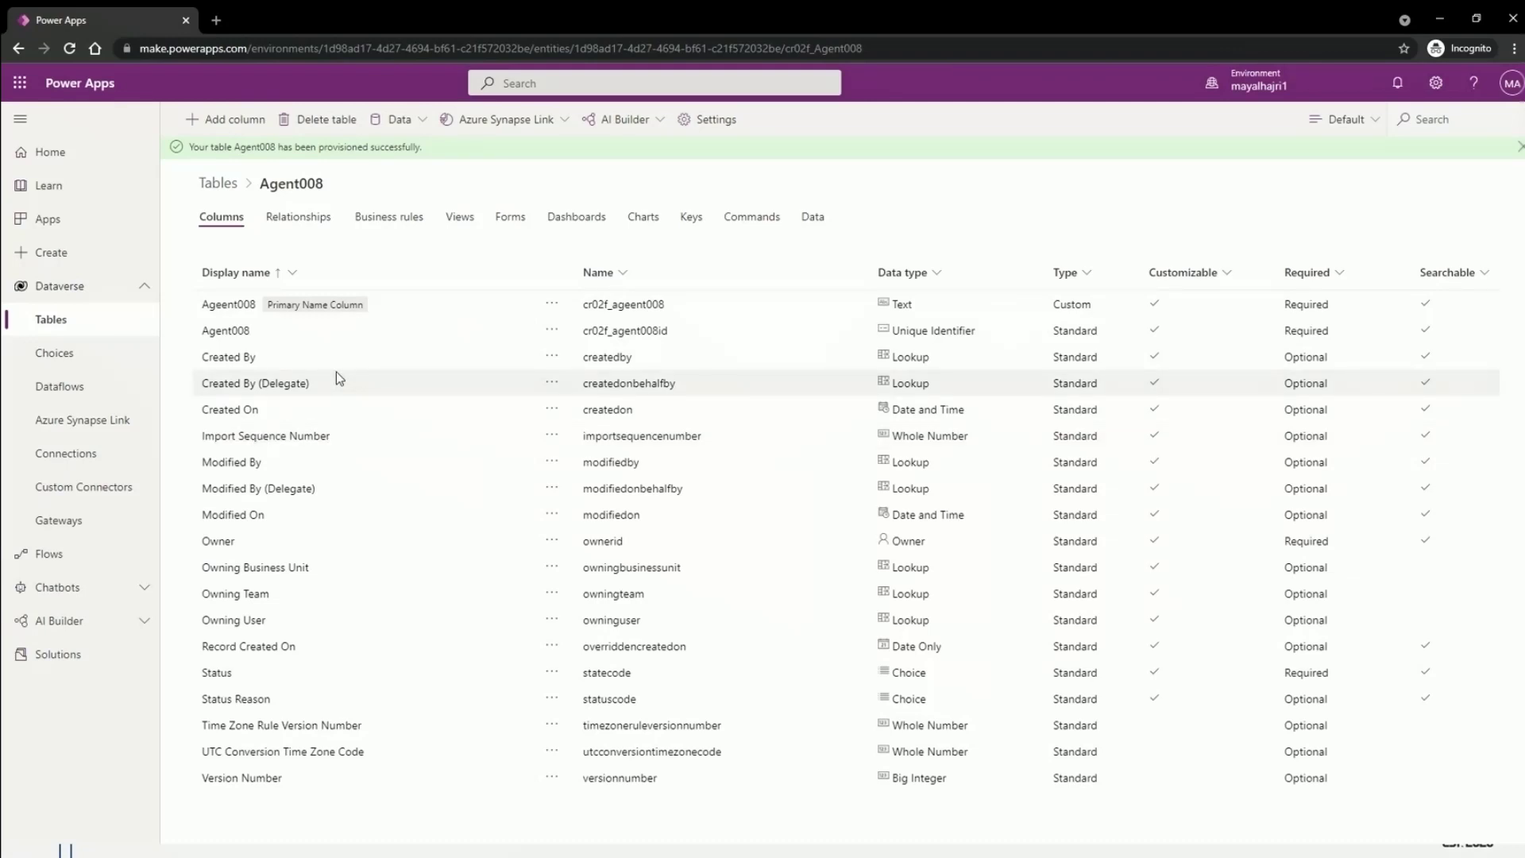
# - Add a column with the display name Tasks and the data type Choices to the Agent008 table
pyautogui.click(246, 127)
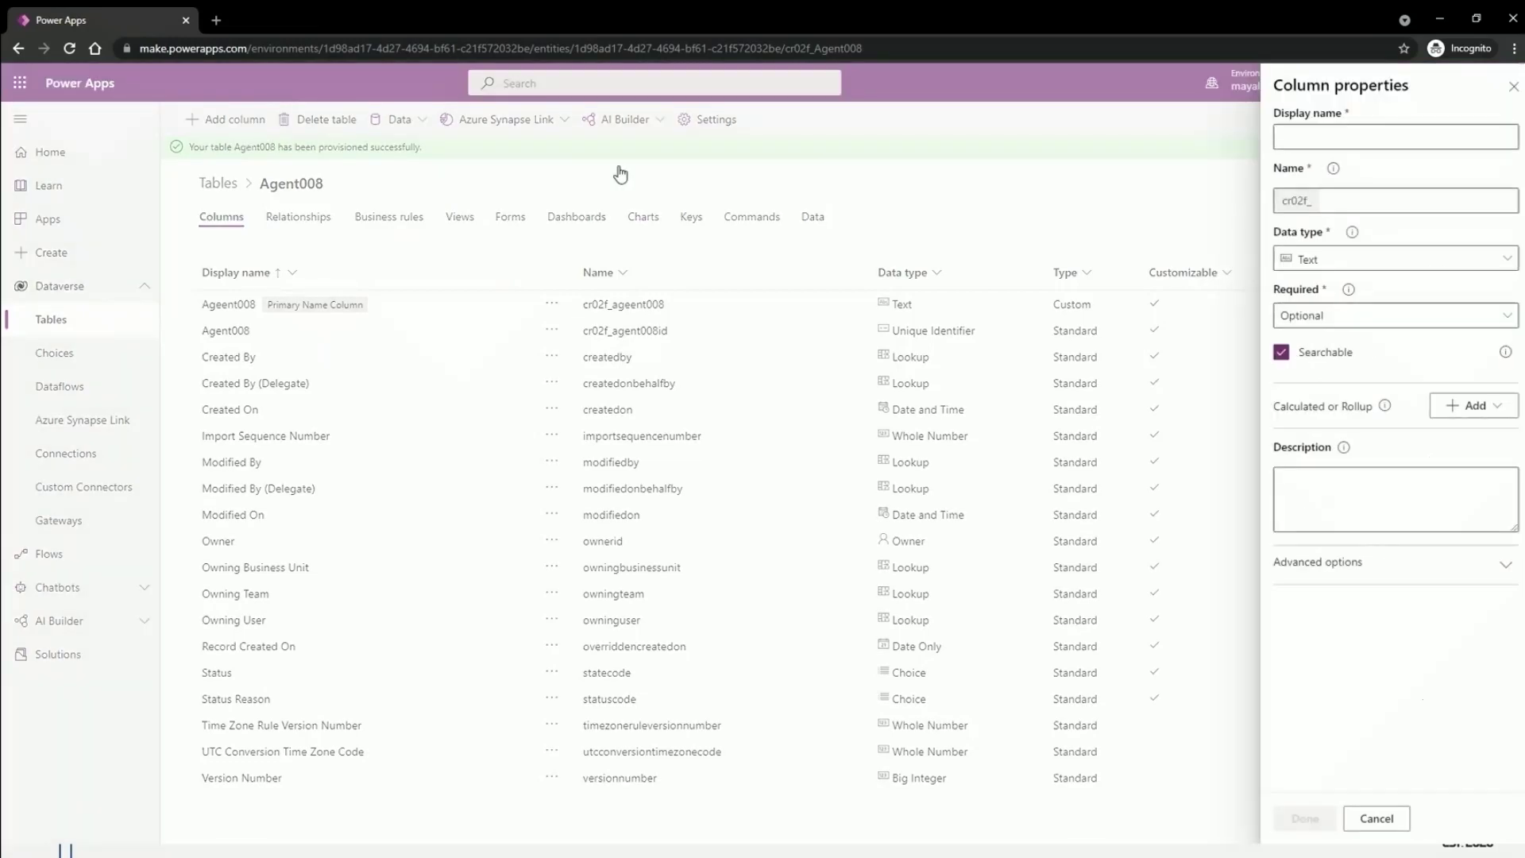
pyautogui.click(1326, 137)
pyautogui.write('Tasks')
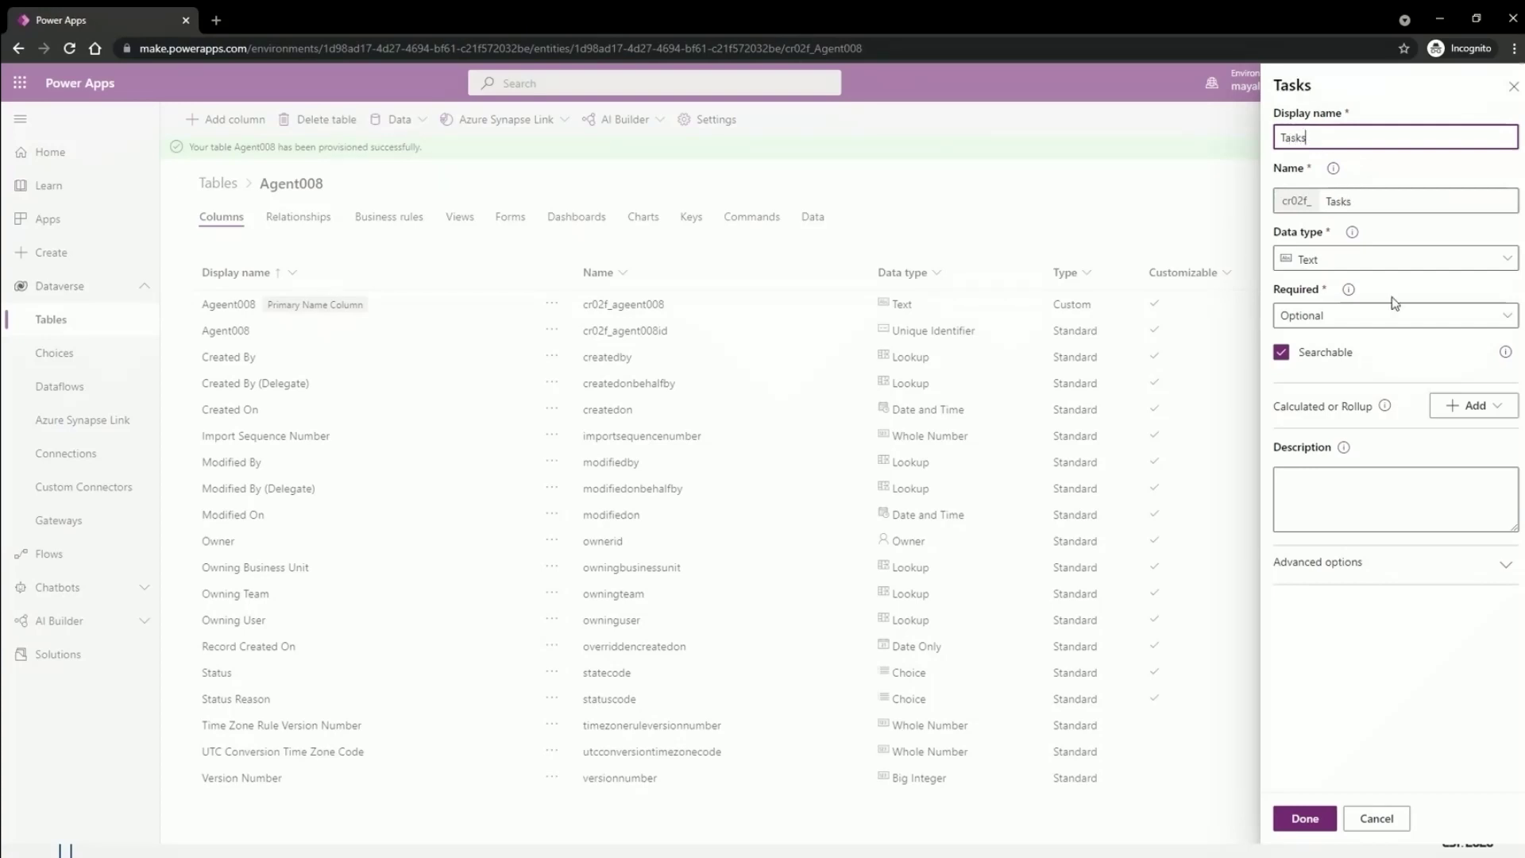
pyautogui.click(1319, 262)
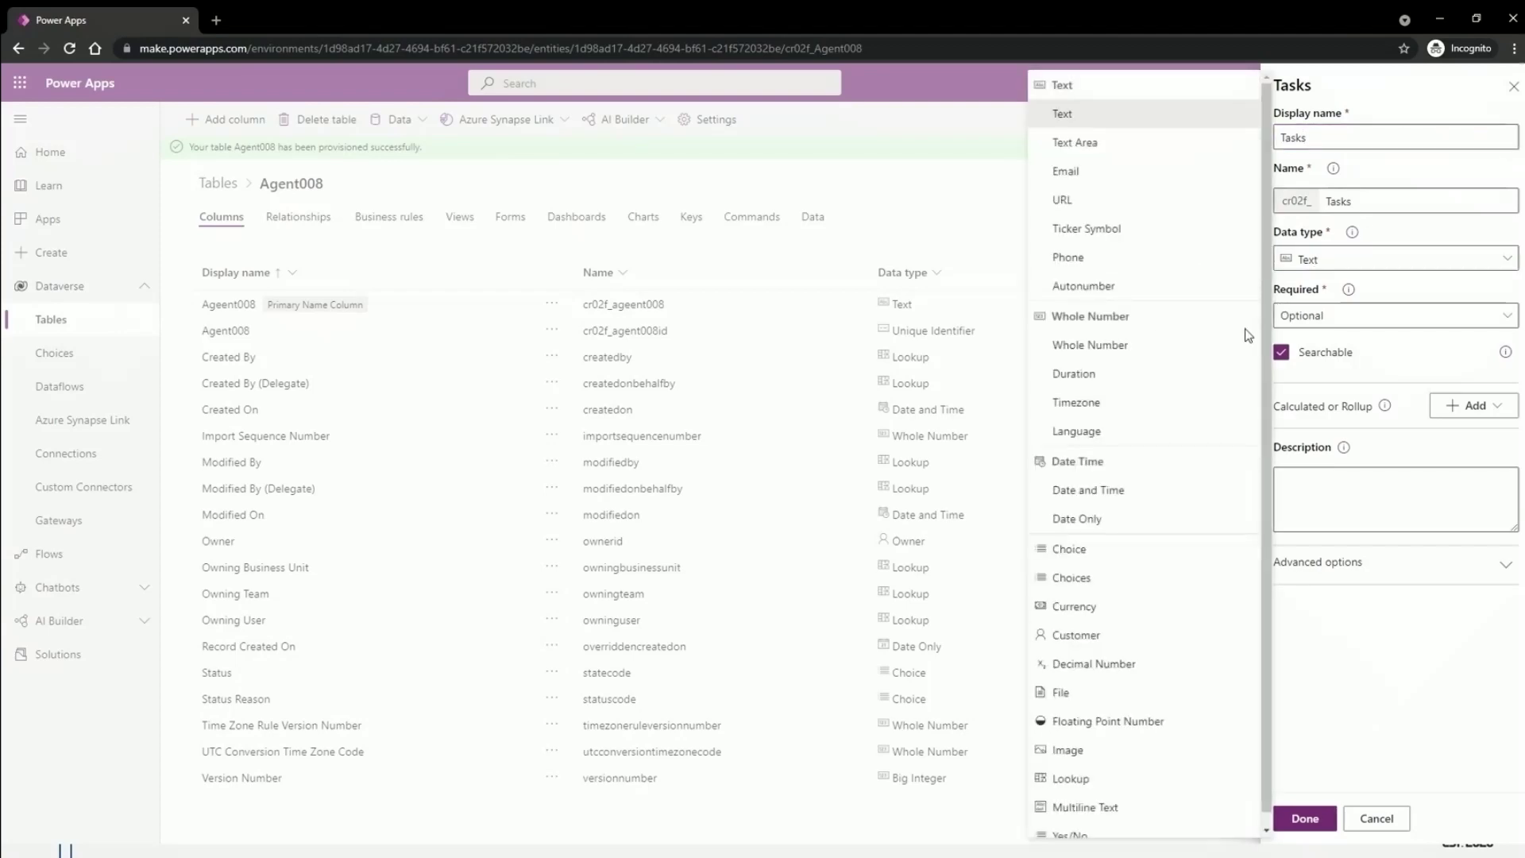
pyautogui.scroll(-1, 1104, 397)
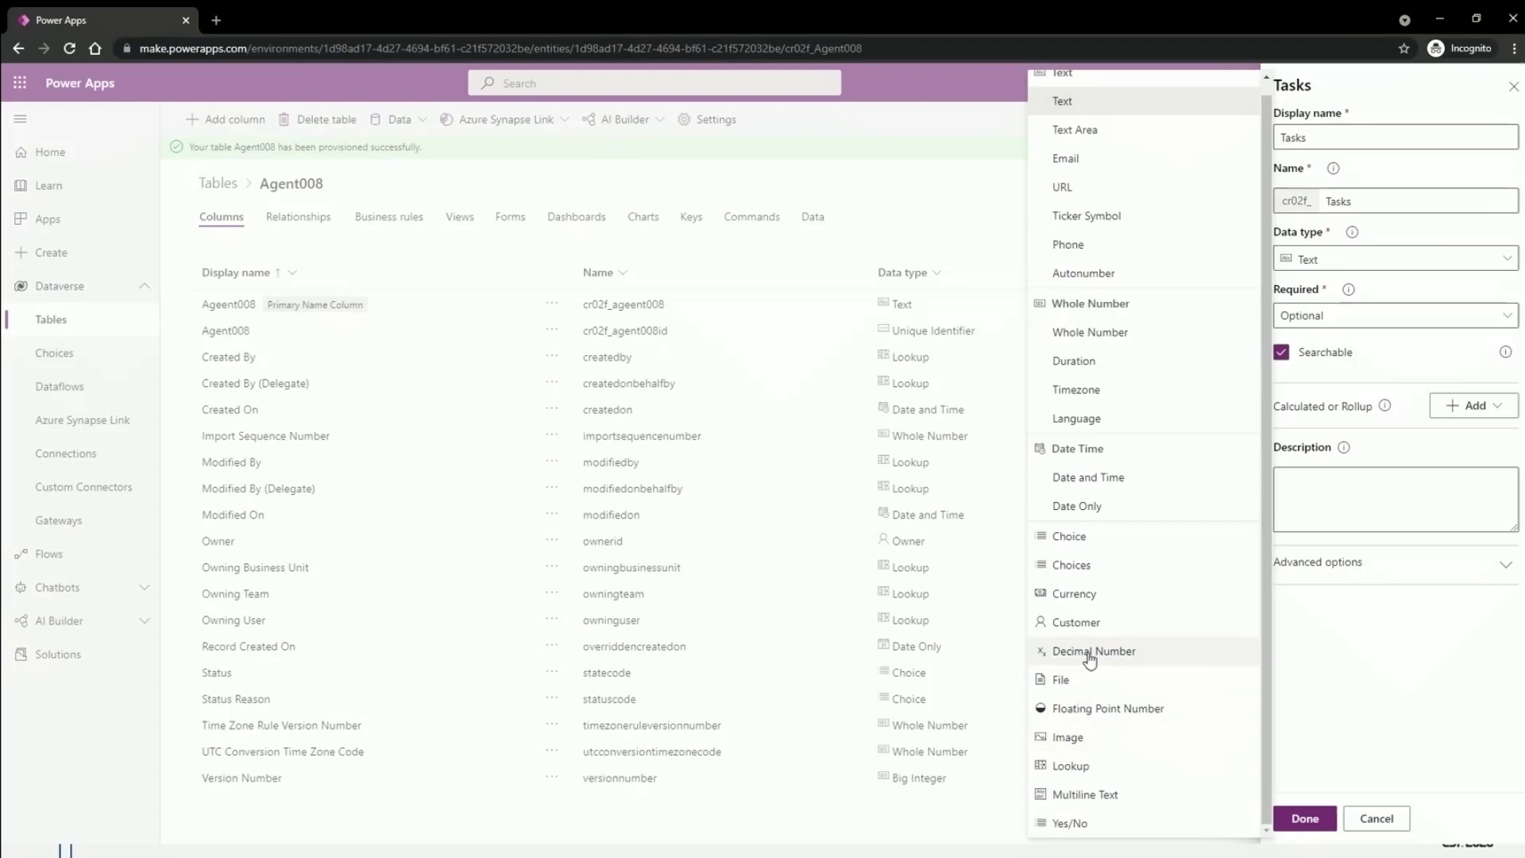
pyautogui.click(1071, 566)
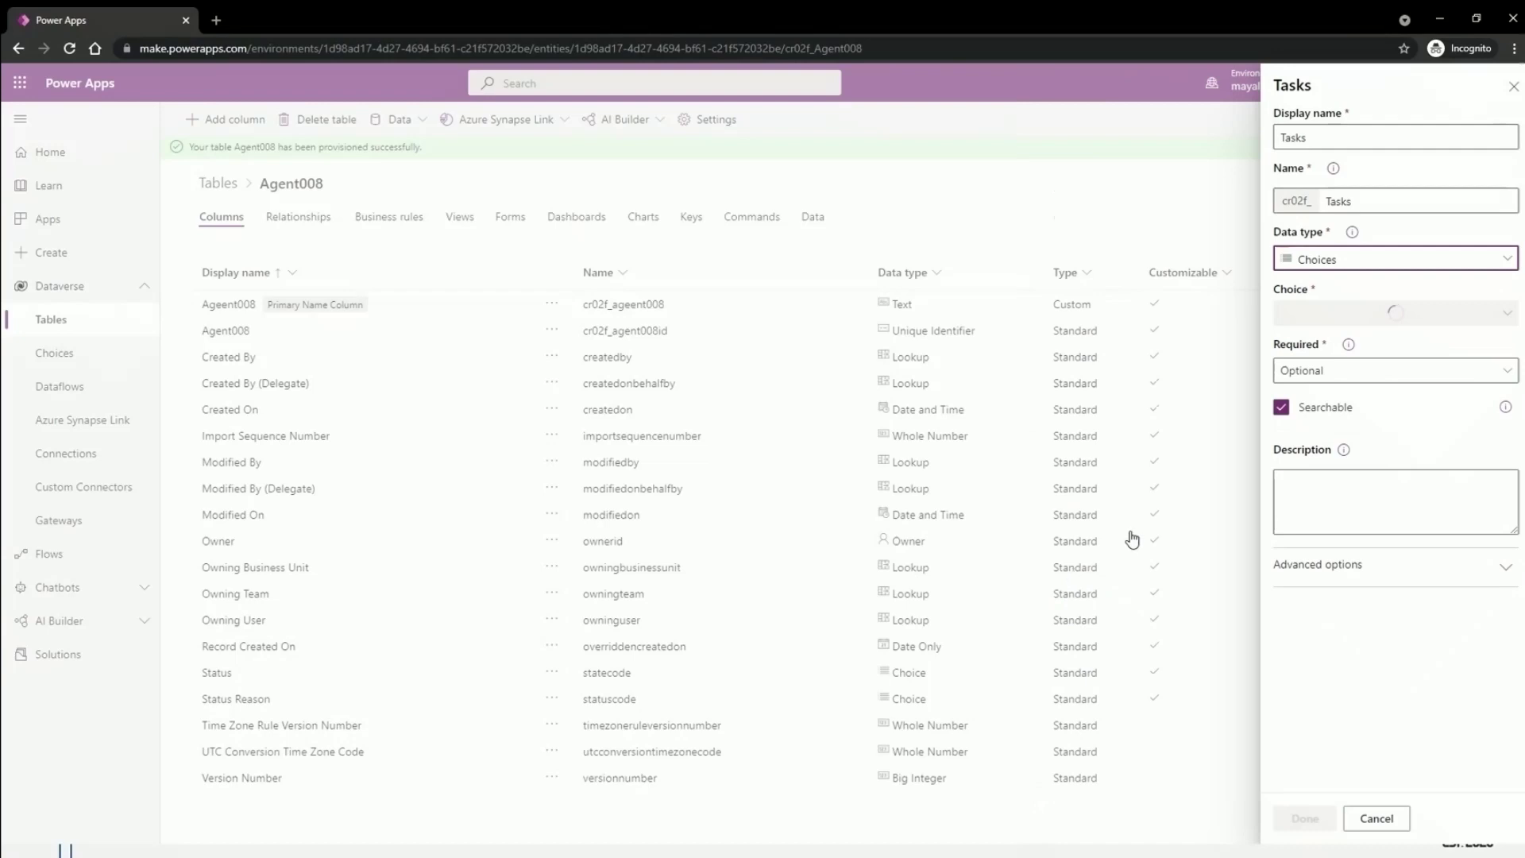
# - Create a new choice for the Tasks column and name its first item Task 1
pyautogui.click(1386, 328)
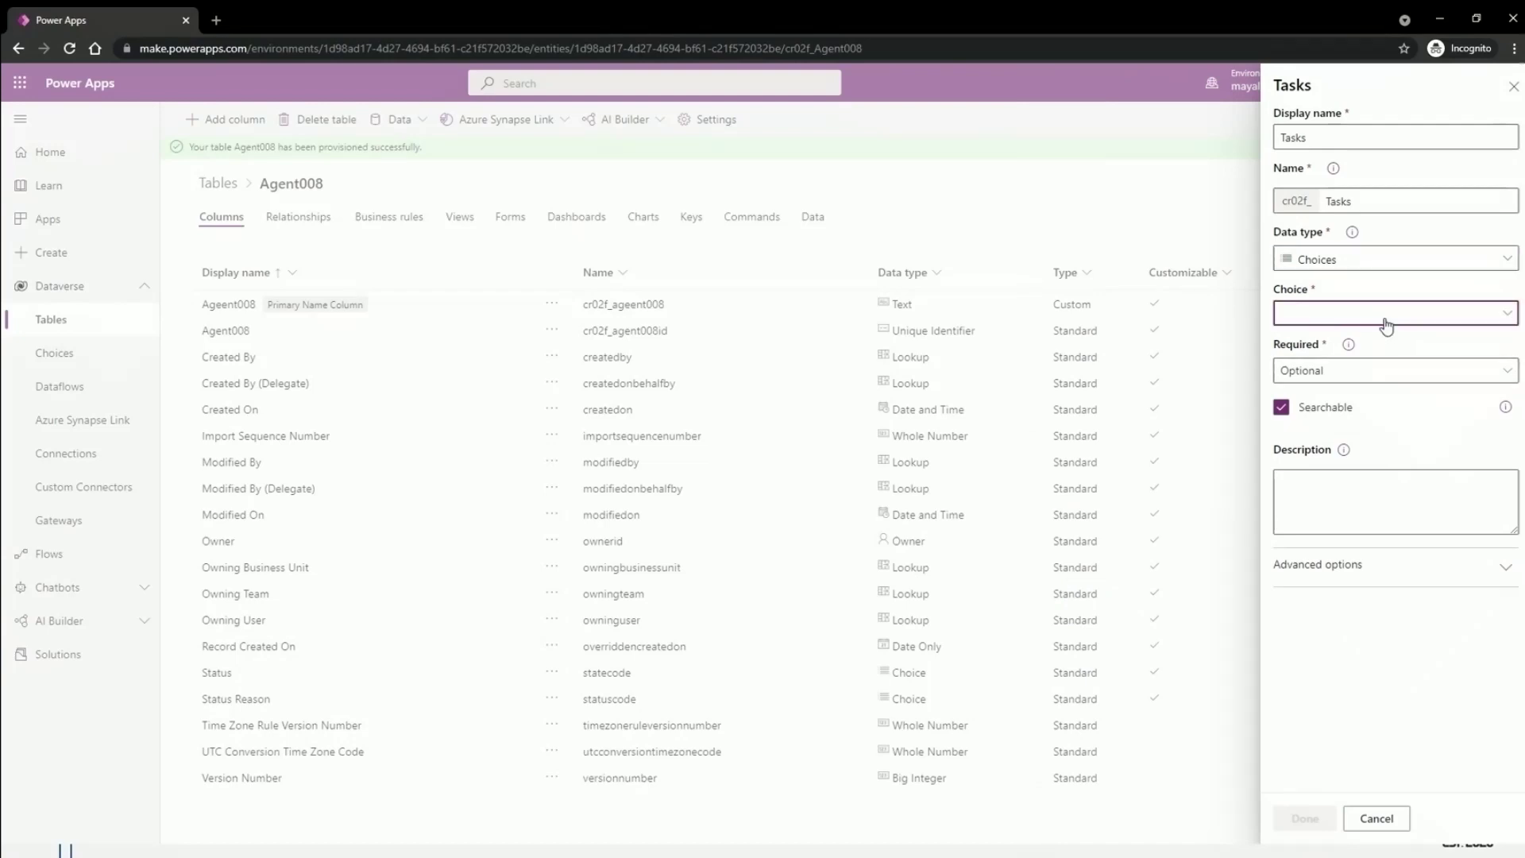
pyautogui.scroll(-5, 1096, 530)
pyautogui.scroll(-20, 1096, 531)
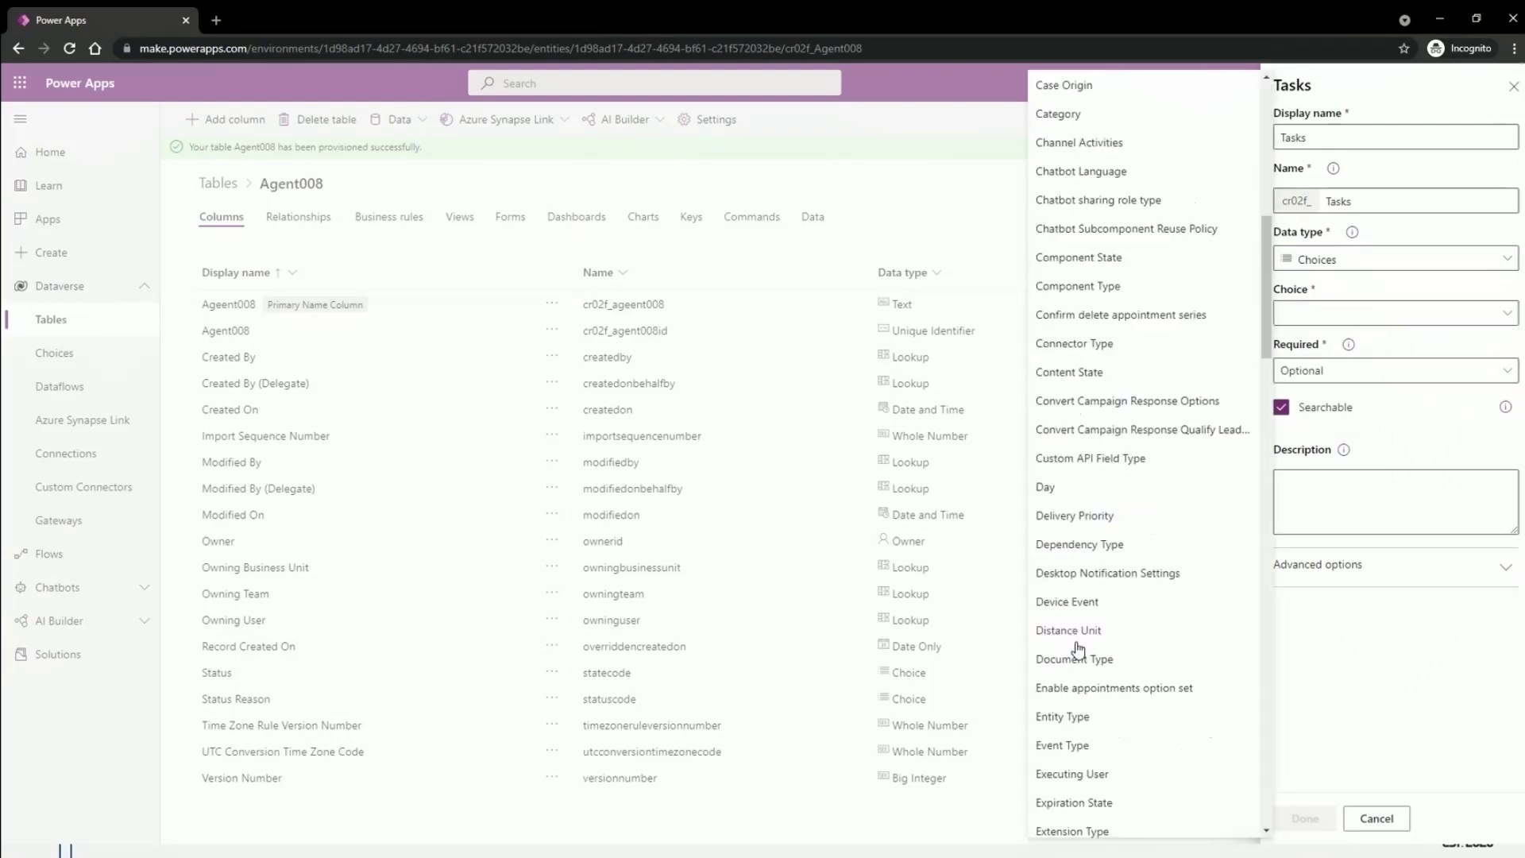
pyautogui.scroll(20, 1064, 476)
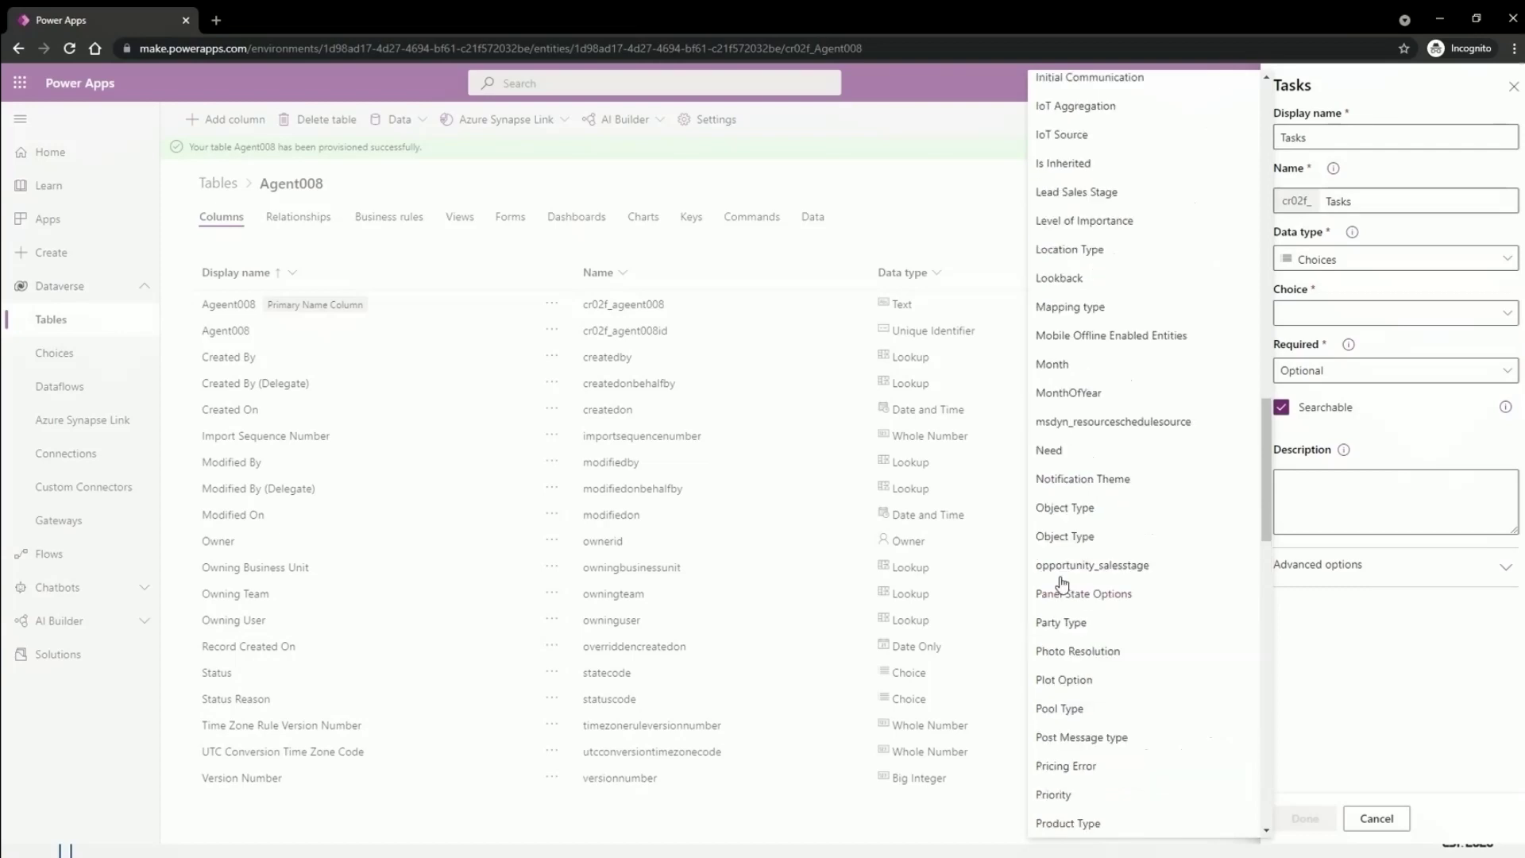
pyautogui.scroll(3, 1062, 572)
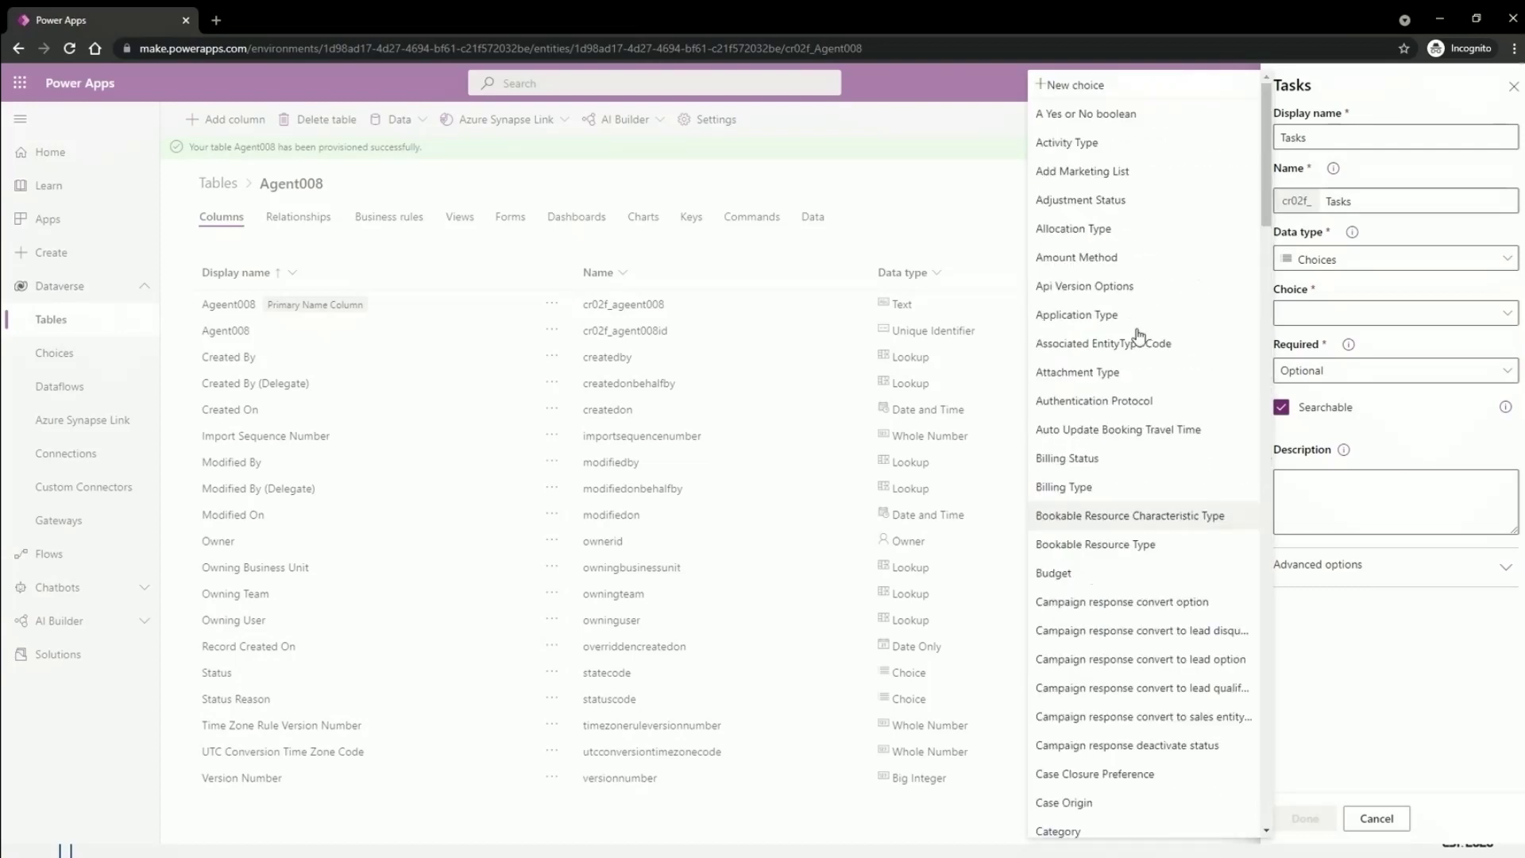
pyautogui.click(1094, 93)
pyautogui.click(1394, 283)
pyautogui.moveTo(1394, 283); pyautogui.dragTo(1202, 293)
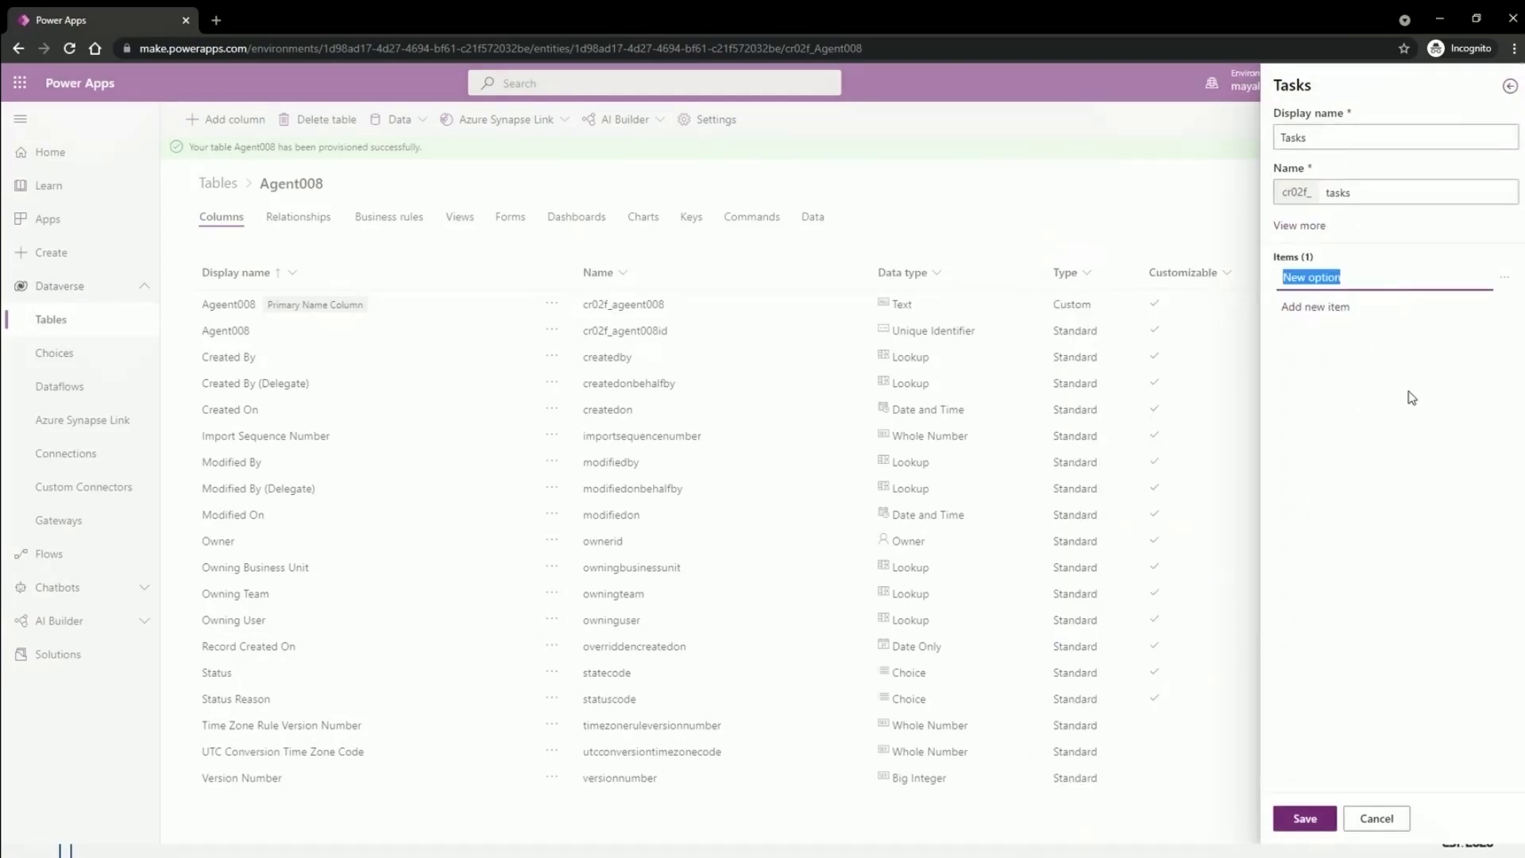
pyautogui.write('Task 1')
# - Add the items Task 2 and Task 3, save the choice and finish the Tasks column
pyautogui.click(1316, 306)
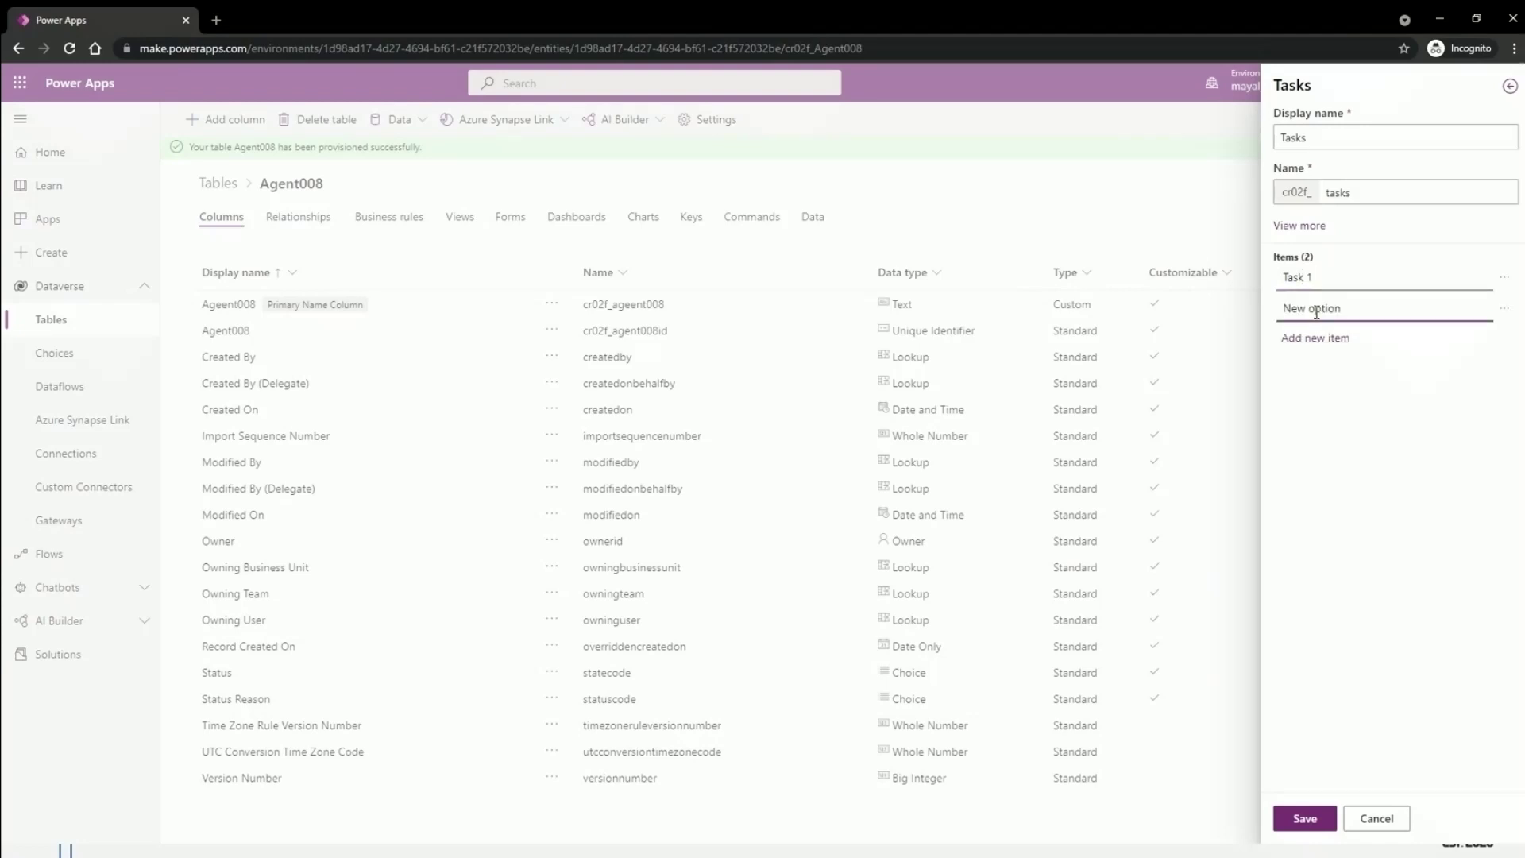
pyautogui.click(1316, 311)
pyautogui.write('Task 2')
pyautogui.click(1315, 337)
pyautogui.click(1315, 340)
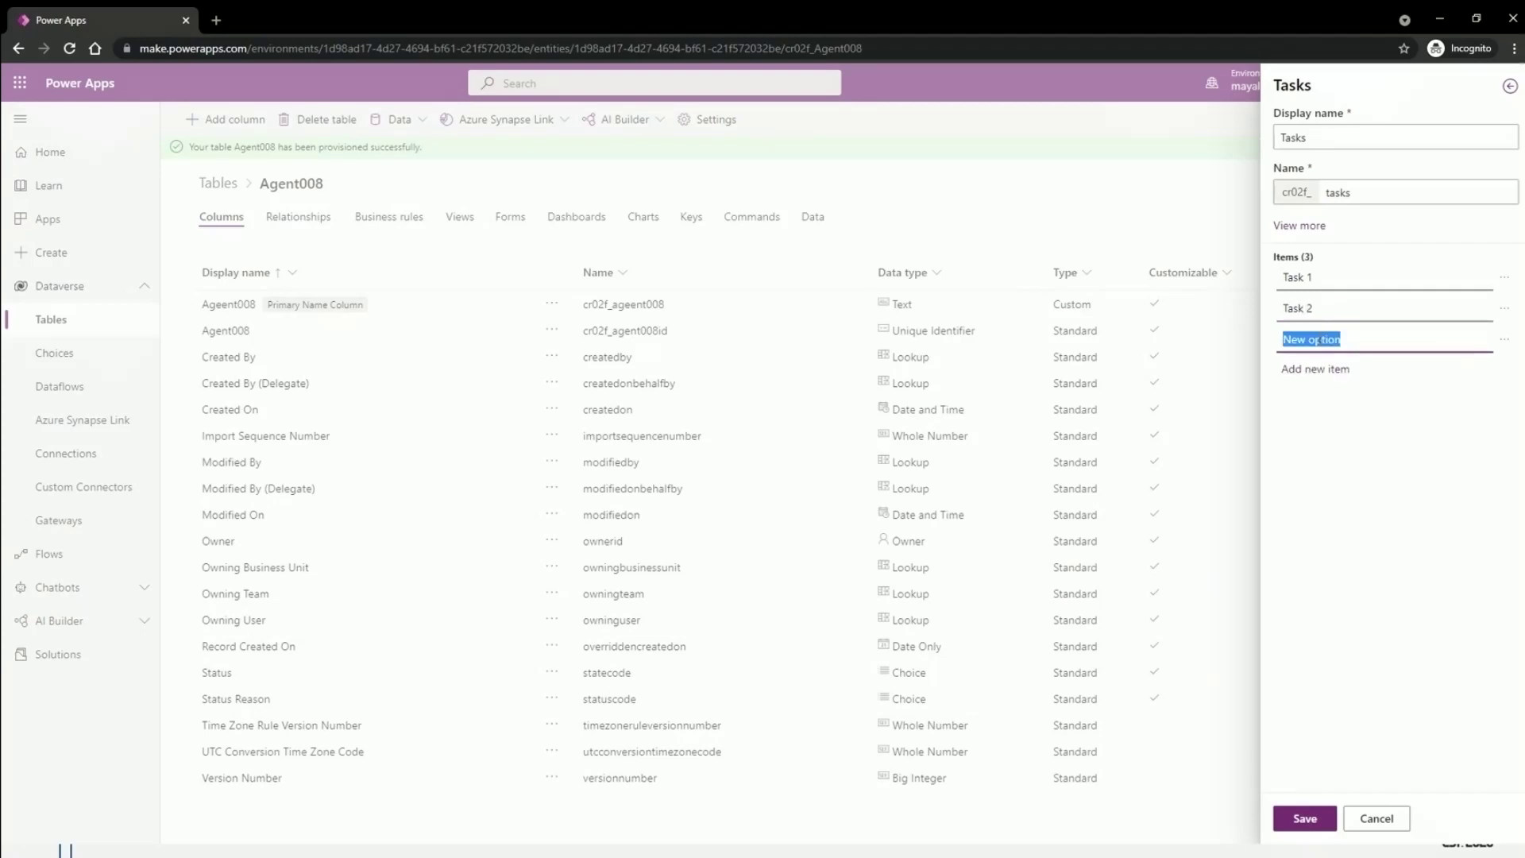
pyautogui.write('Task 3')
pyautogui.click(1301, 818)
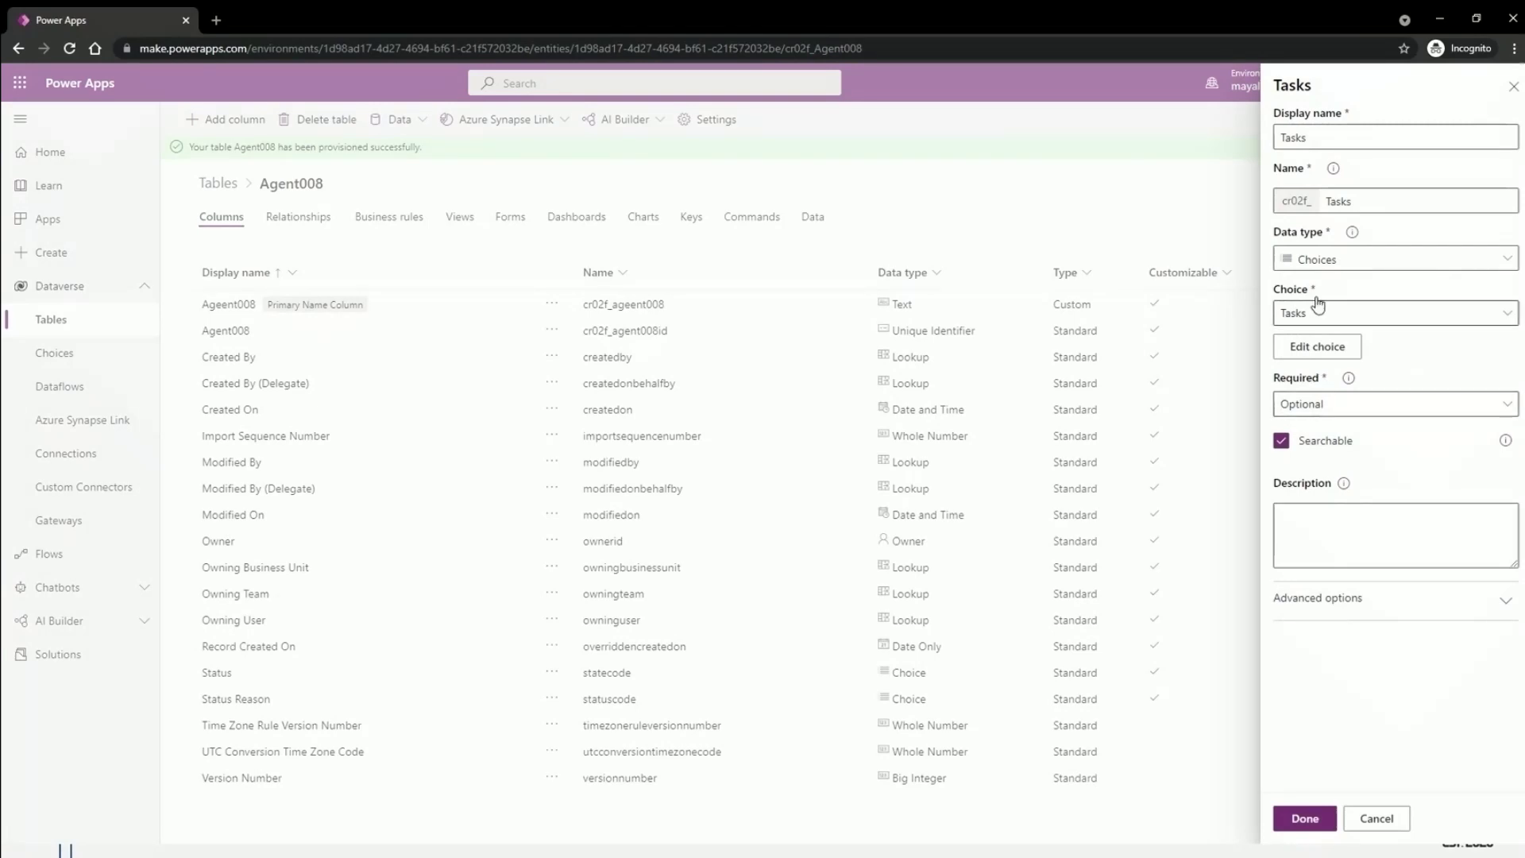
pyautogui.click(1302, 819)
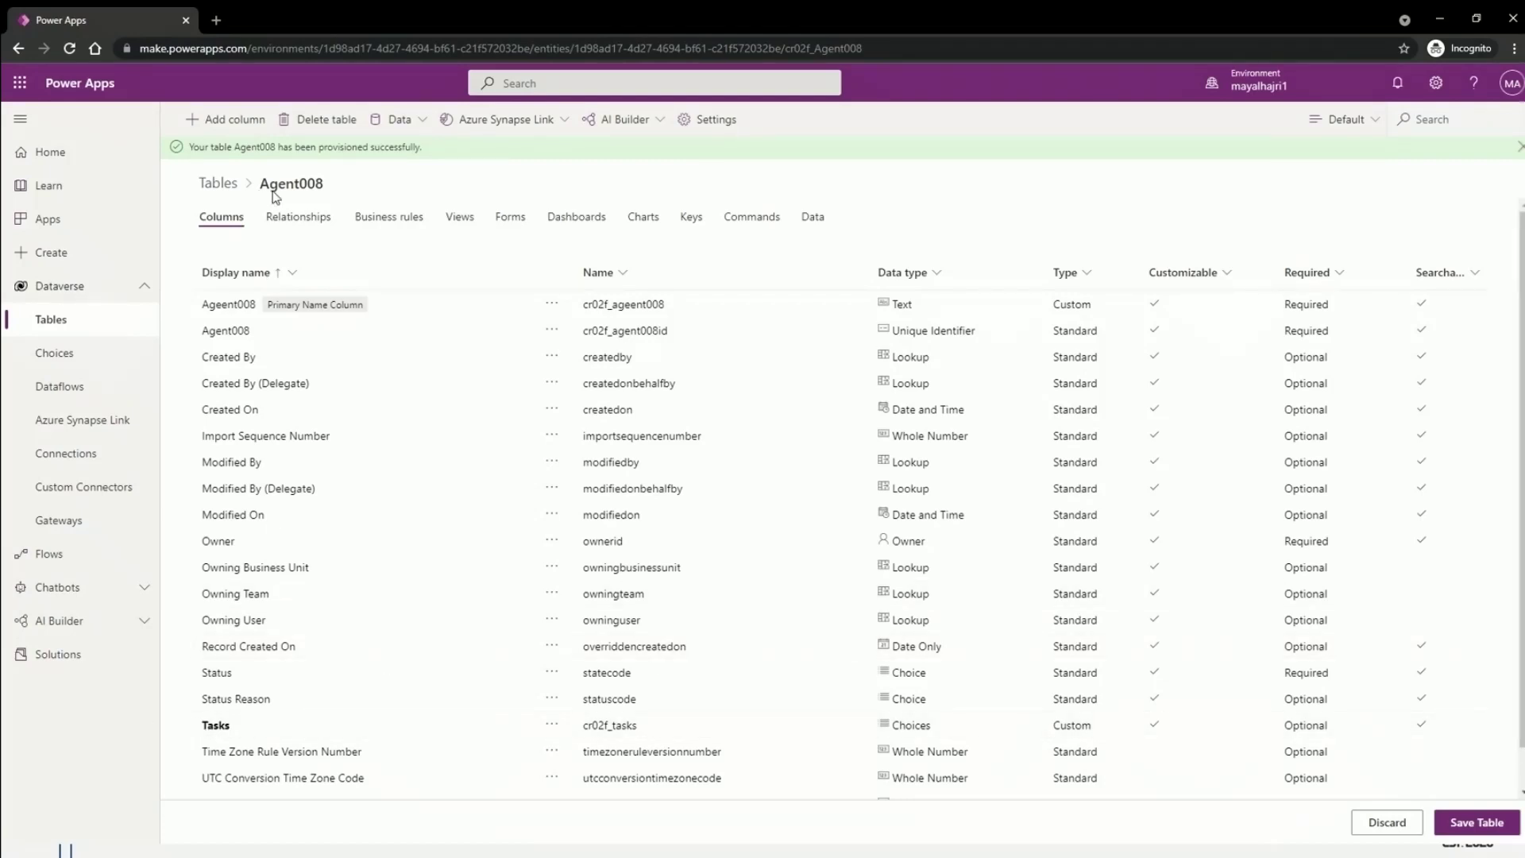
# - Examine whether deletion is available for the Tasks, primary name, Status Reason, Status and Created On columns
pyautogui.scroll(-1, 415, 660)
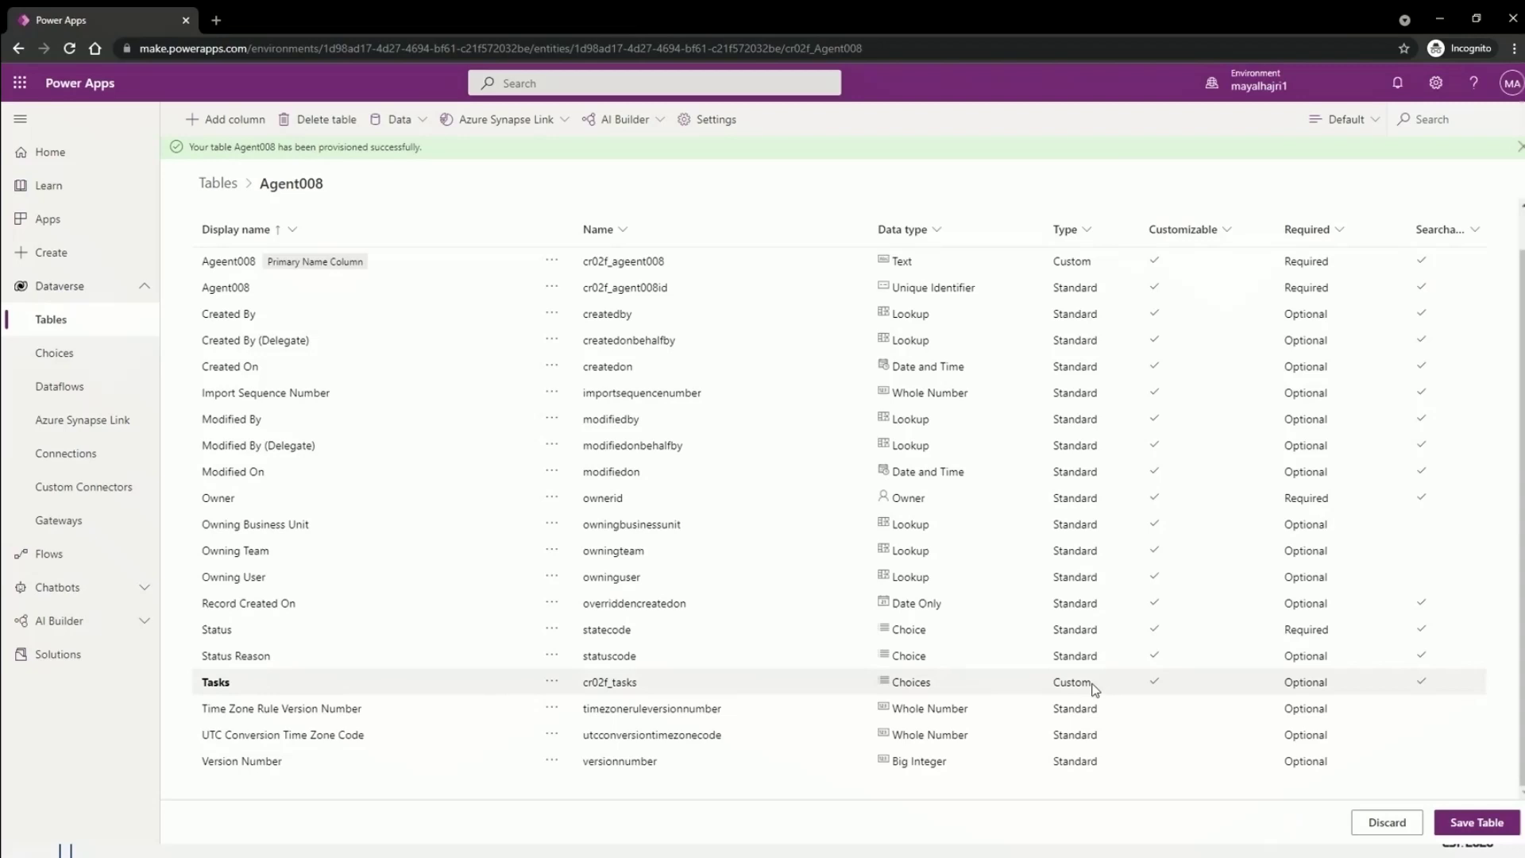
pyautogui.click(553, 681)
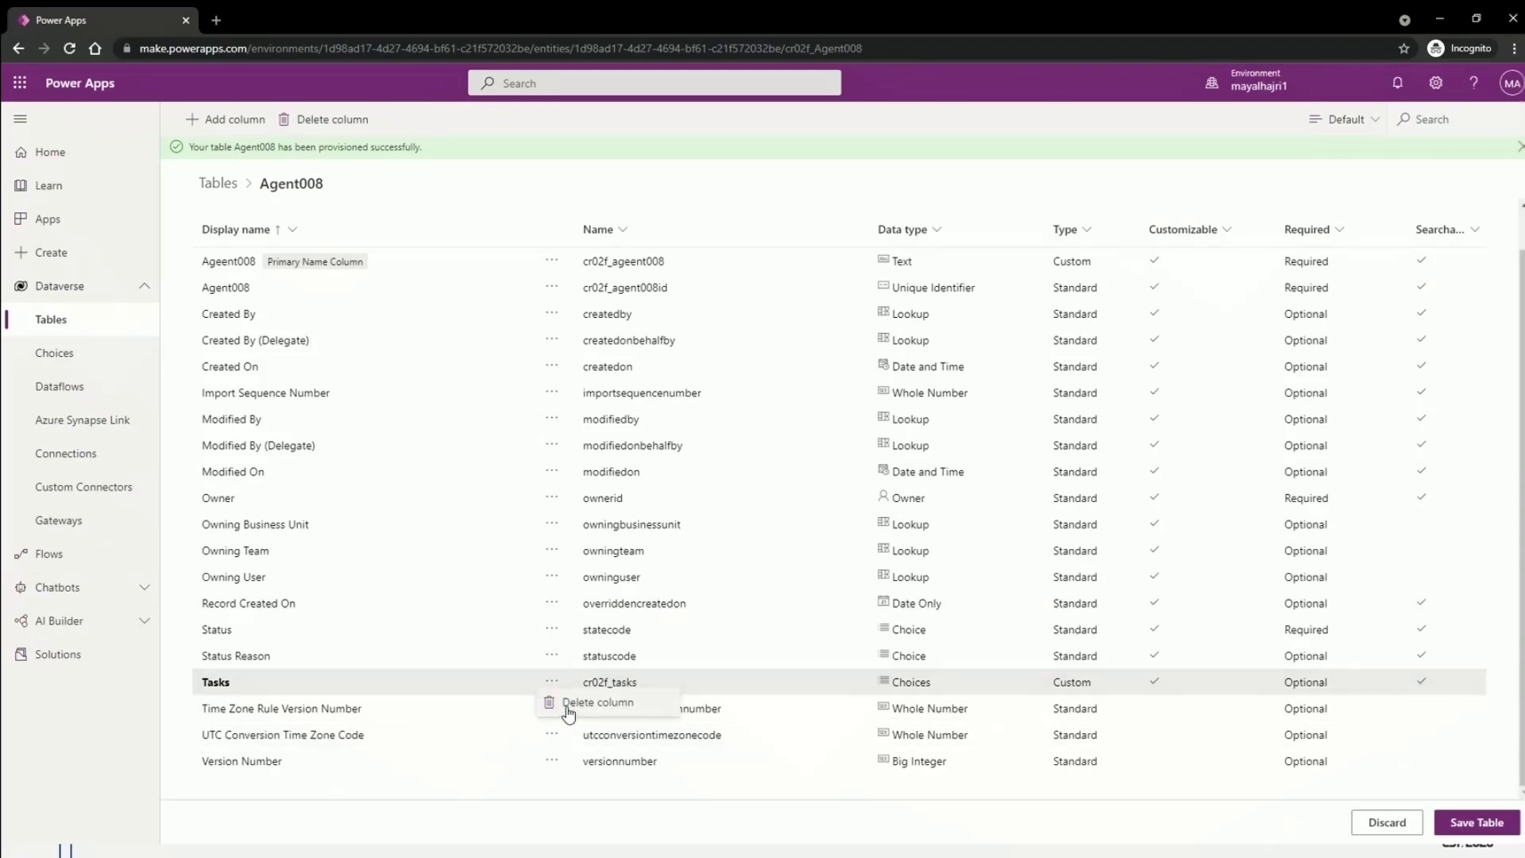
pyautogui.click(465, 675)
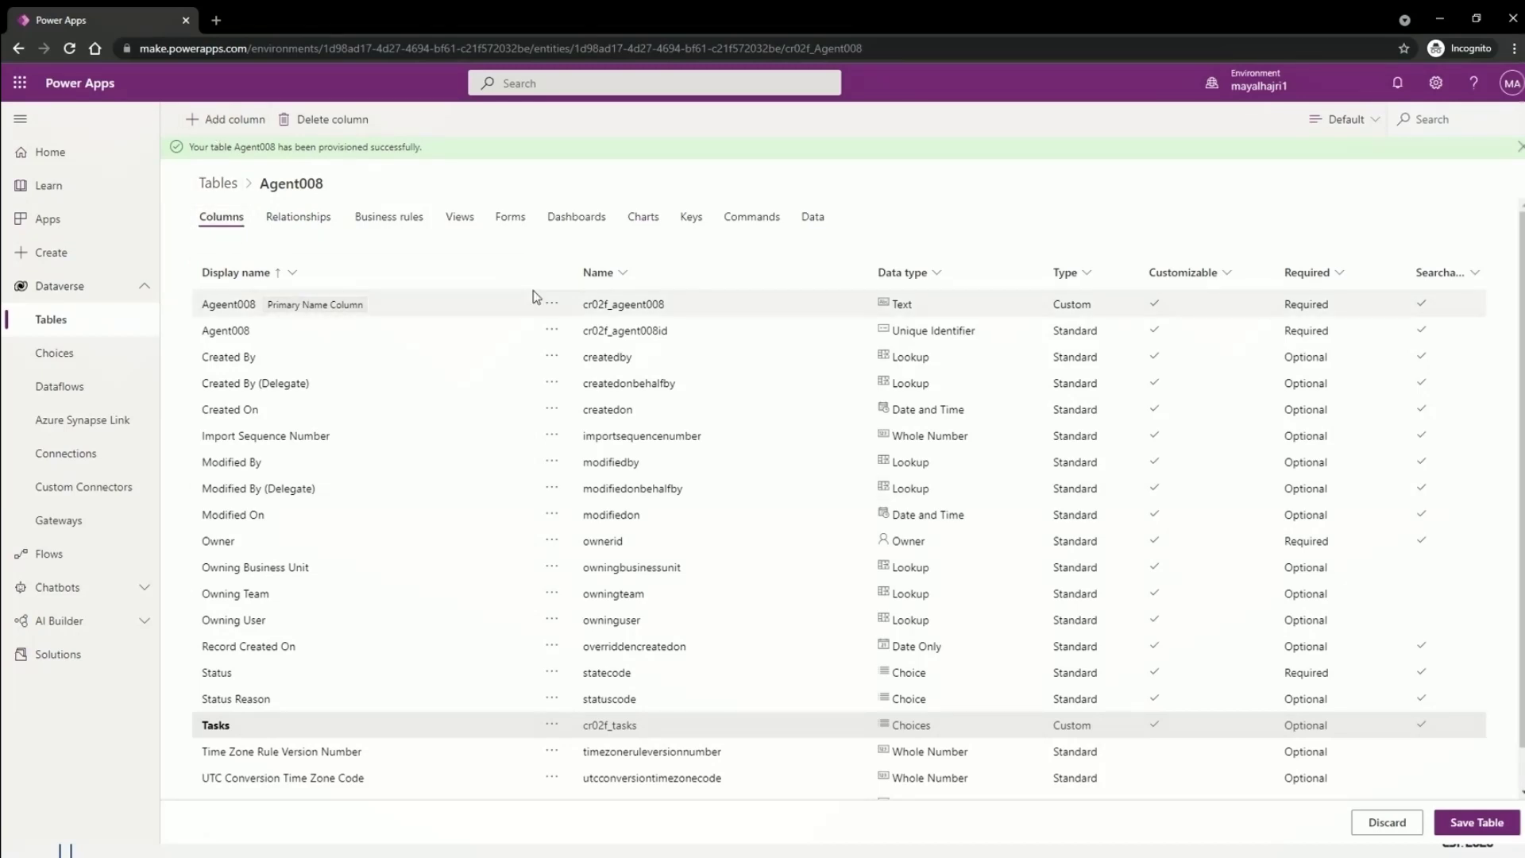
pyautogui.click(552, 302)
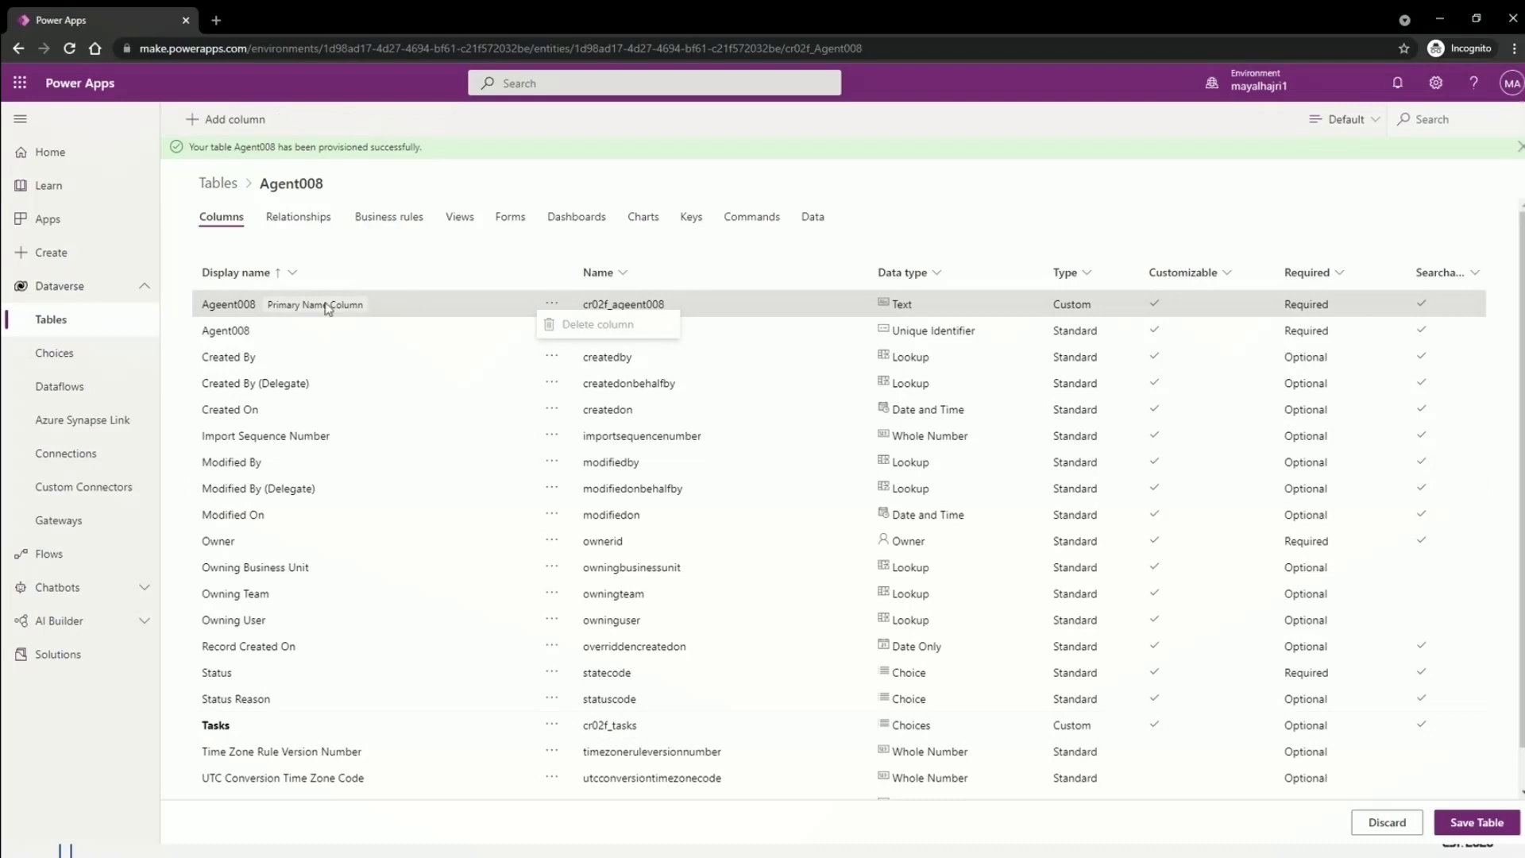
pyautogui.moveTo(330, 315)
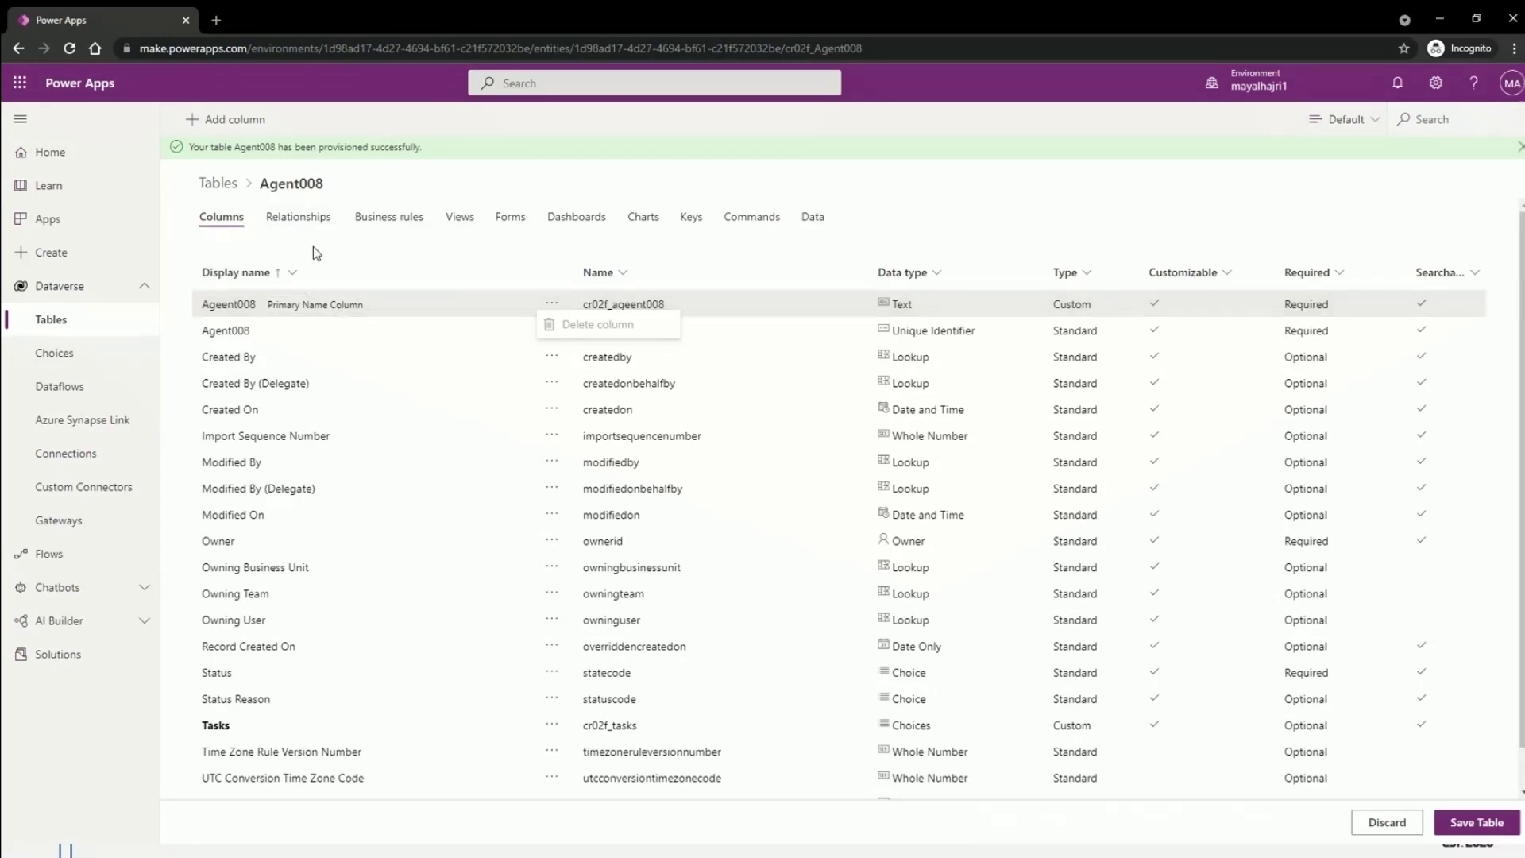
pyautogui.click(550, 724)
pyautogui.click(548, 699)
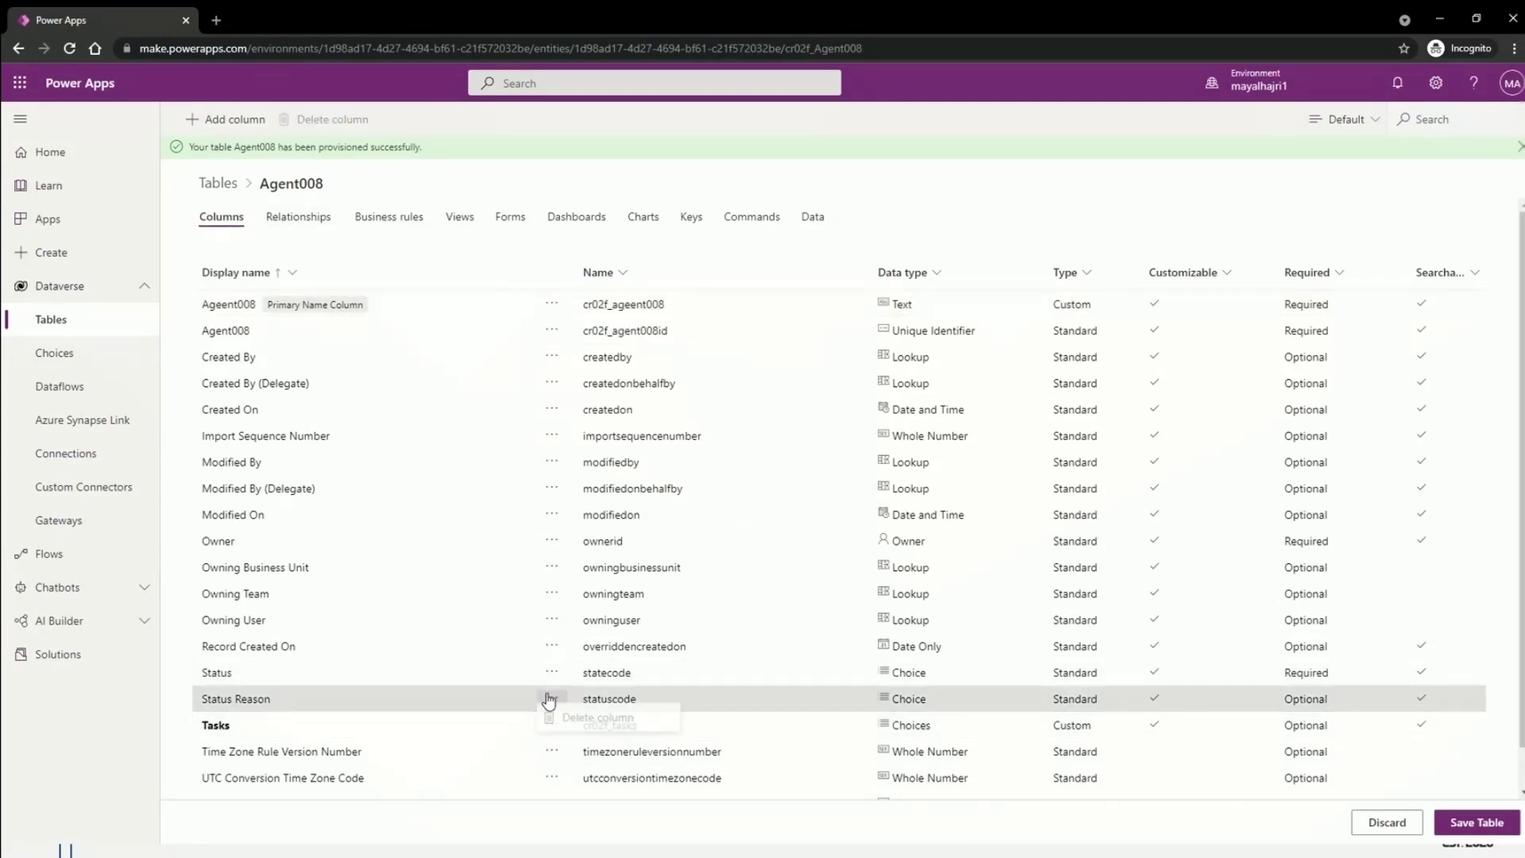
pyautogui.click(550, 672)
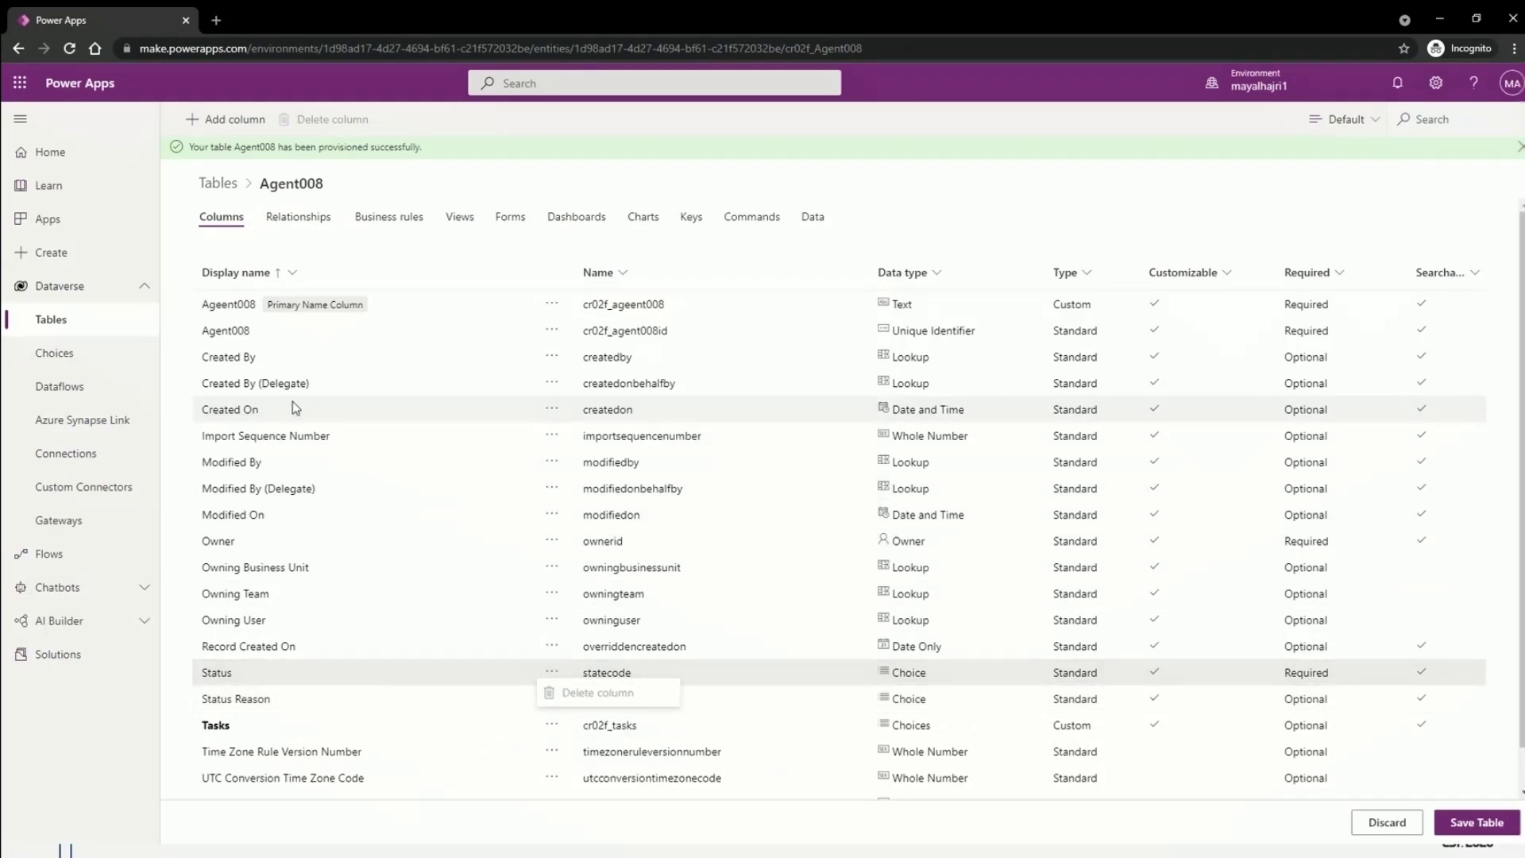
pyautogui.click(551, 408)
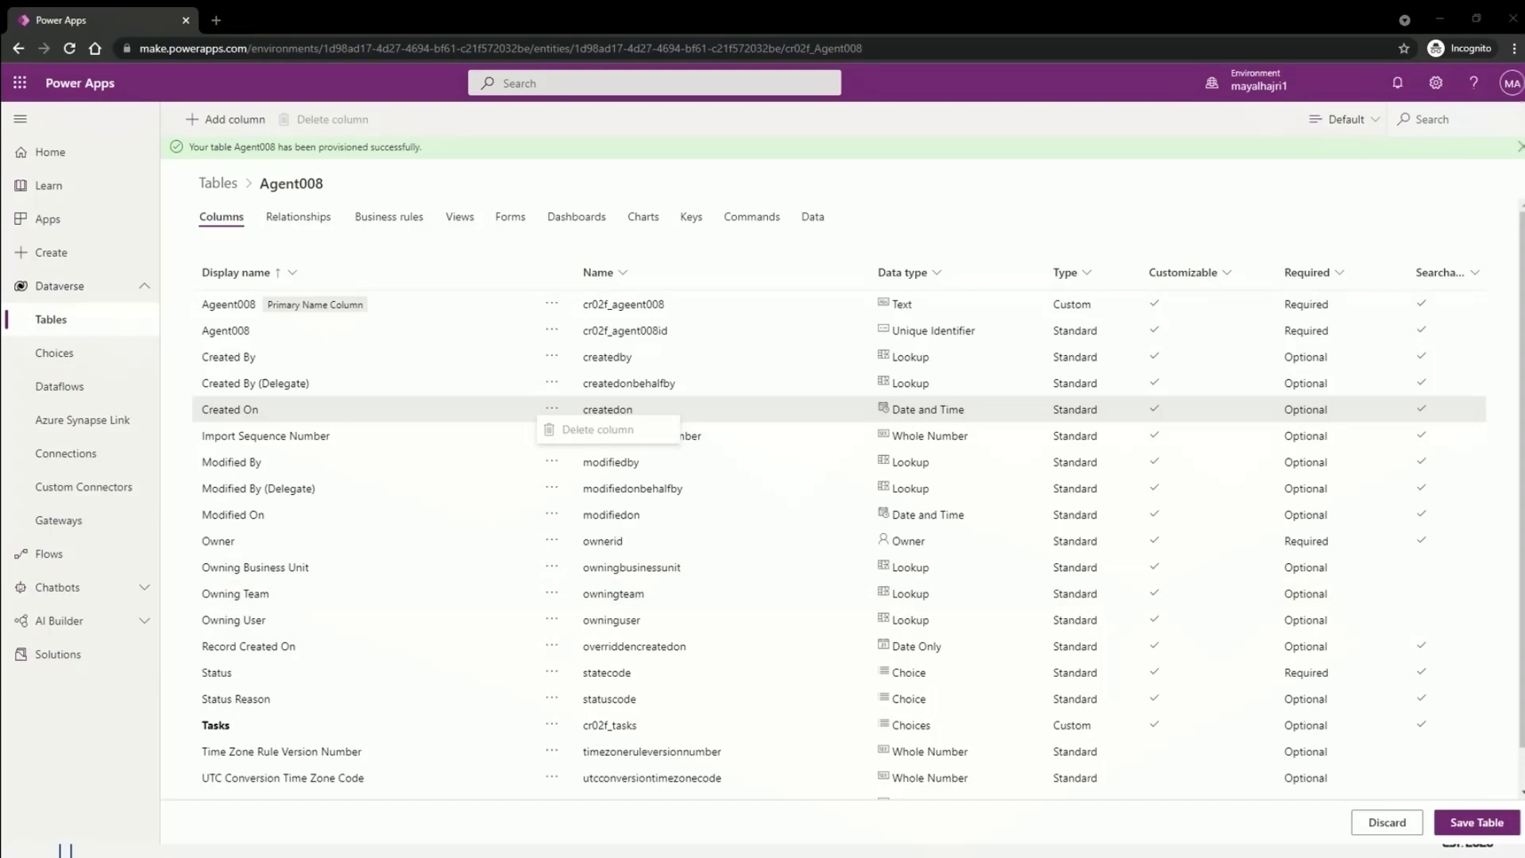
pyautogui.click(336, 712)
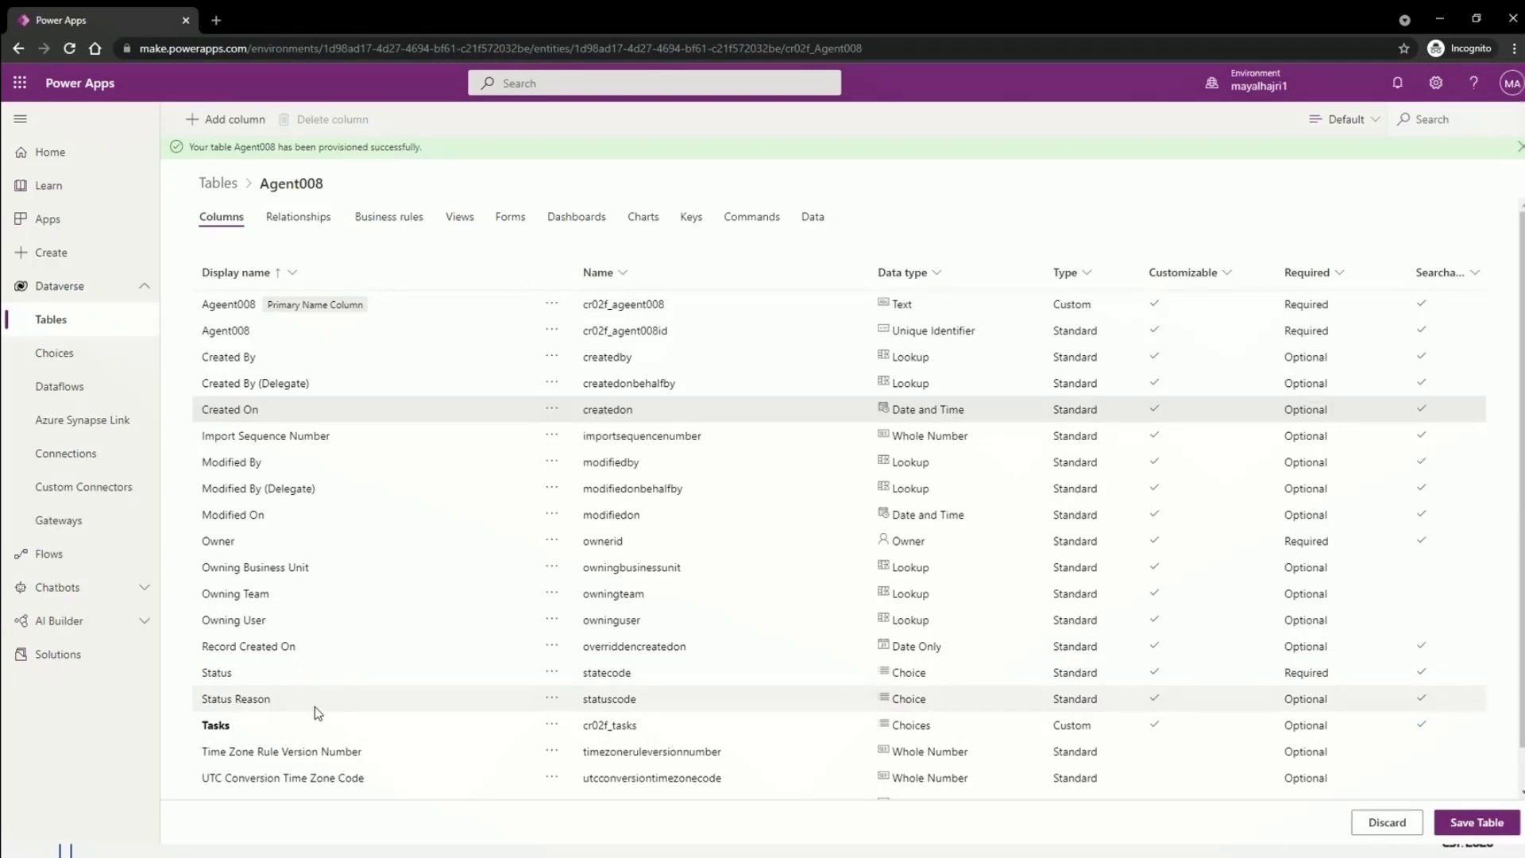
# - Go to the Agent008 table's relationships and start adding a many-to-one relationship
pyautogui.scroll(-2, 315, 707)
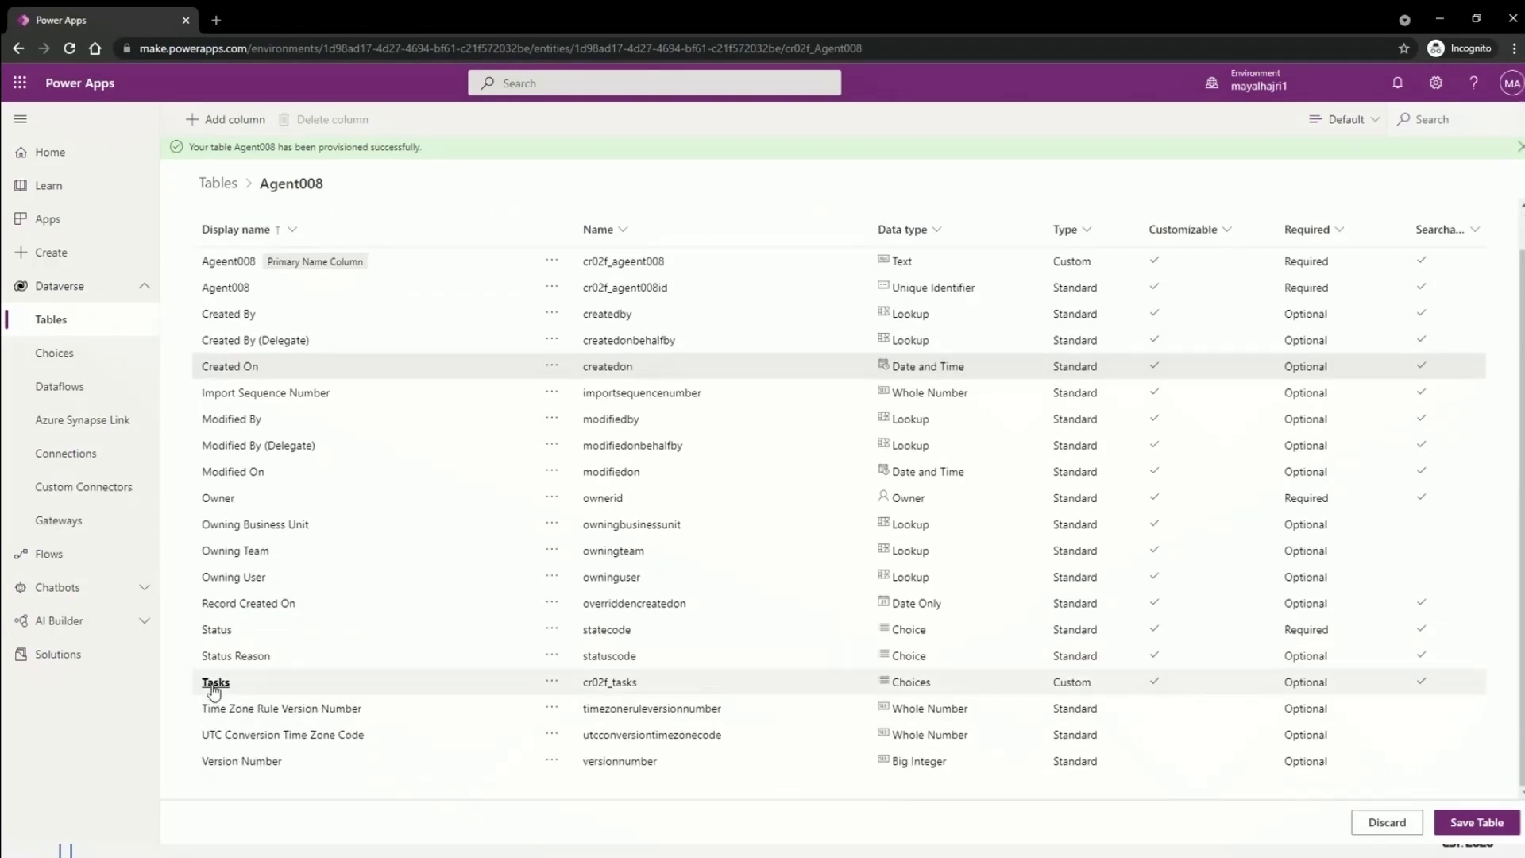
pyautogui.scroll(2, 213, 683)
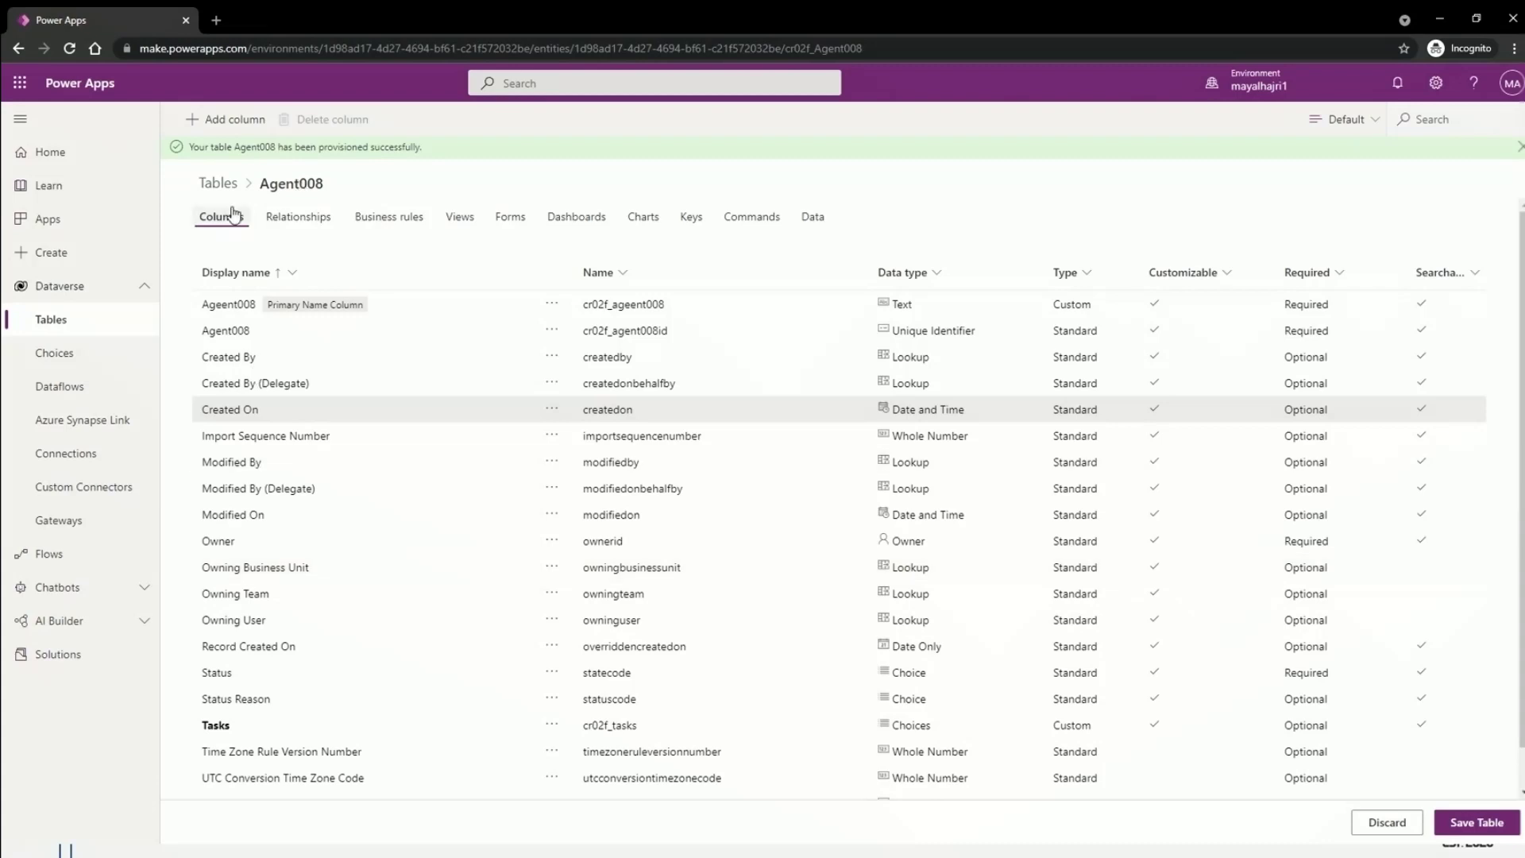
pyautogui.click(281, 222)
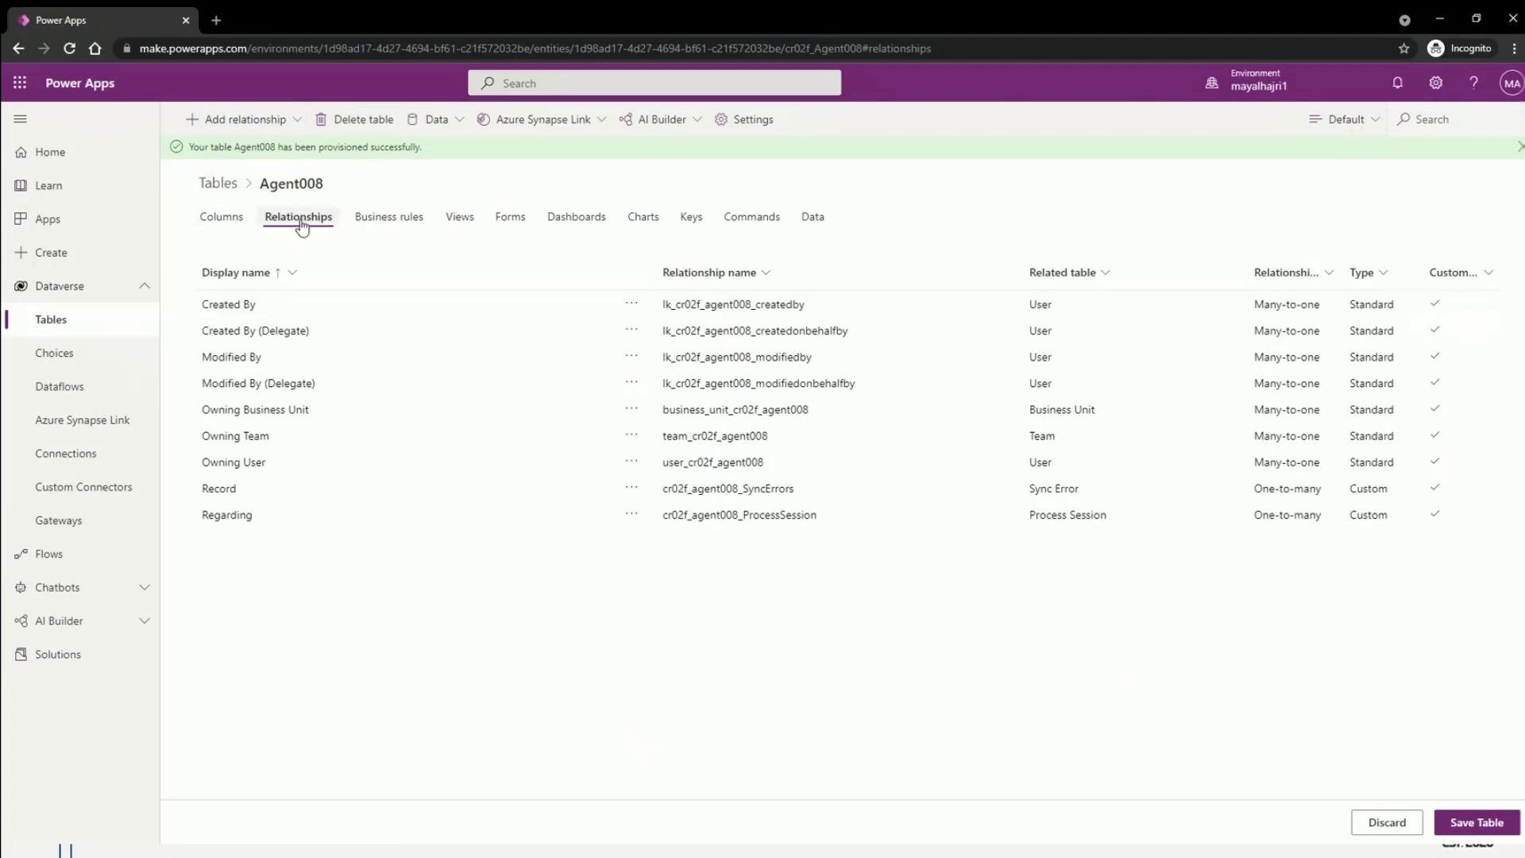
pyautogui.click(266, 123)
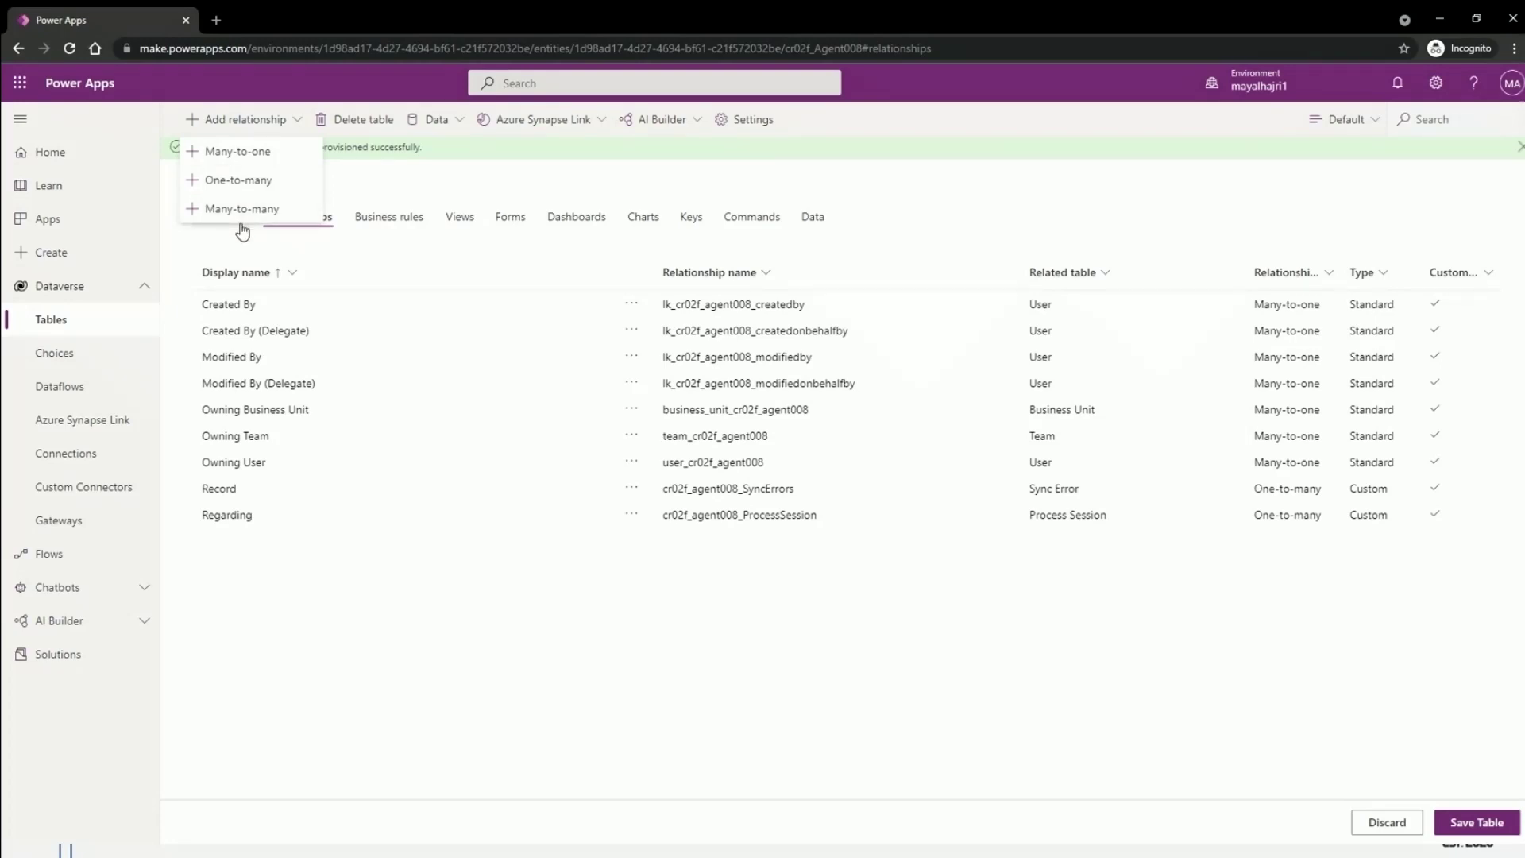
pyautogui.click(203, 124)
pyautogui.click(199, 125)
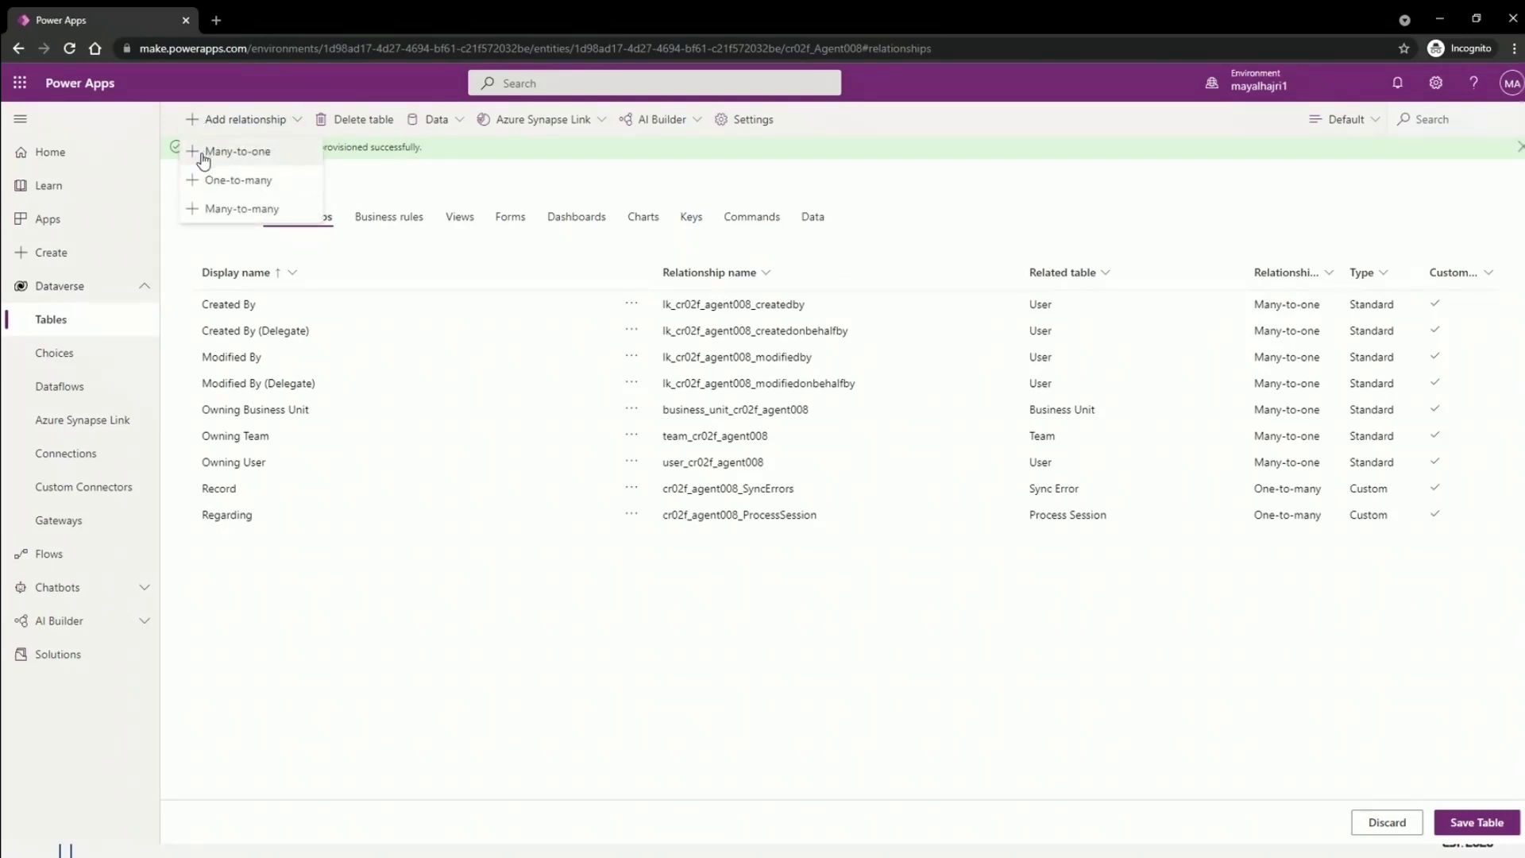
pyautogui.click(204, 155)
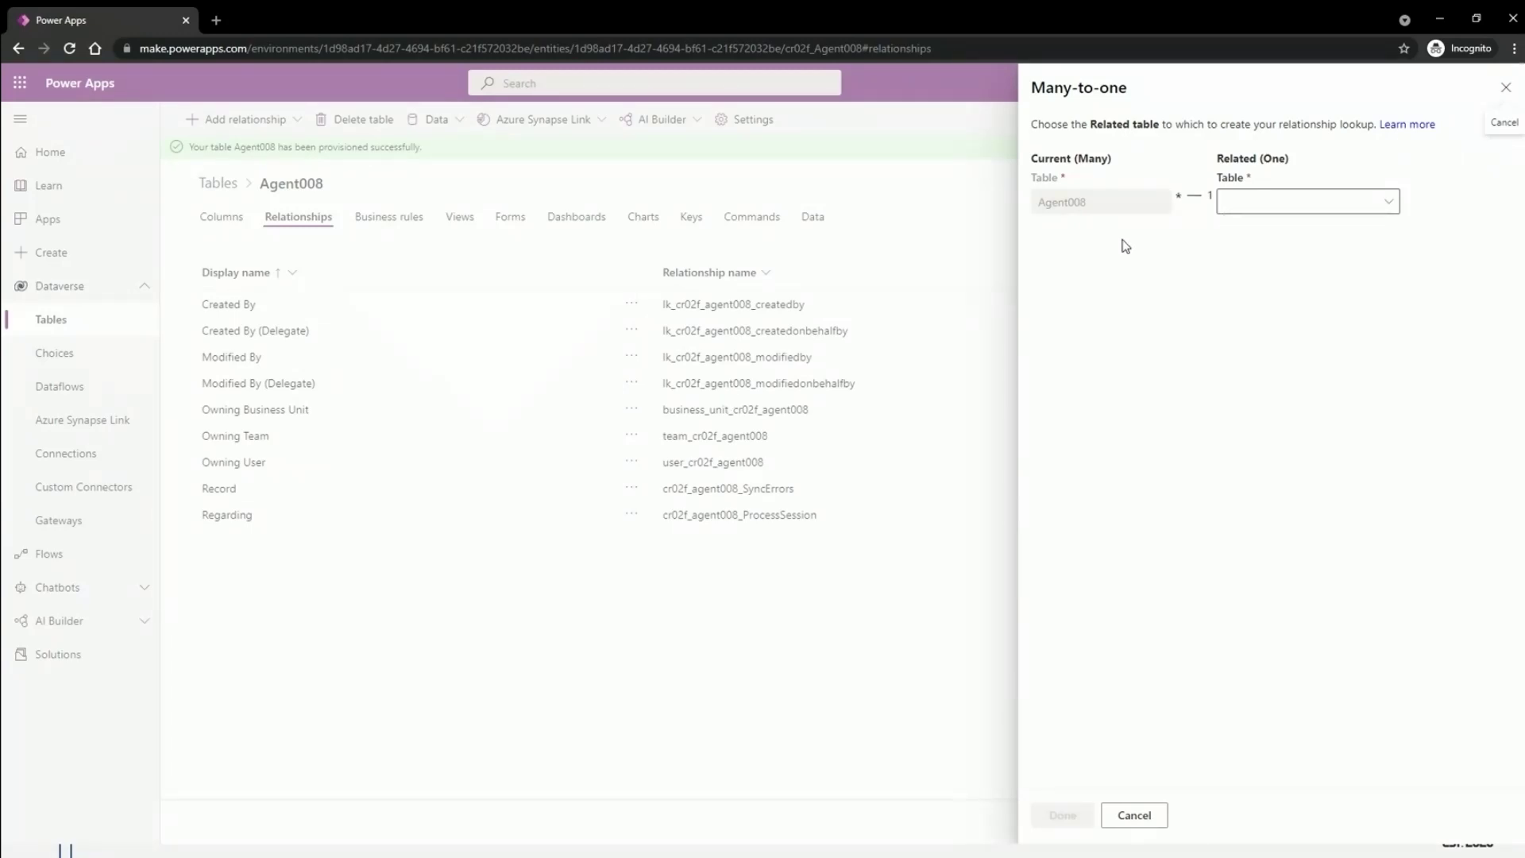
# - Choose Account as the related table and finish the relationship with the lookup column display name Account
pyautogui.click(1309, 217)
pyautogui.scroll(-20, 1111, 409)
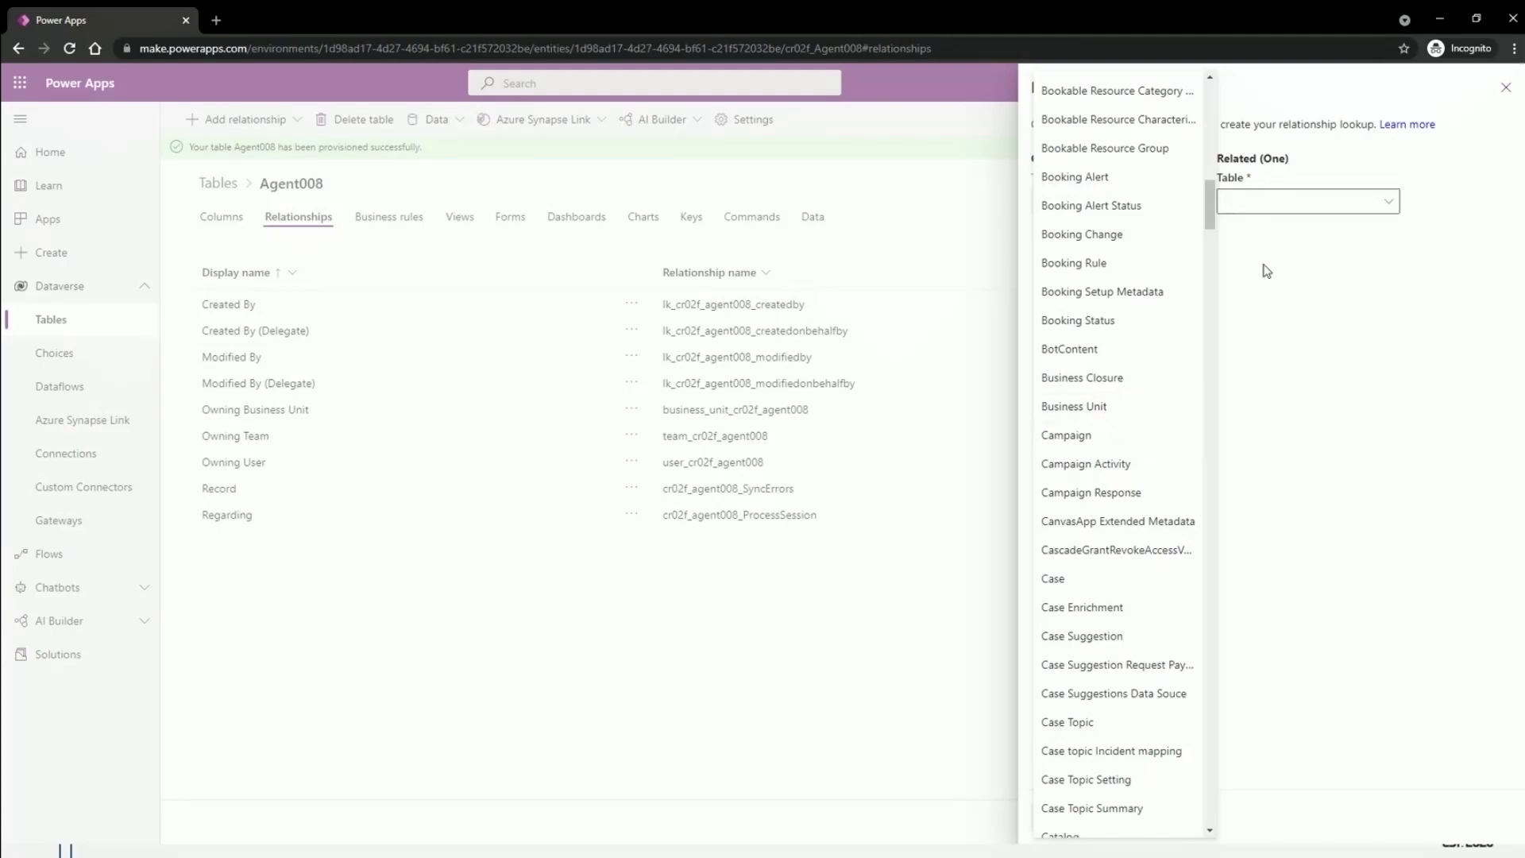
pyautogui.click(1267, 213)
pyautogui.click(1250, 206)
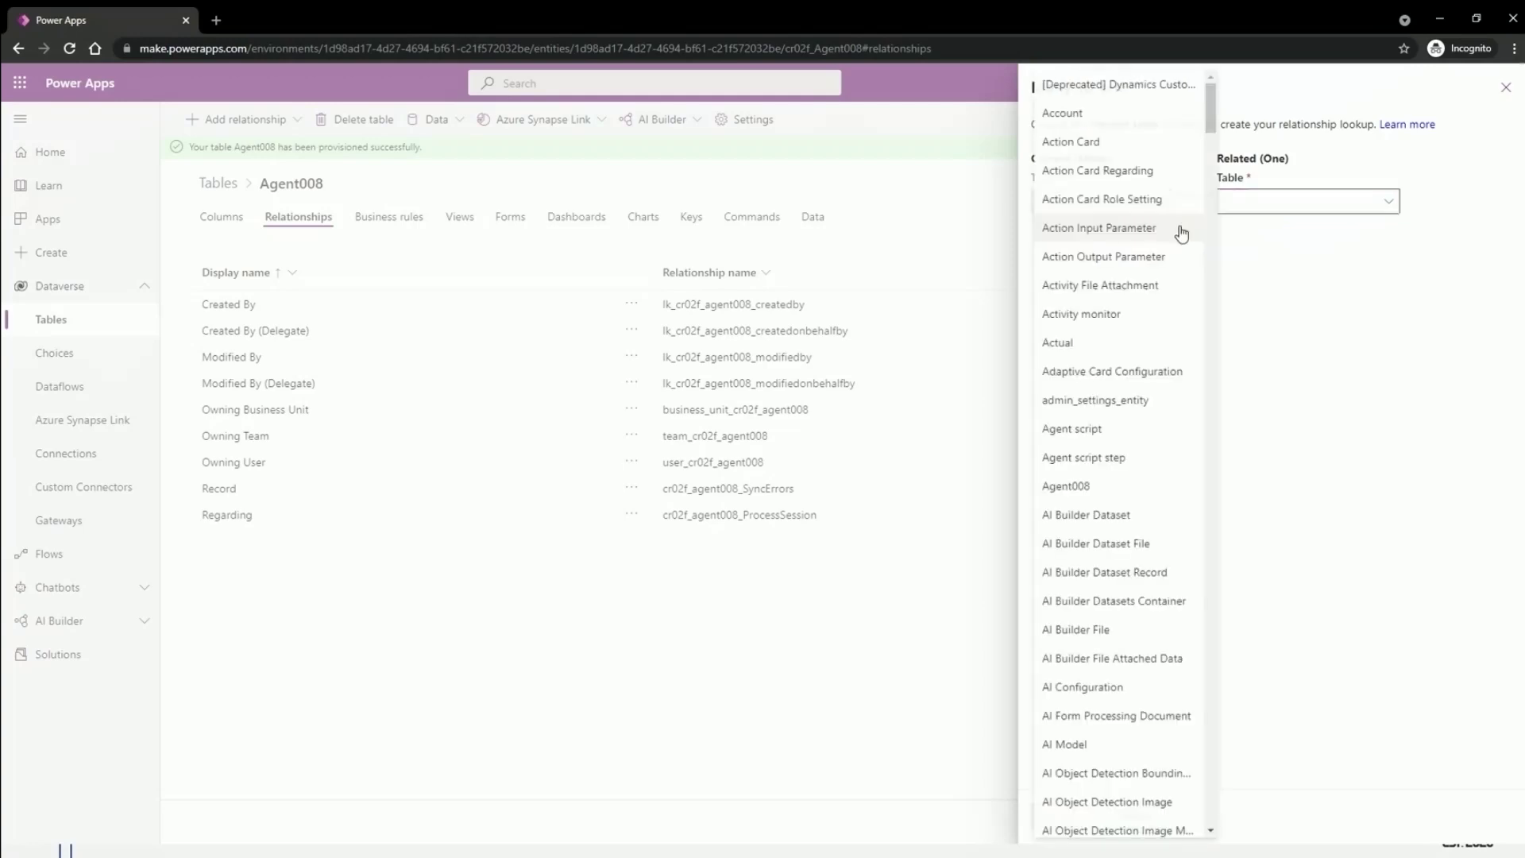
pyautogui.scroll(-15, 1116, 405)
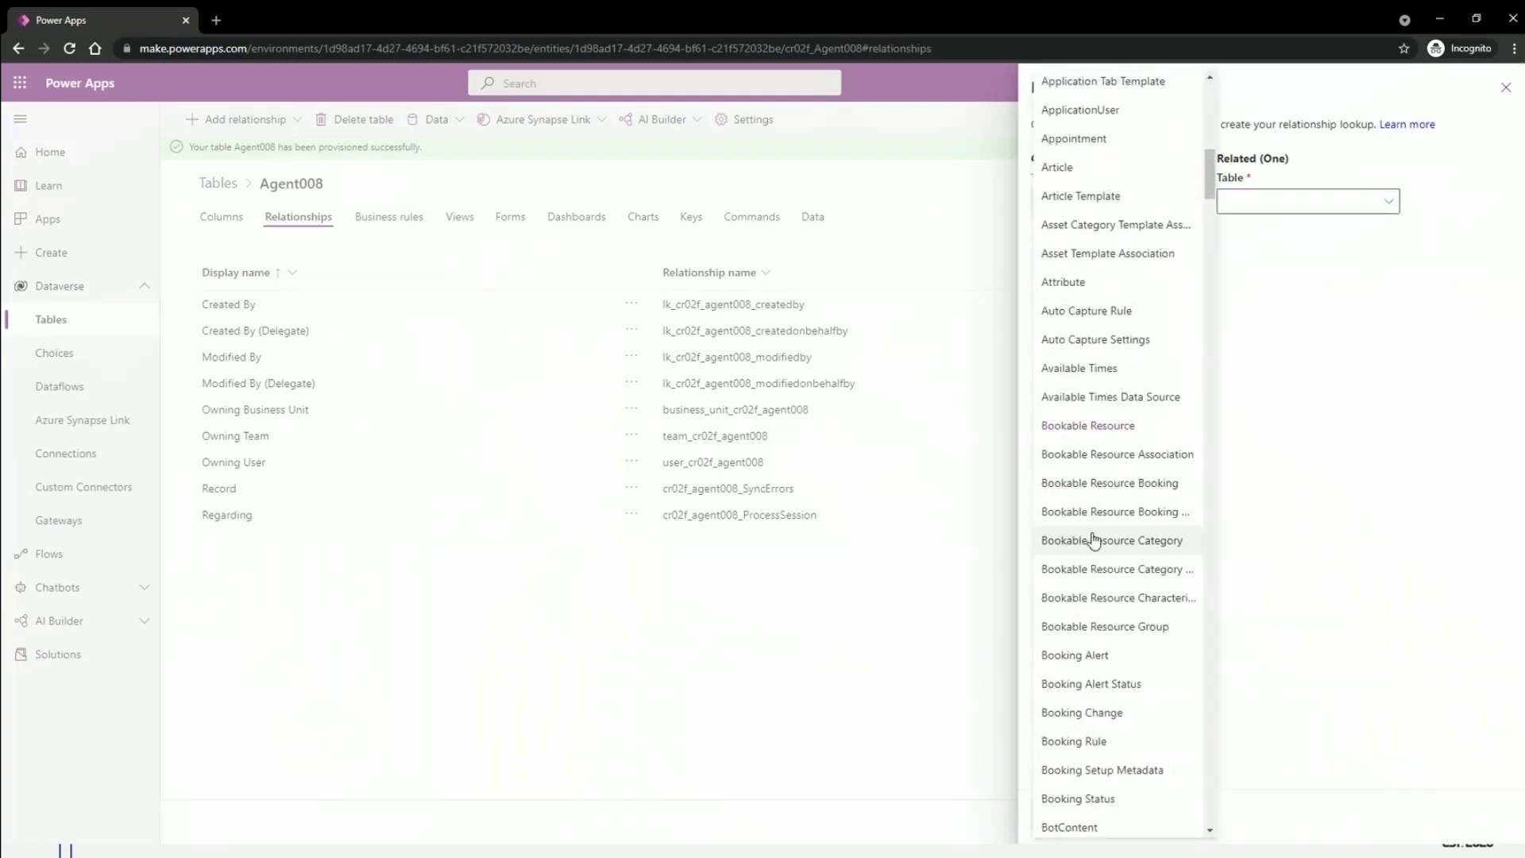
pyautogui.scroll(15, 1107, 491)
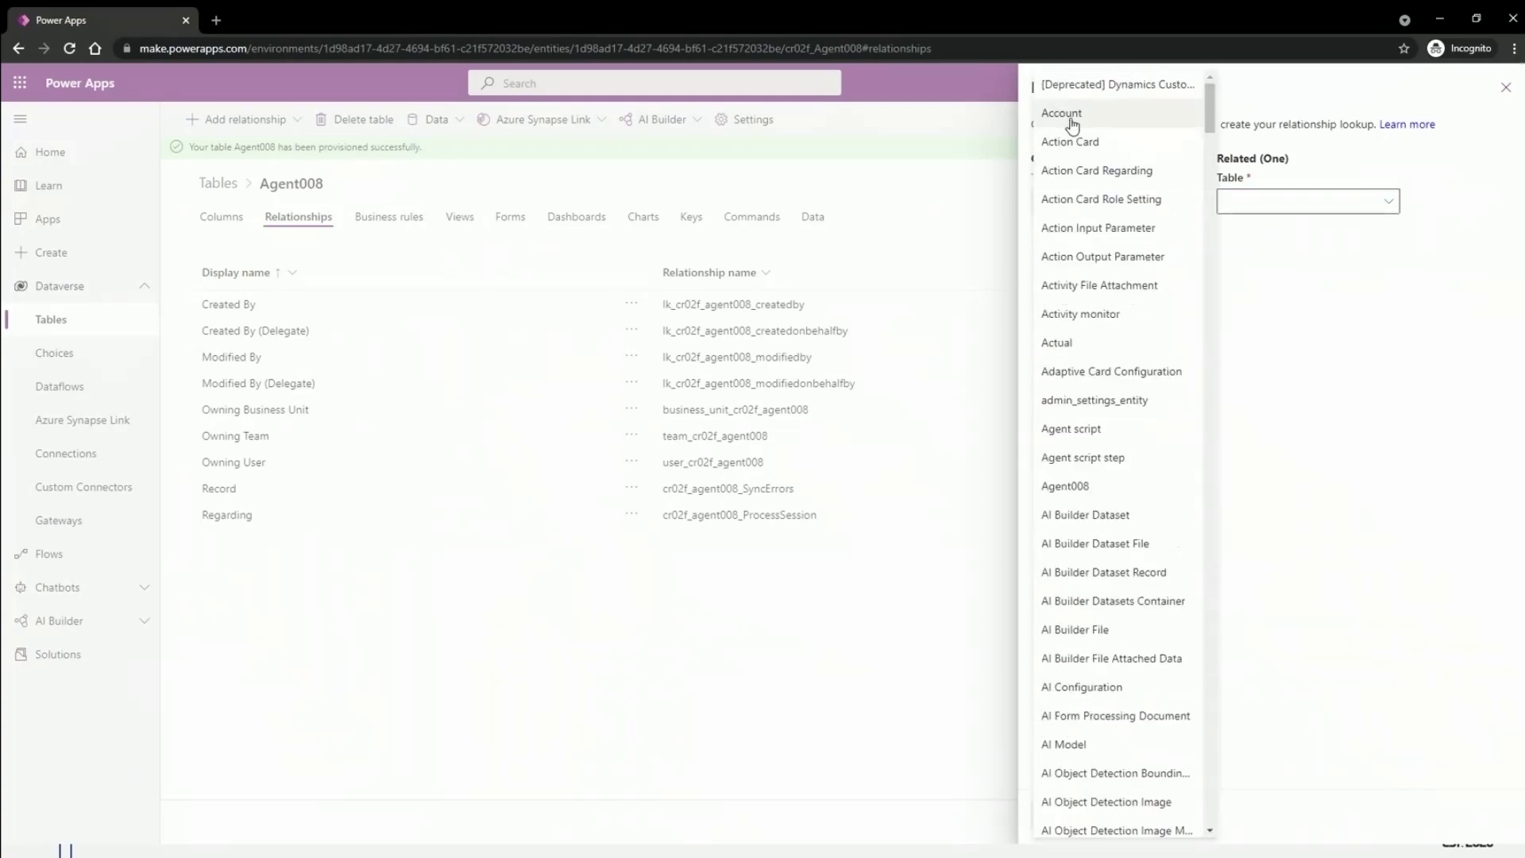
pyautogui.click(1064, 115)
pyautogui.click(1144, 250)
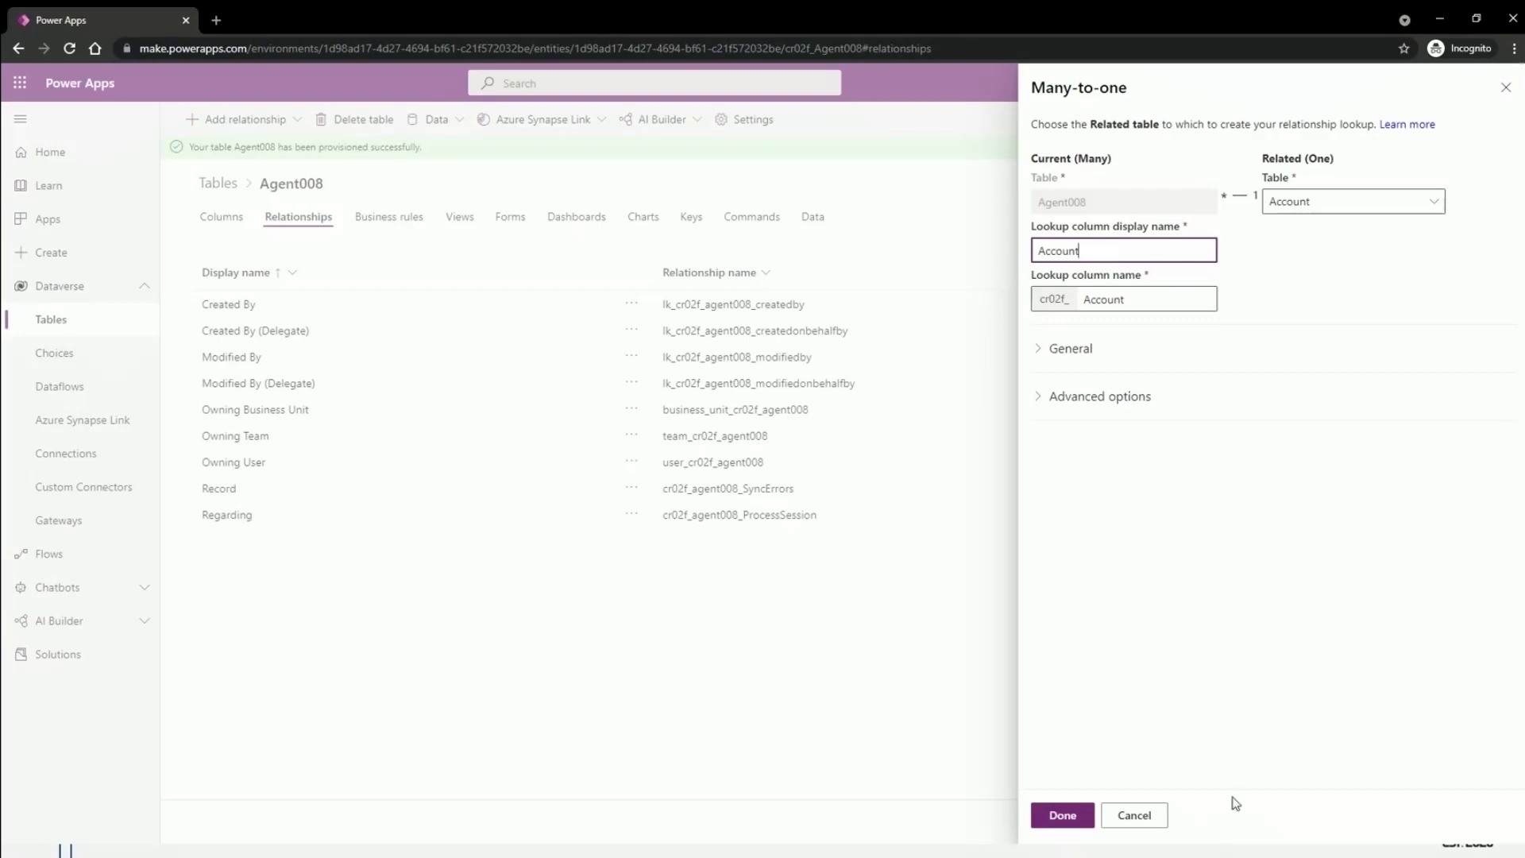
pyautogui.click(1077, 820)
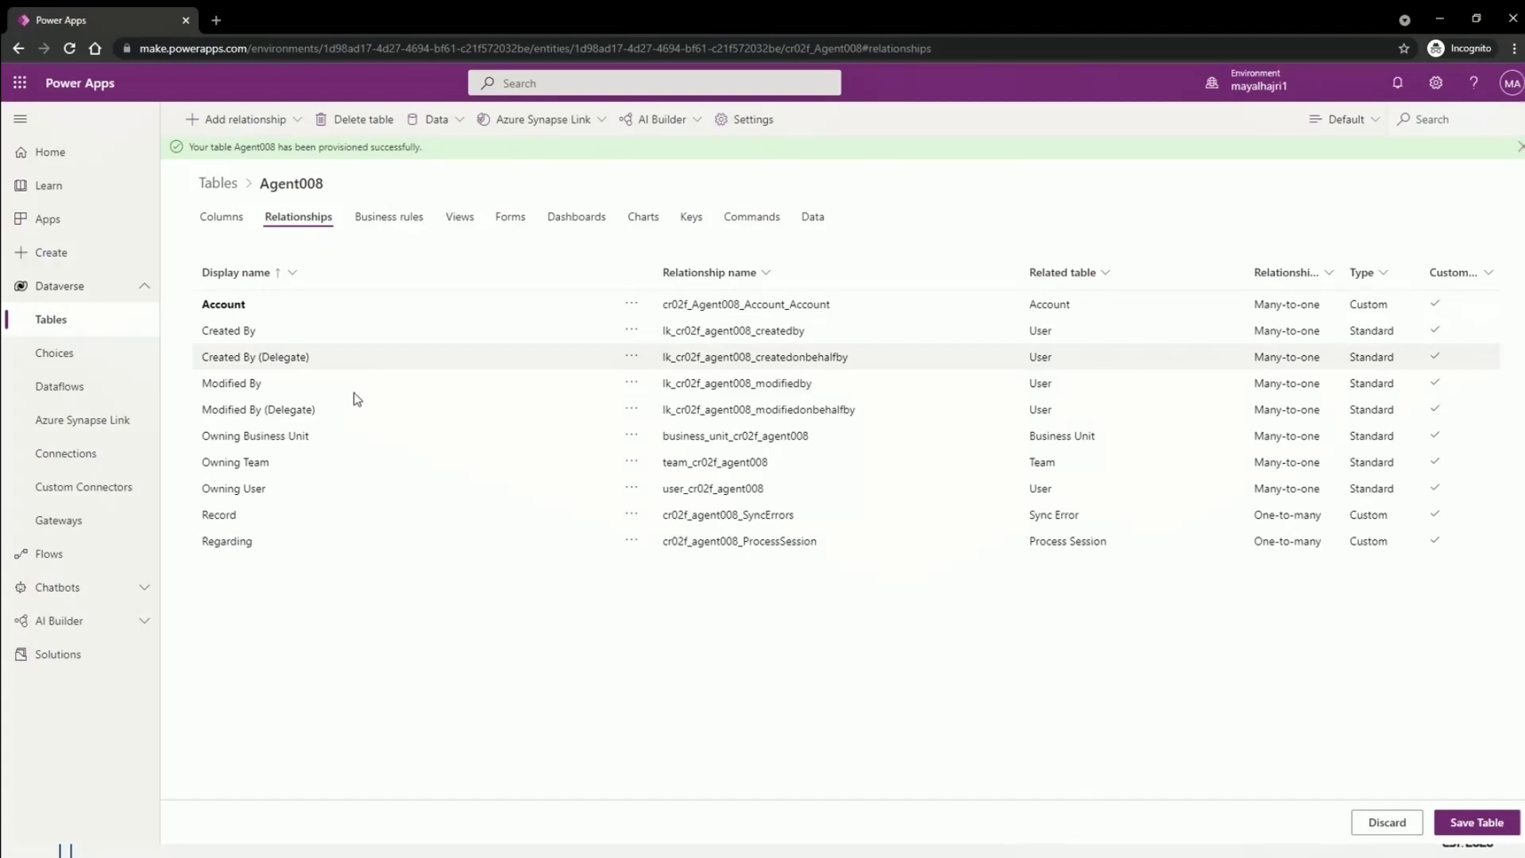
# - Review the settings of the new Account relationship and close them without changes
pyautogui.click(221, 312)
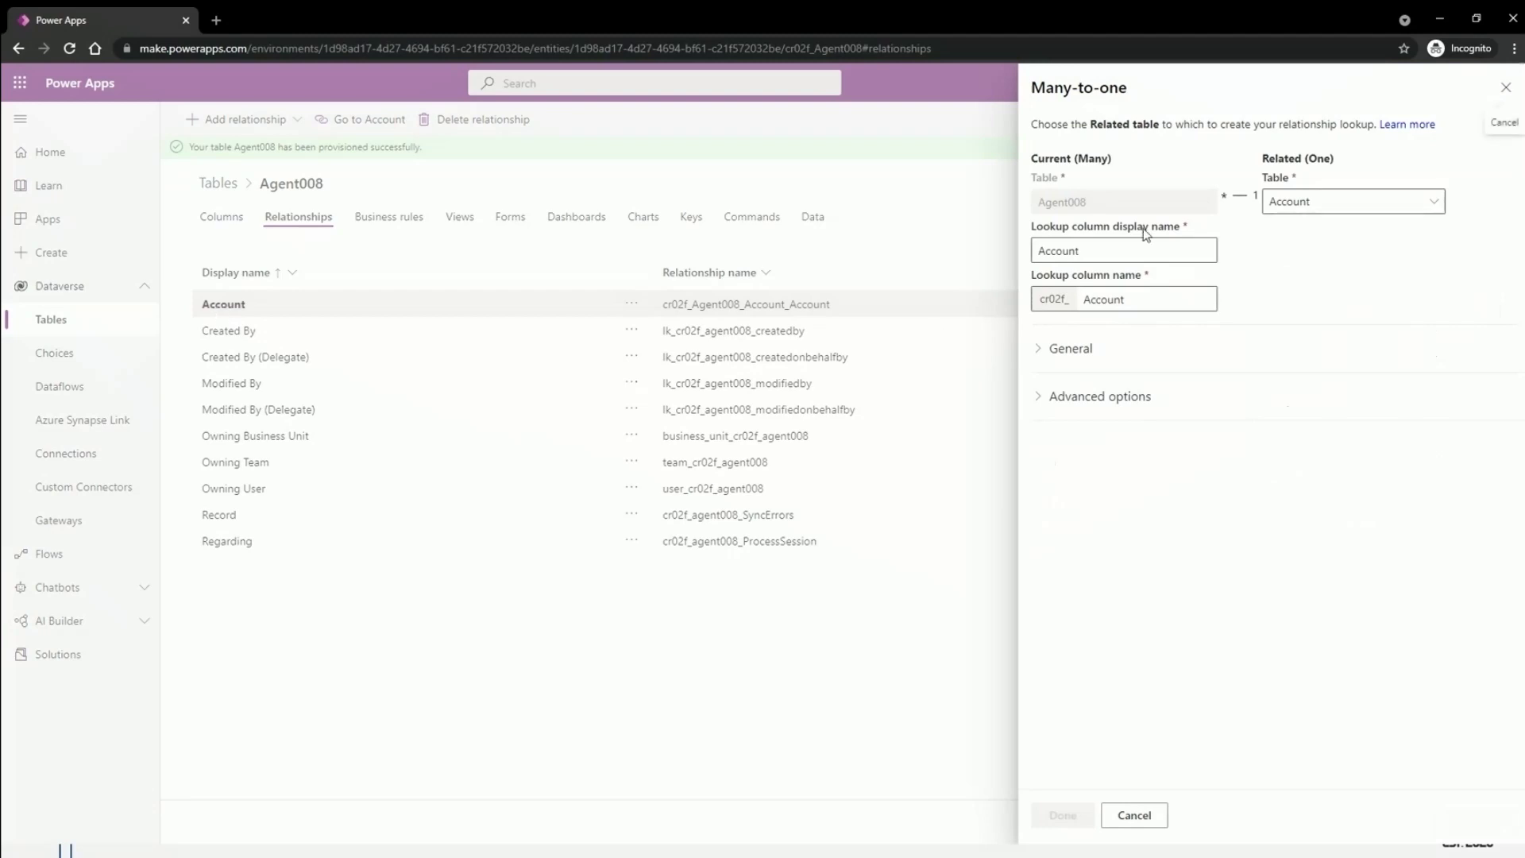
pyautogui.click(1188, 248)
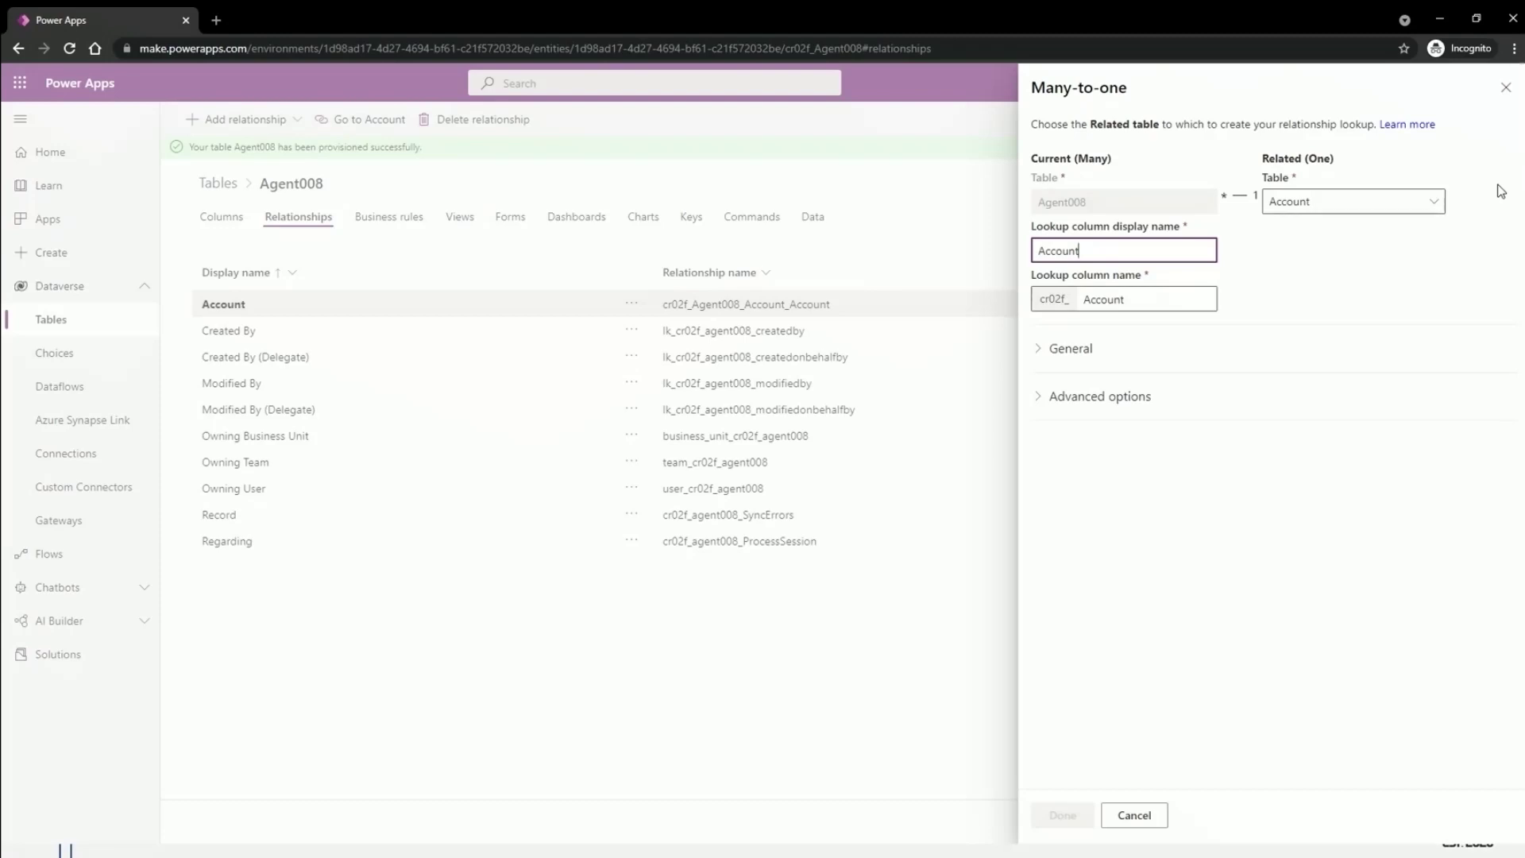
pyautogui.click(1506, 88)
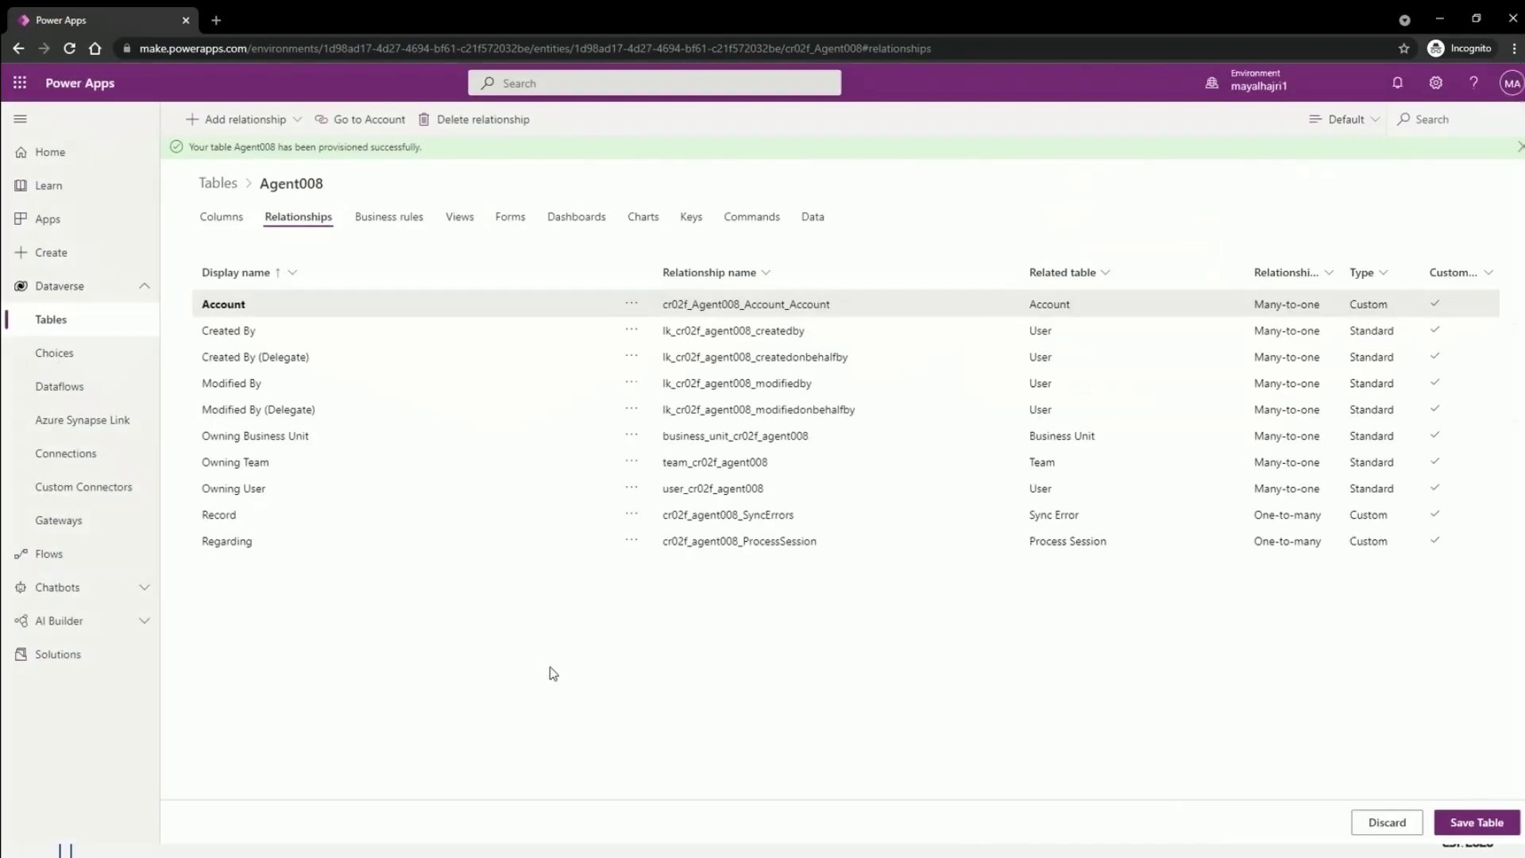
# - Try to go to the related Account table from the unsaved Account relationship
pyautogui.click(631, 304)
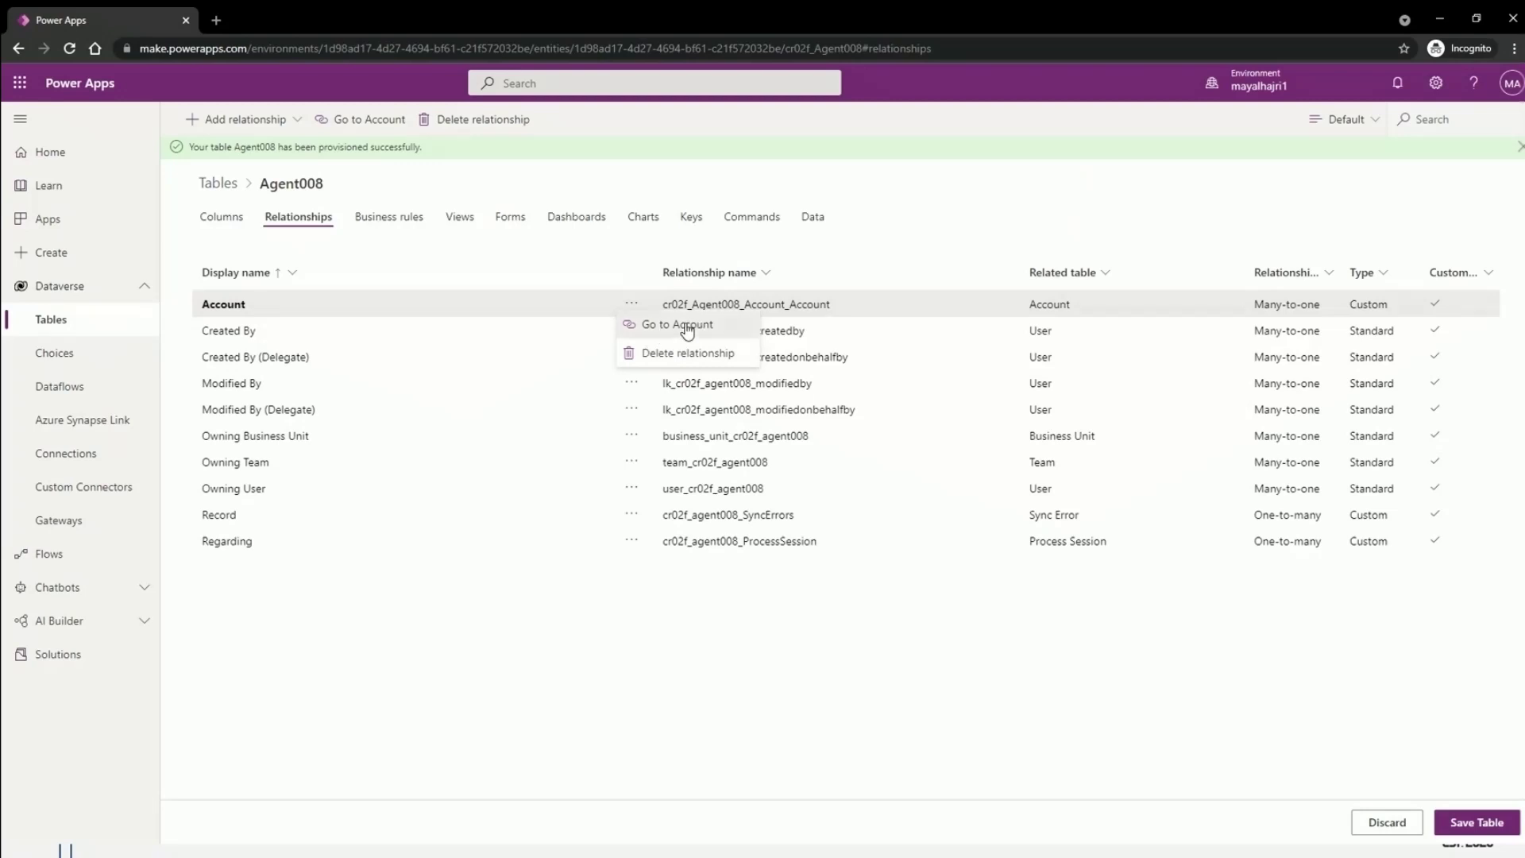
pyautogui.click(688, 327)
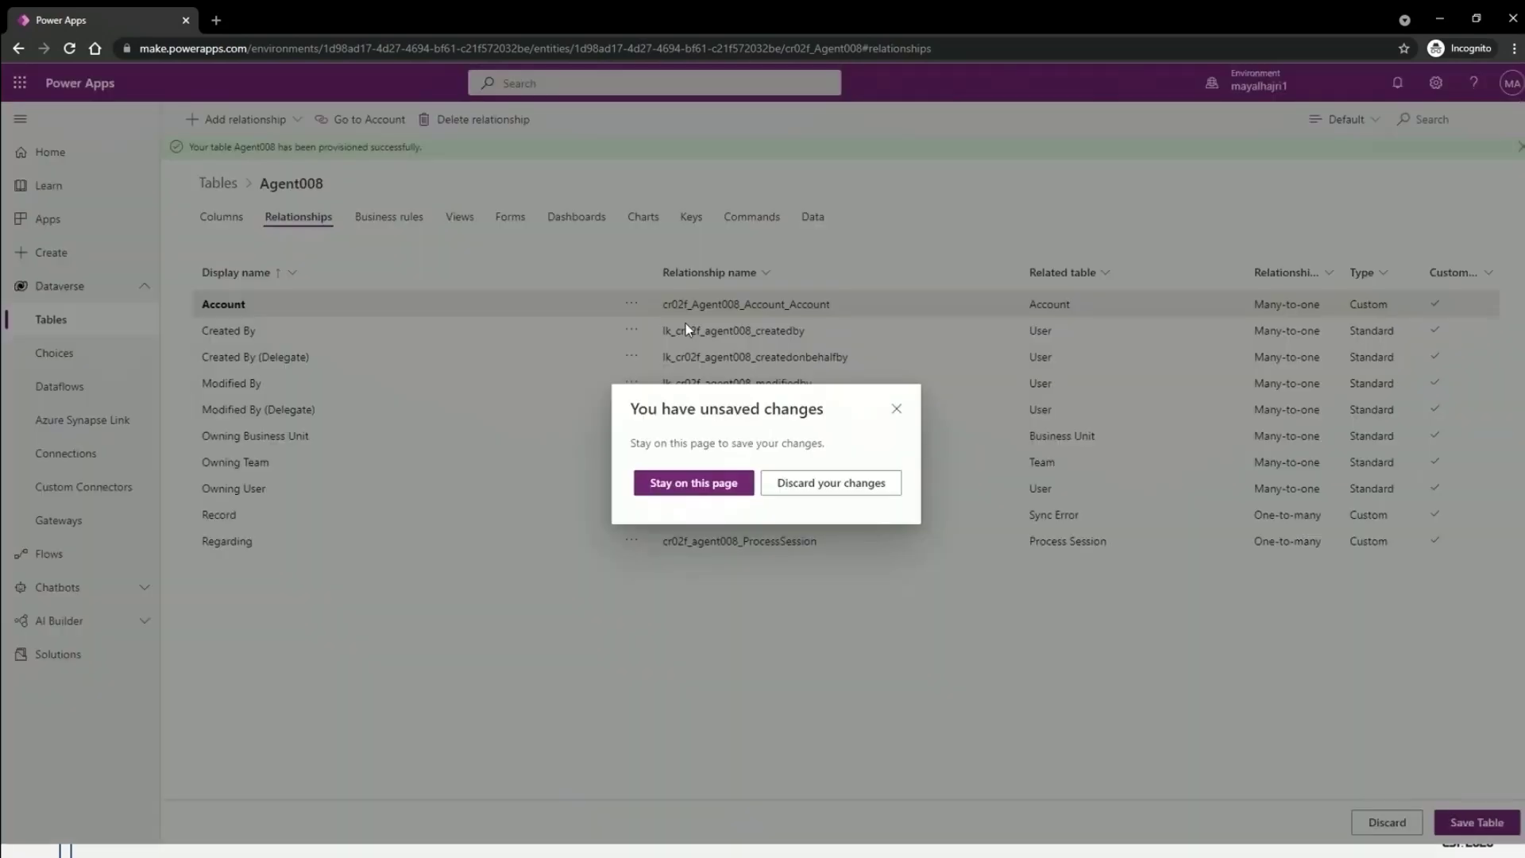
pyautogui.click(895, 412)
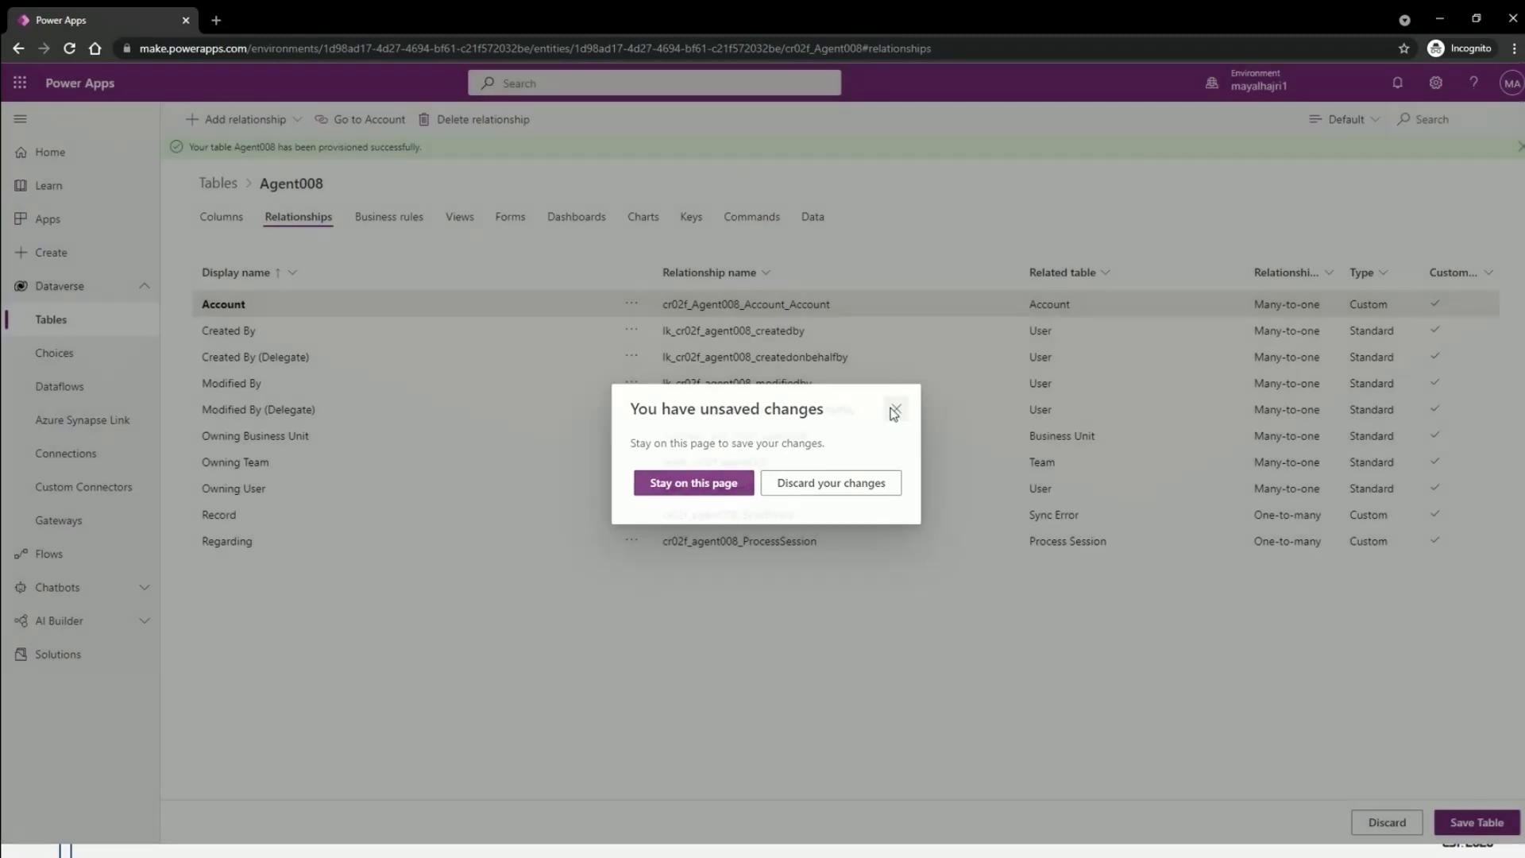
pyautogui.click(632, 303)
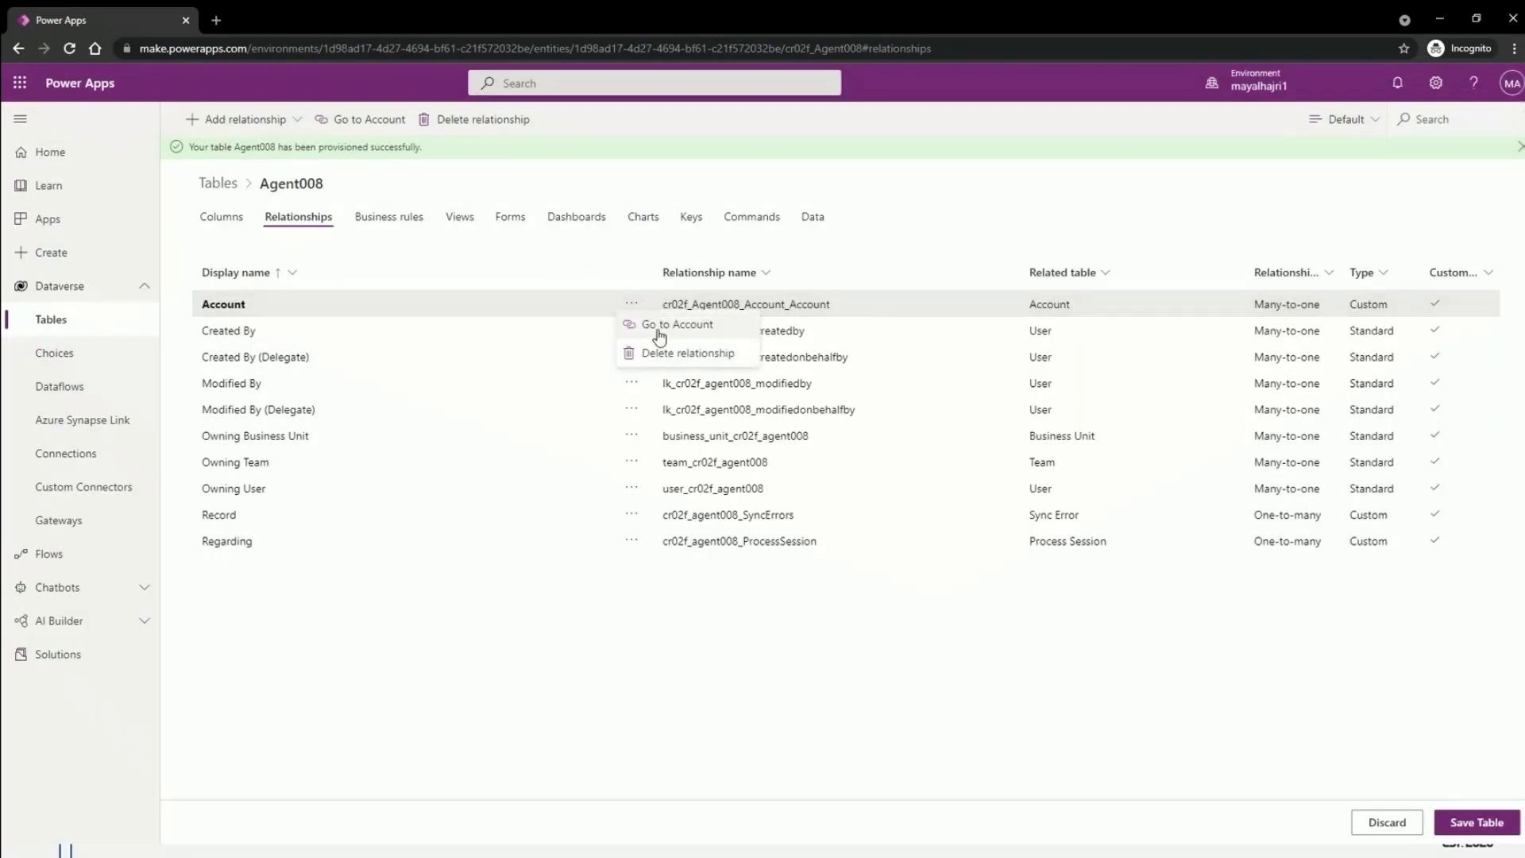
pyautogui.click(450, 750)
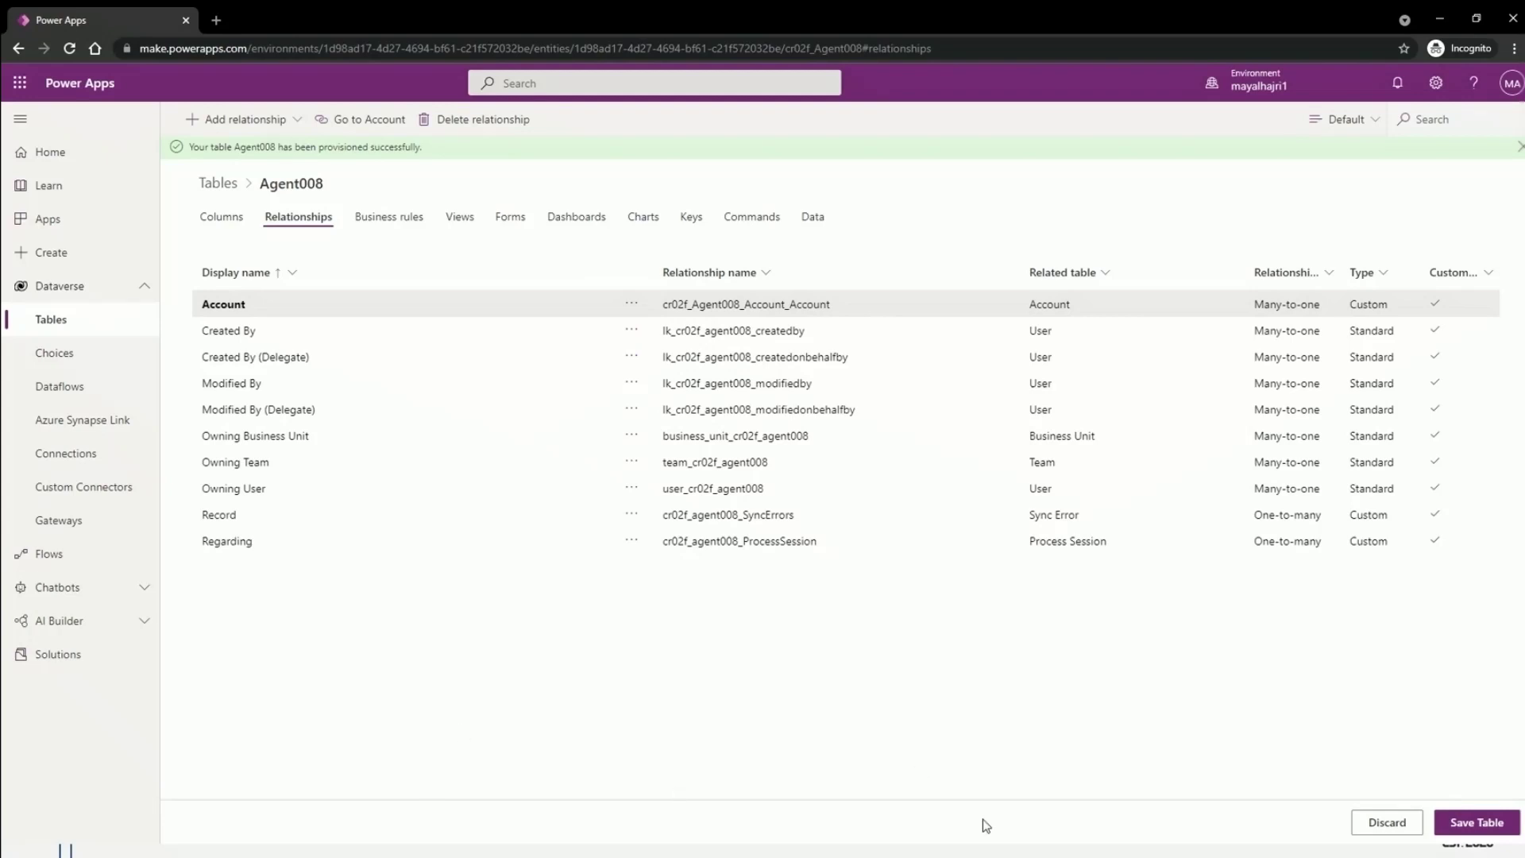
# - Save the Agent008 table and go to the related Account table from the Account relationship
pyautogui.click(1477, 824)
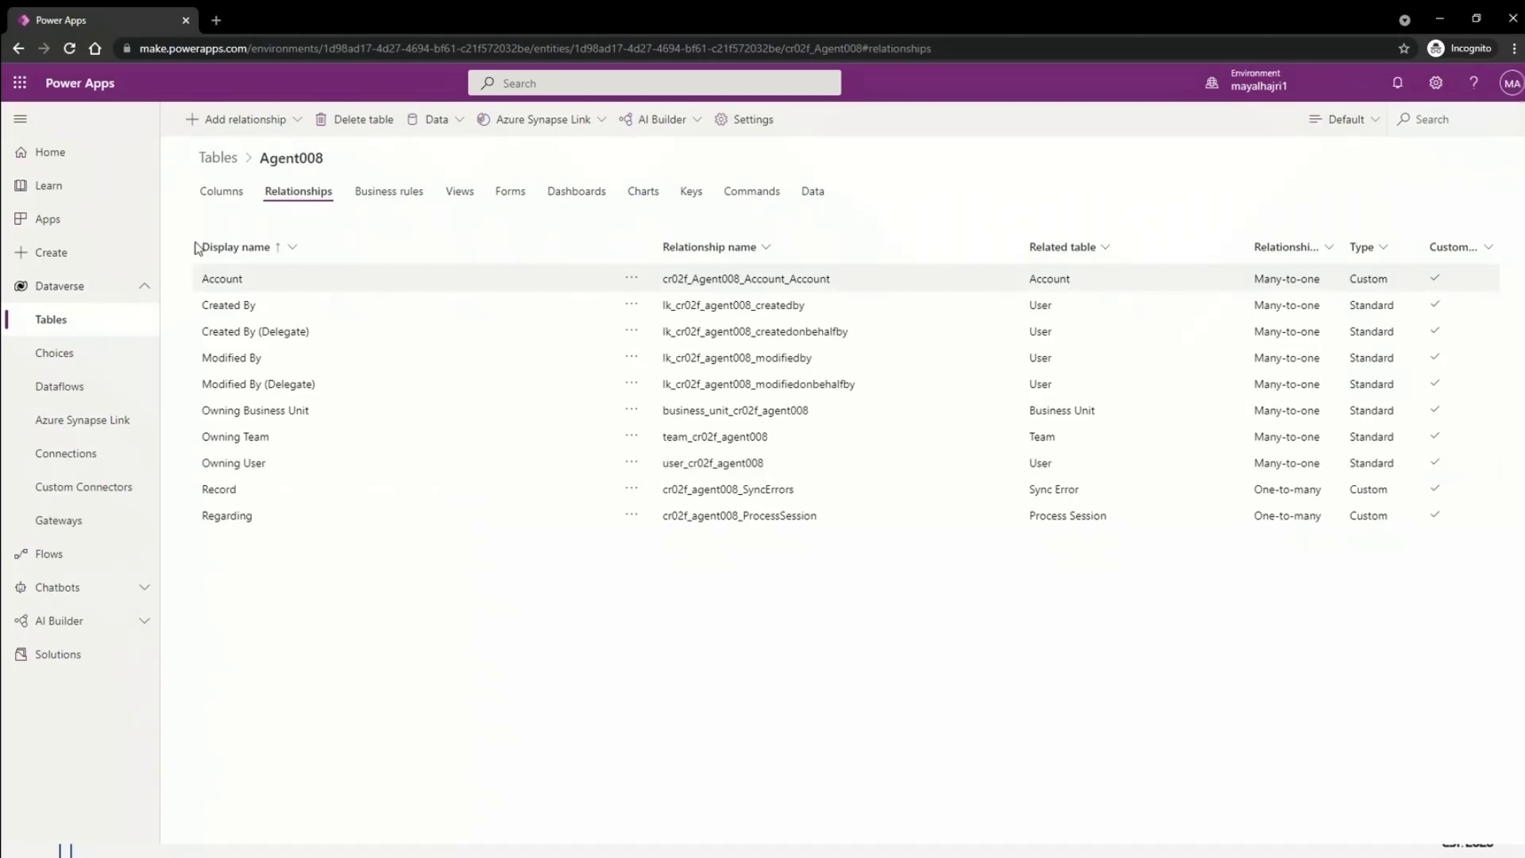
pyautogui.click(630, 277)
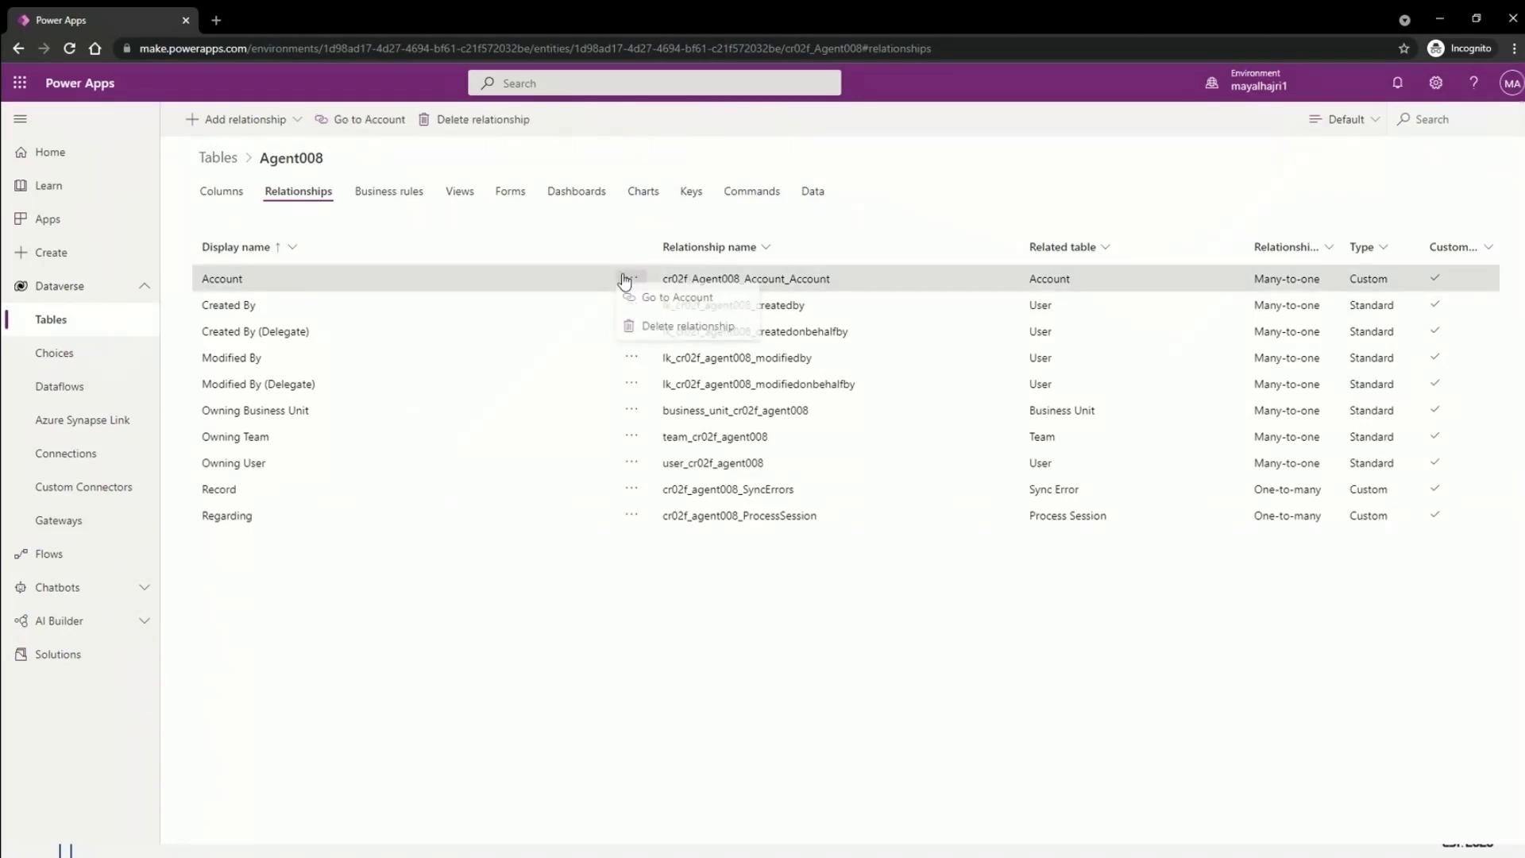
pyautogui.click(649, 301)
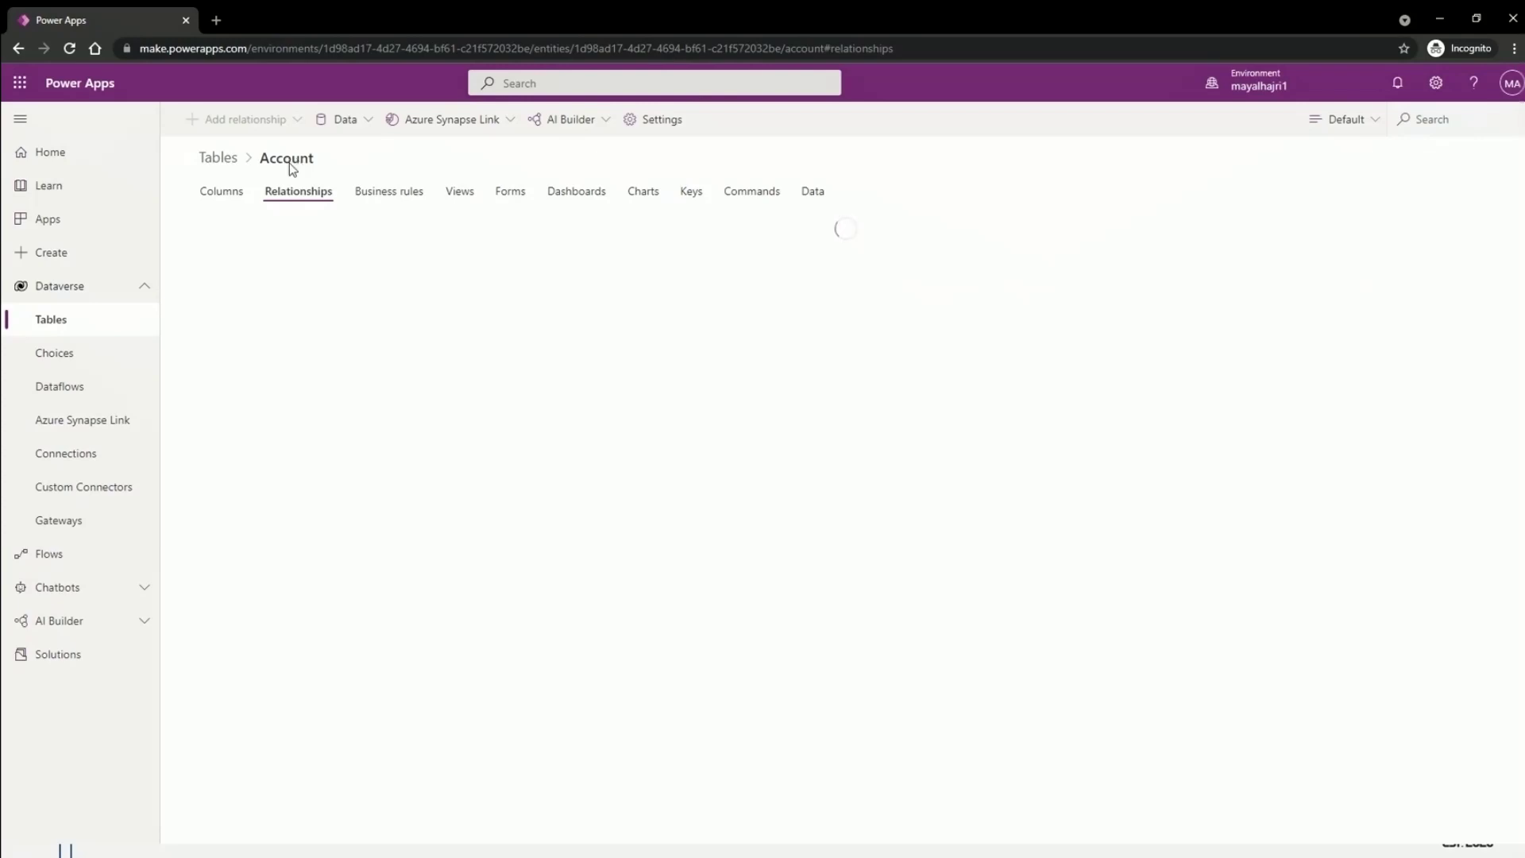
# - Examine the list of columns in the Account table
pyautogui.click(239, 200)
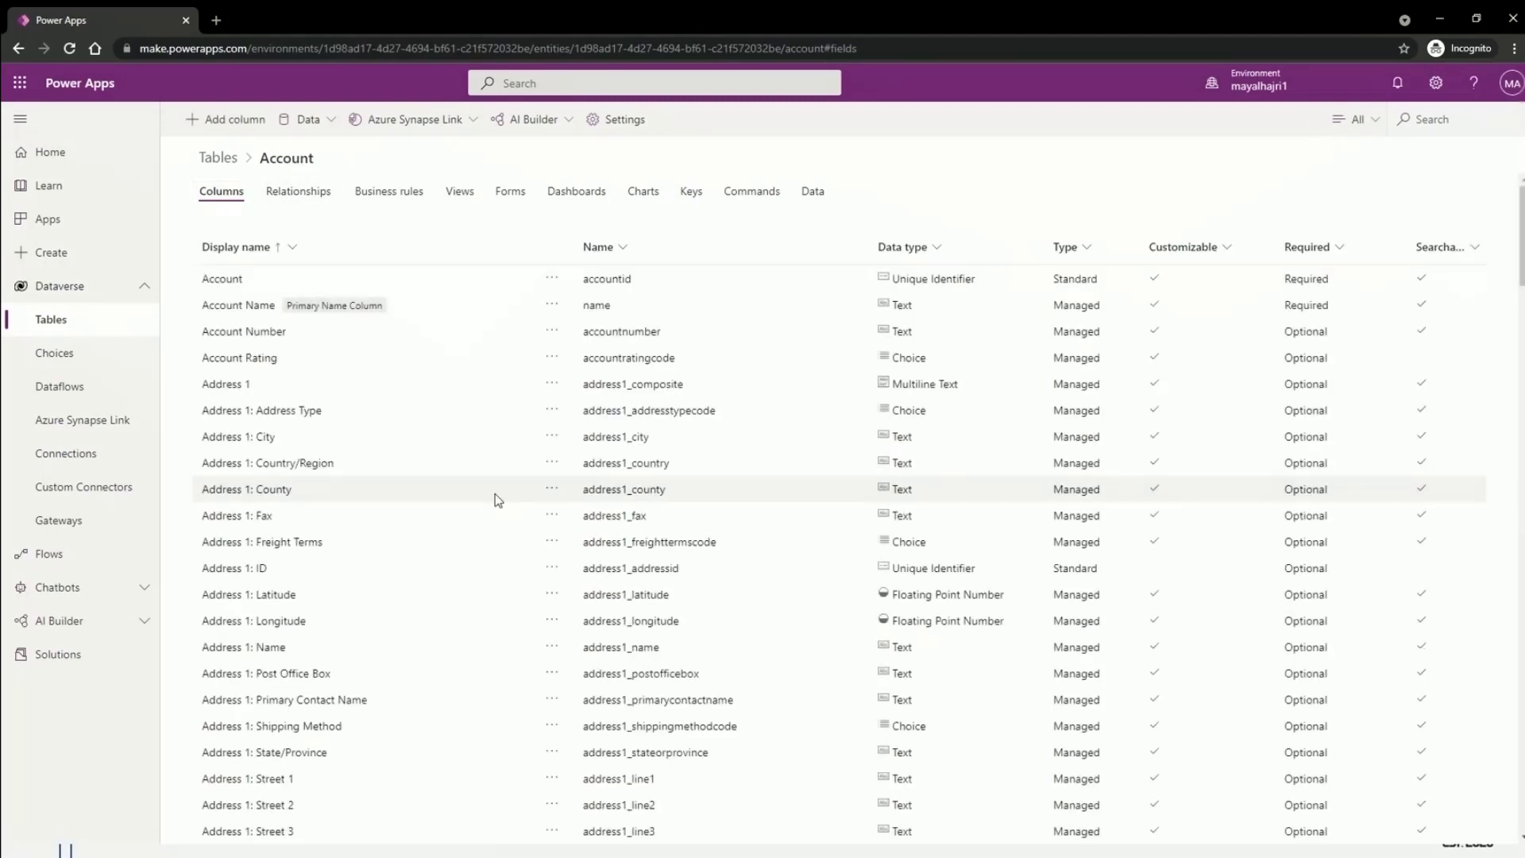
pyautogui.scroll(-12, 343, 408)
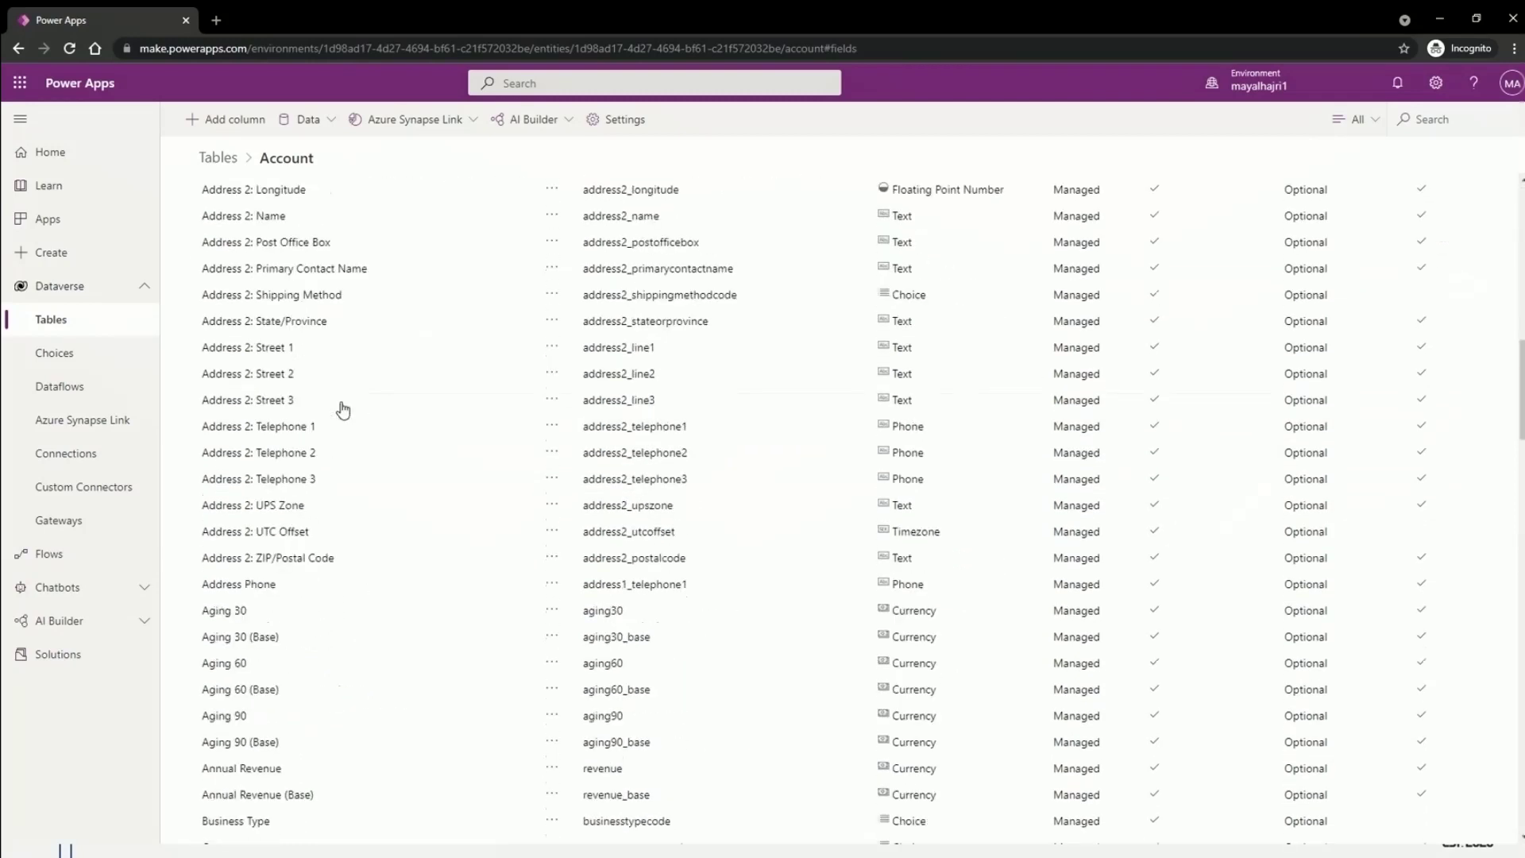
pyautogui.scroll(-10, 343, 408)
pyautogui.scroll(8, 243, 544)
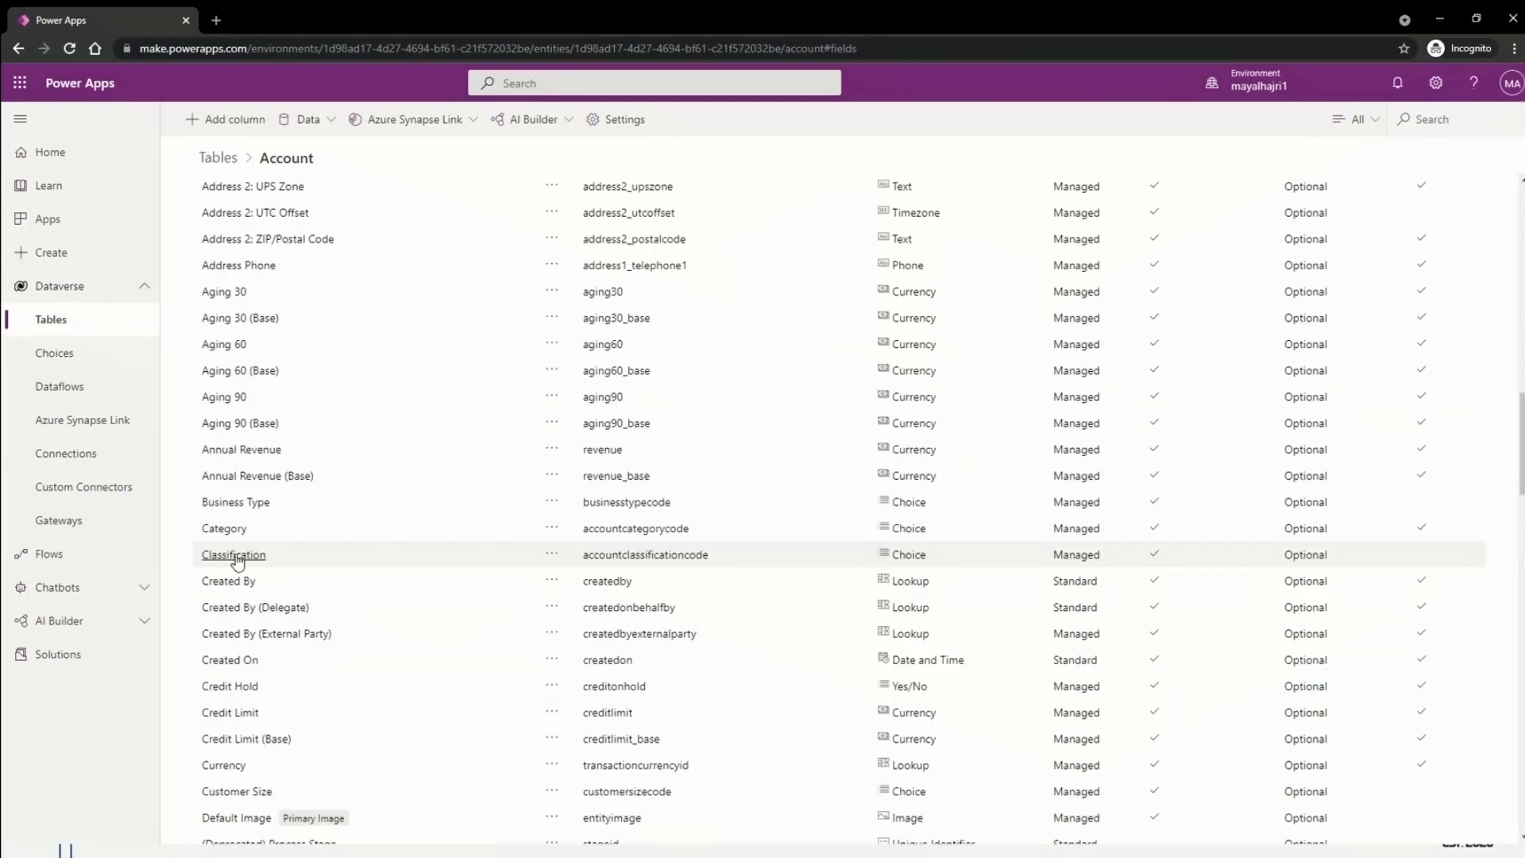
pyautogui.scroll(10, 236, 561)
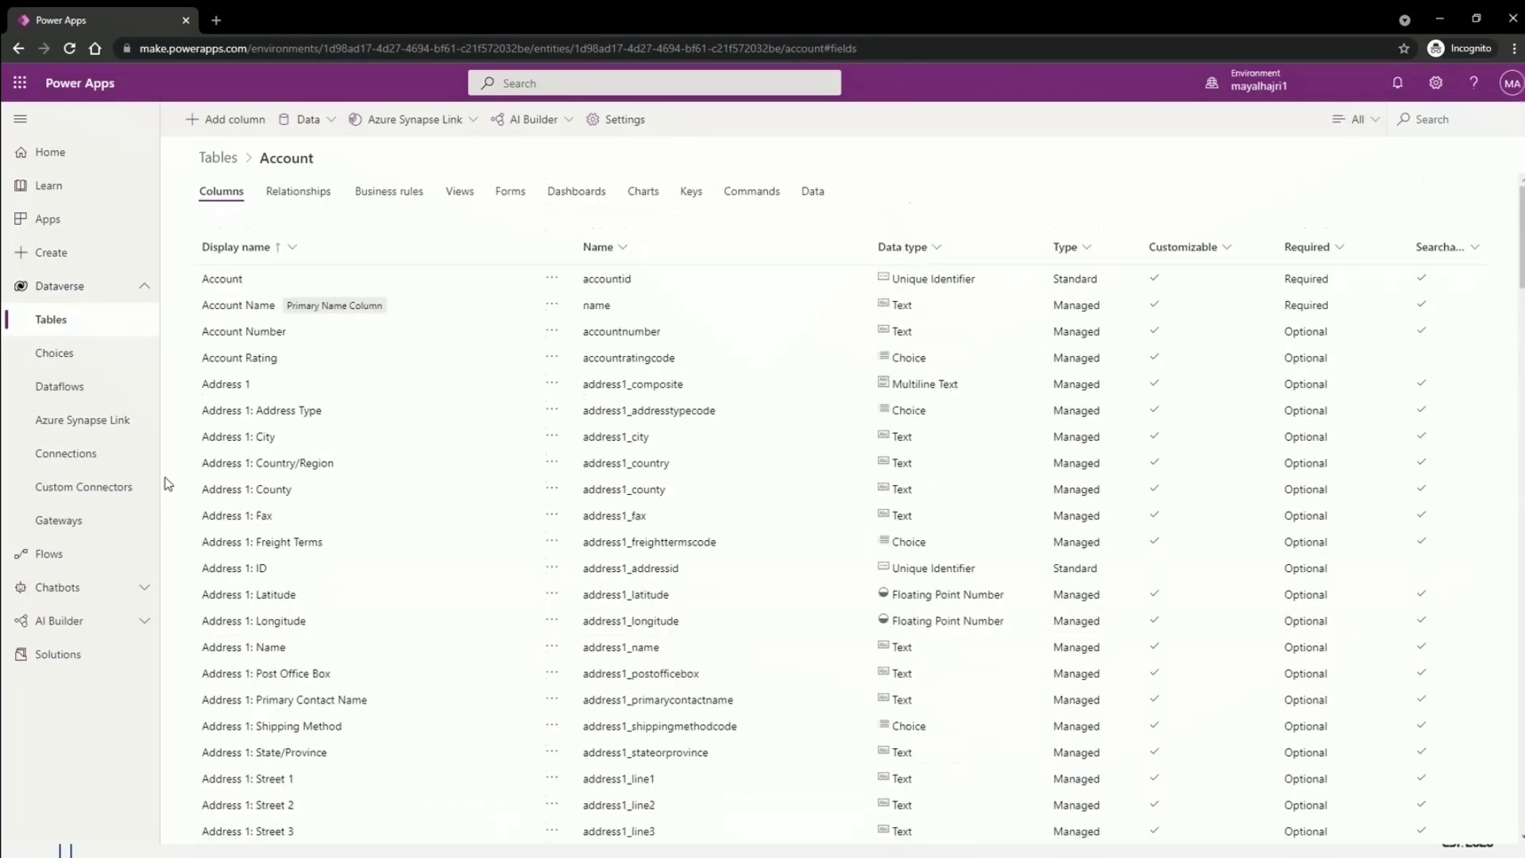
# - Return to the Agent008 table and review its columns and relationships
pyautogui.click(109, 324)
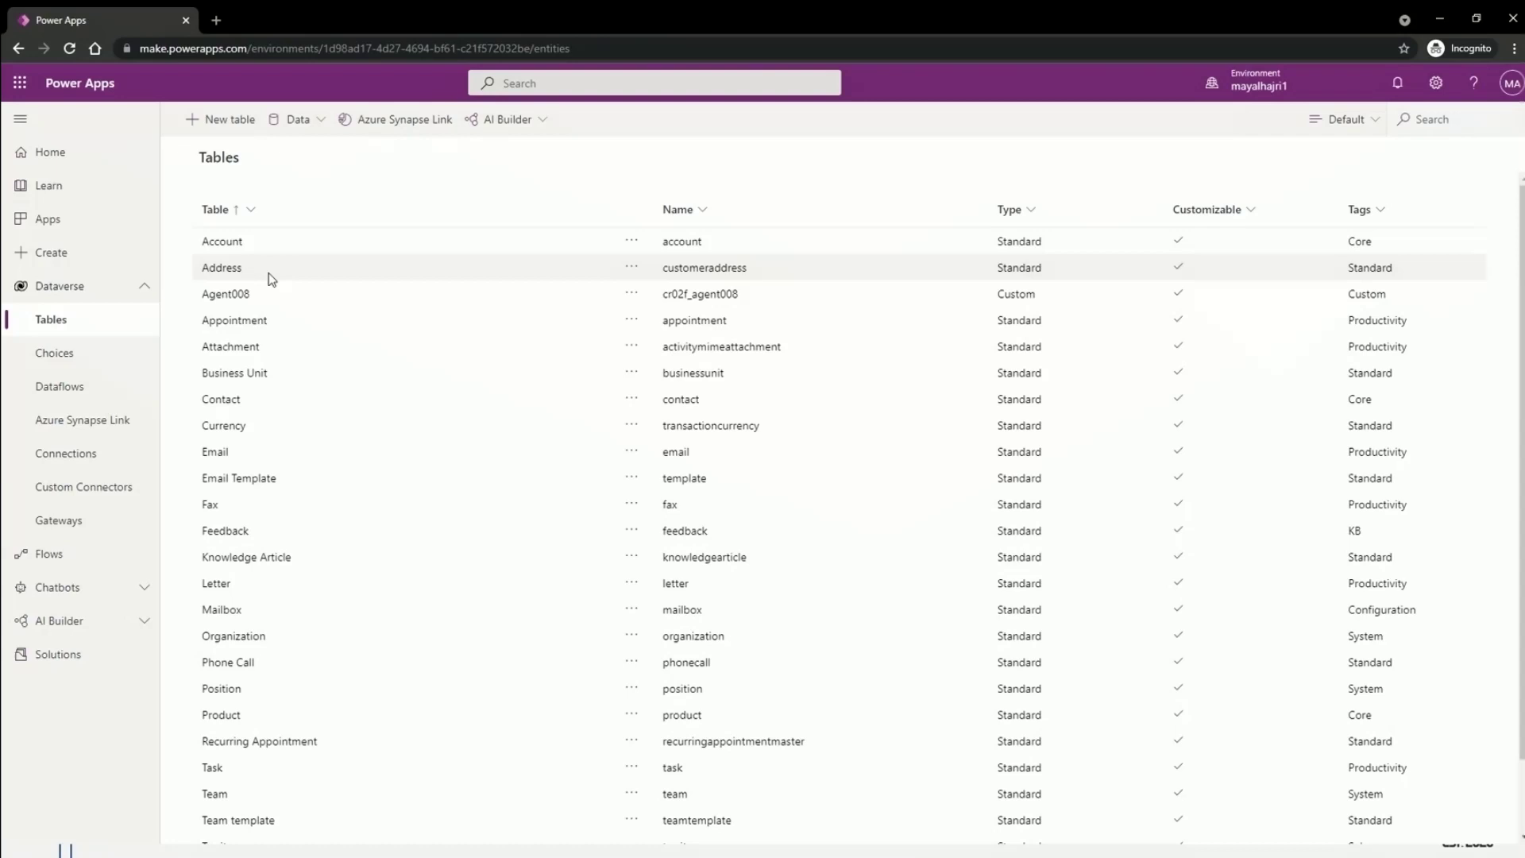
pyautogui.click(230, 296)
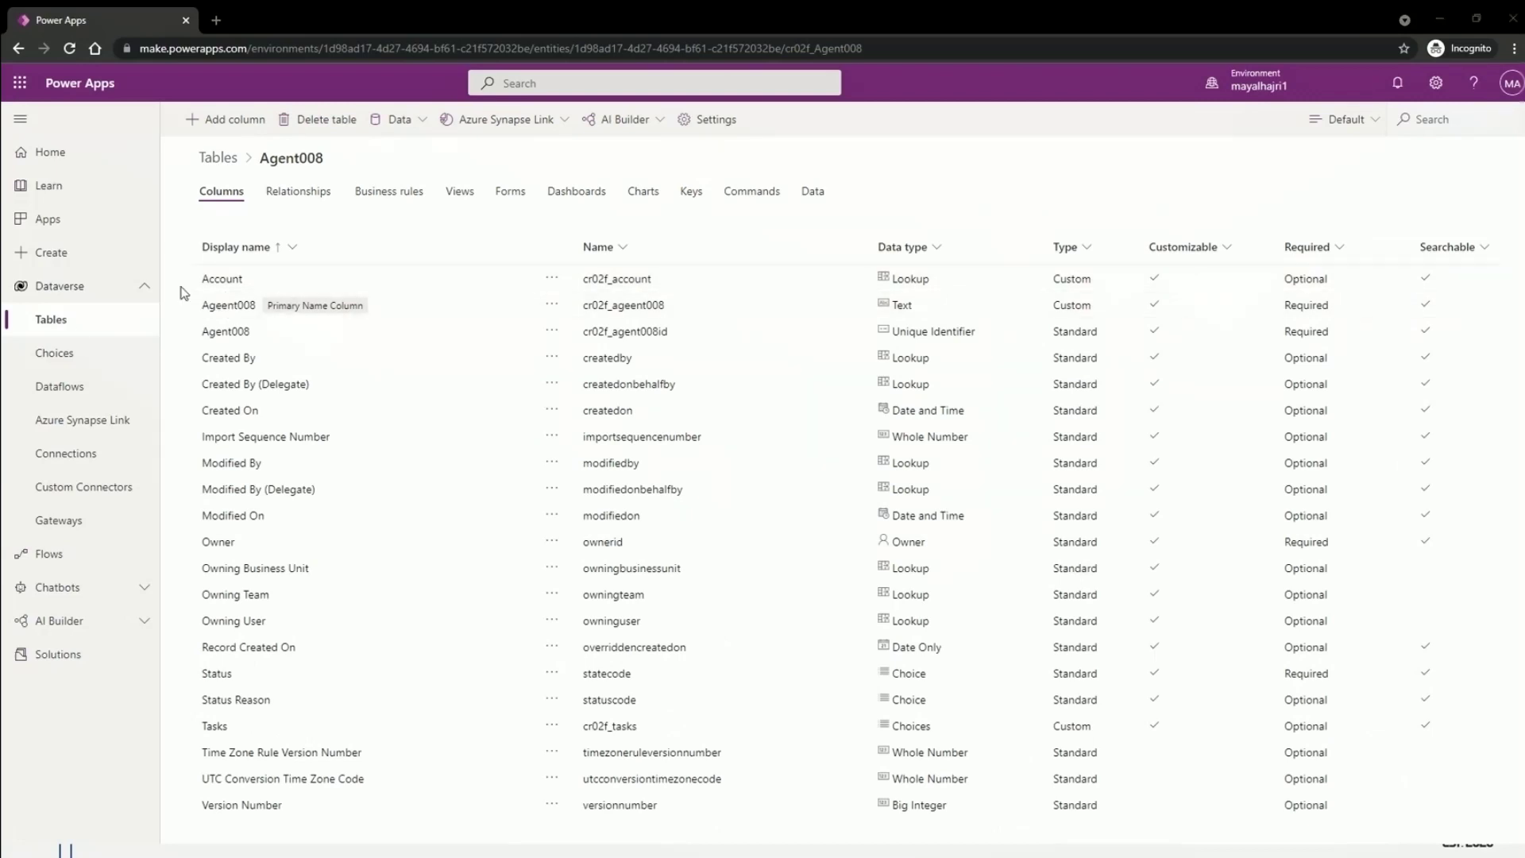
pyautogui.click(88, 317)
pyautogui.click(280, 204)
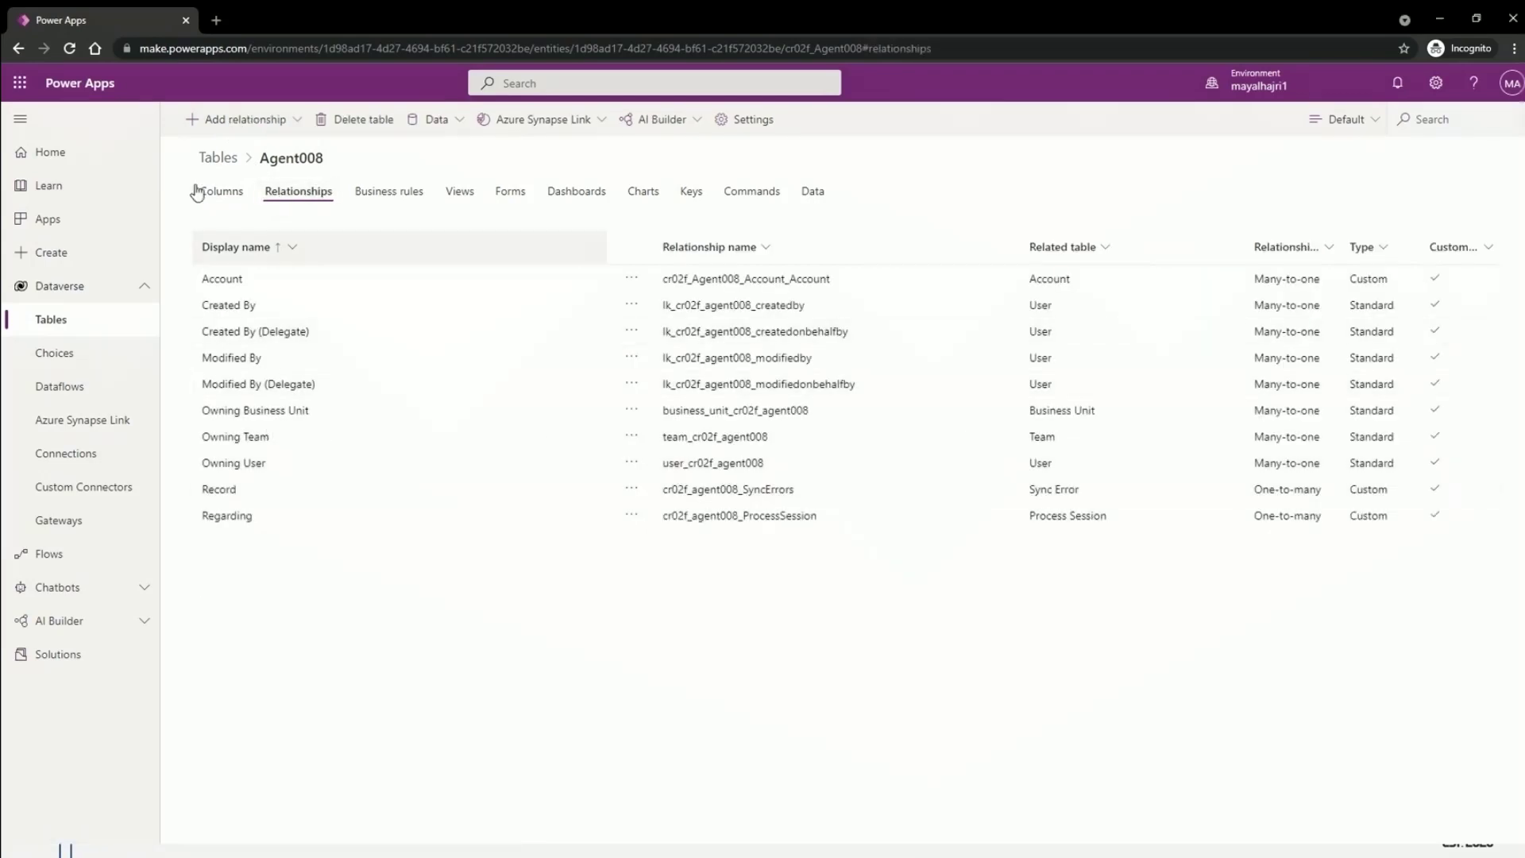
# - Add a business rule to the Agent008 table and open the properties of its New Condition
pyautogui.click(384, 198)
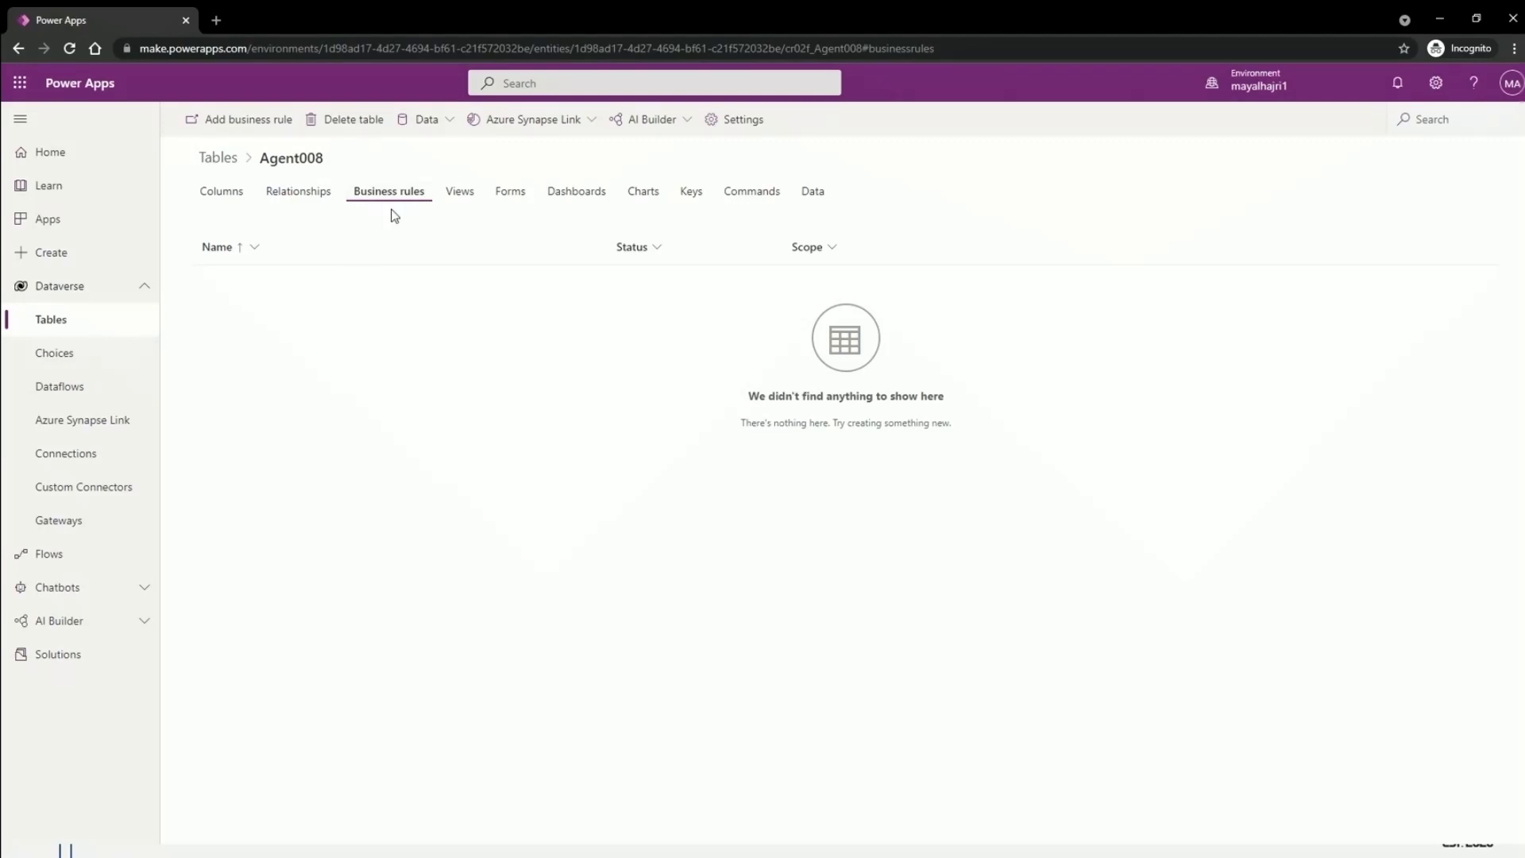
pyautogui.click(245, 126)
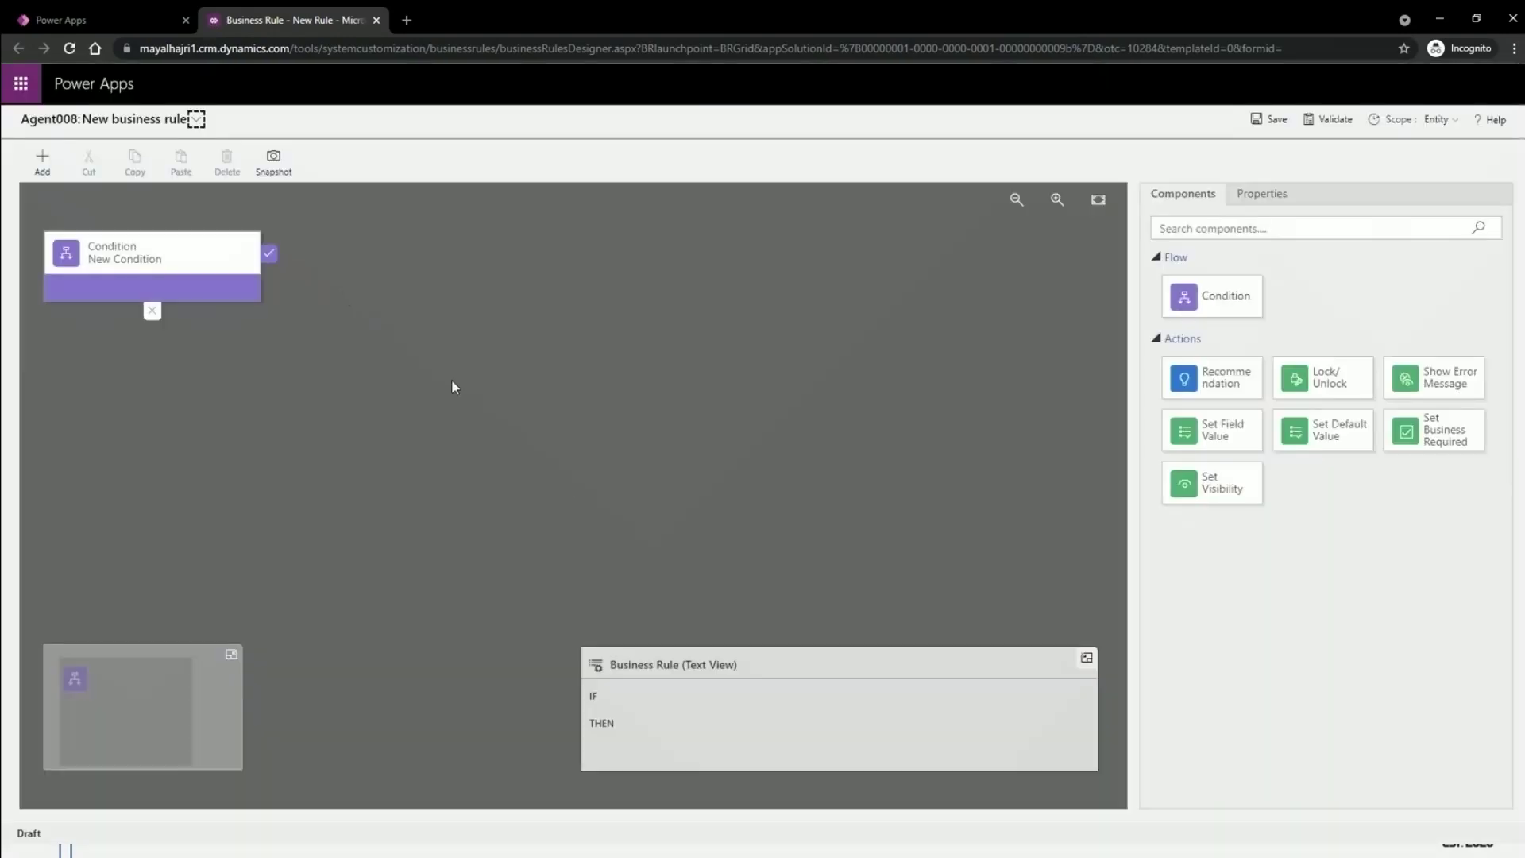
pyautogui.click(156, 280)
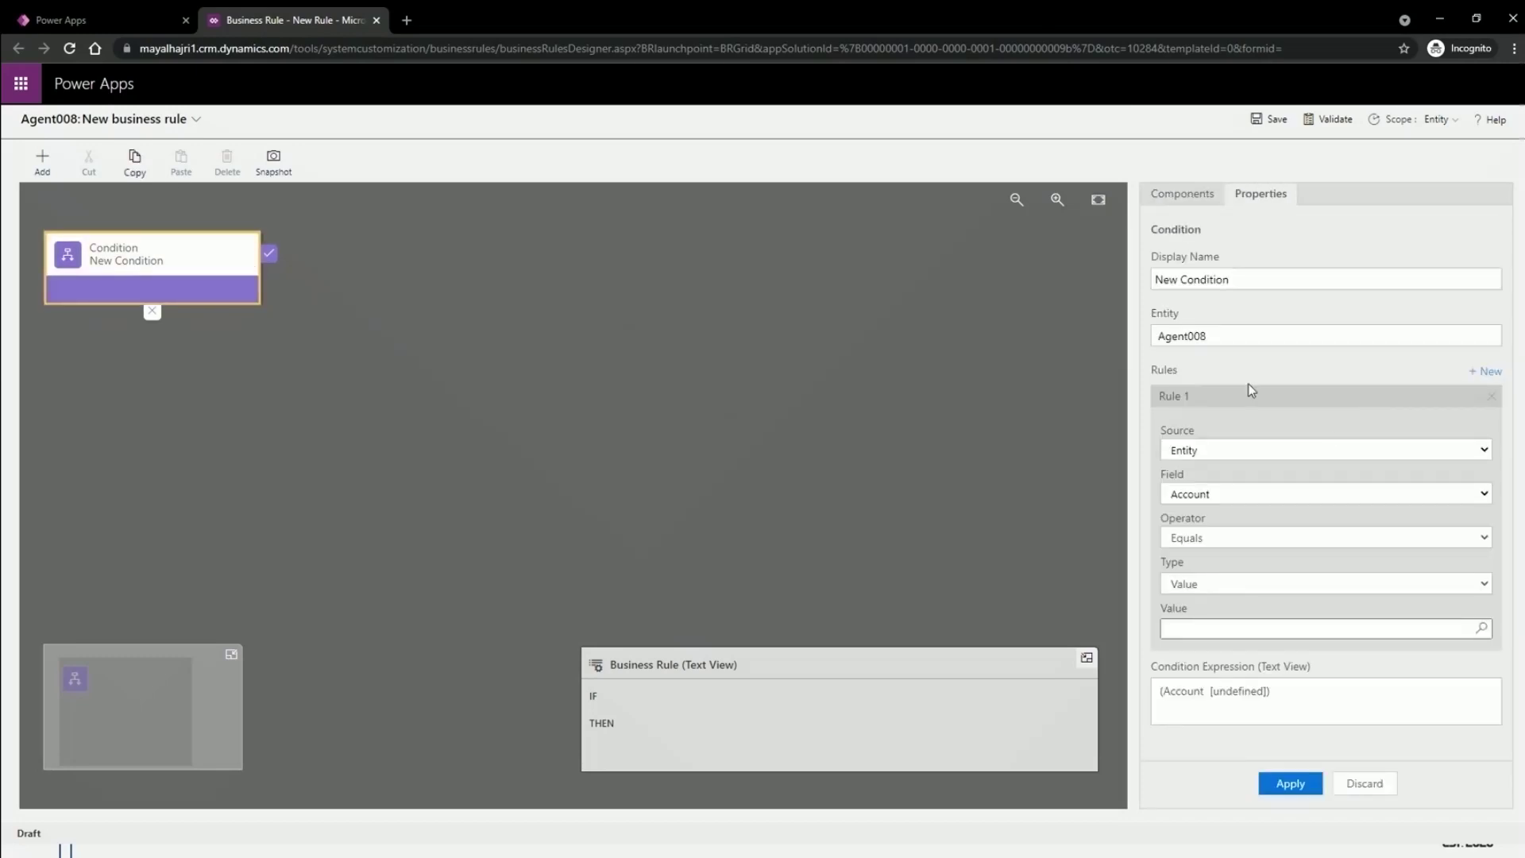
# - Set the condition's Rule 1 to source Entity, field Ageent008 and operator Equals
pyautogui.click(1196, 448)
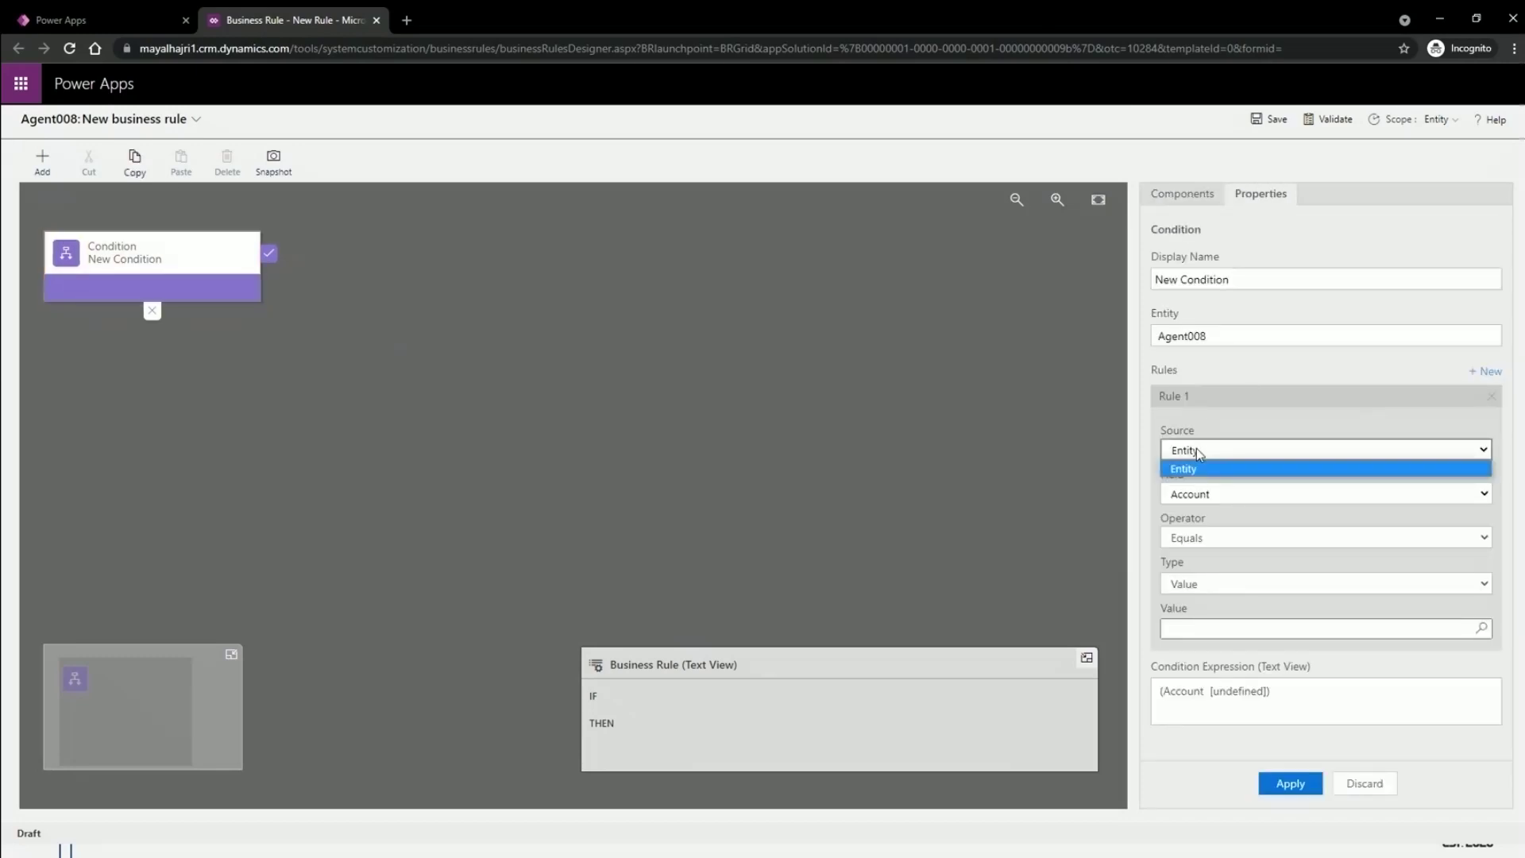
pyautogui.click(1197, 467)
pyautogui.click(1212, 499)
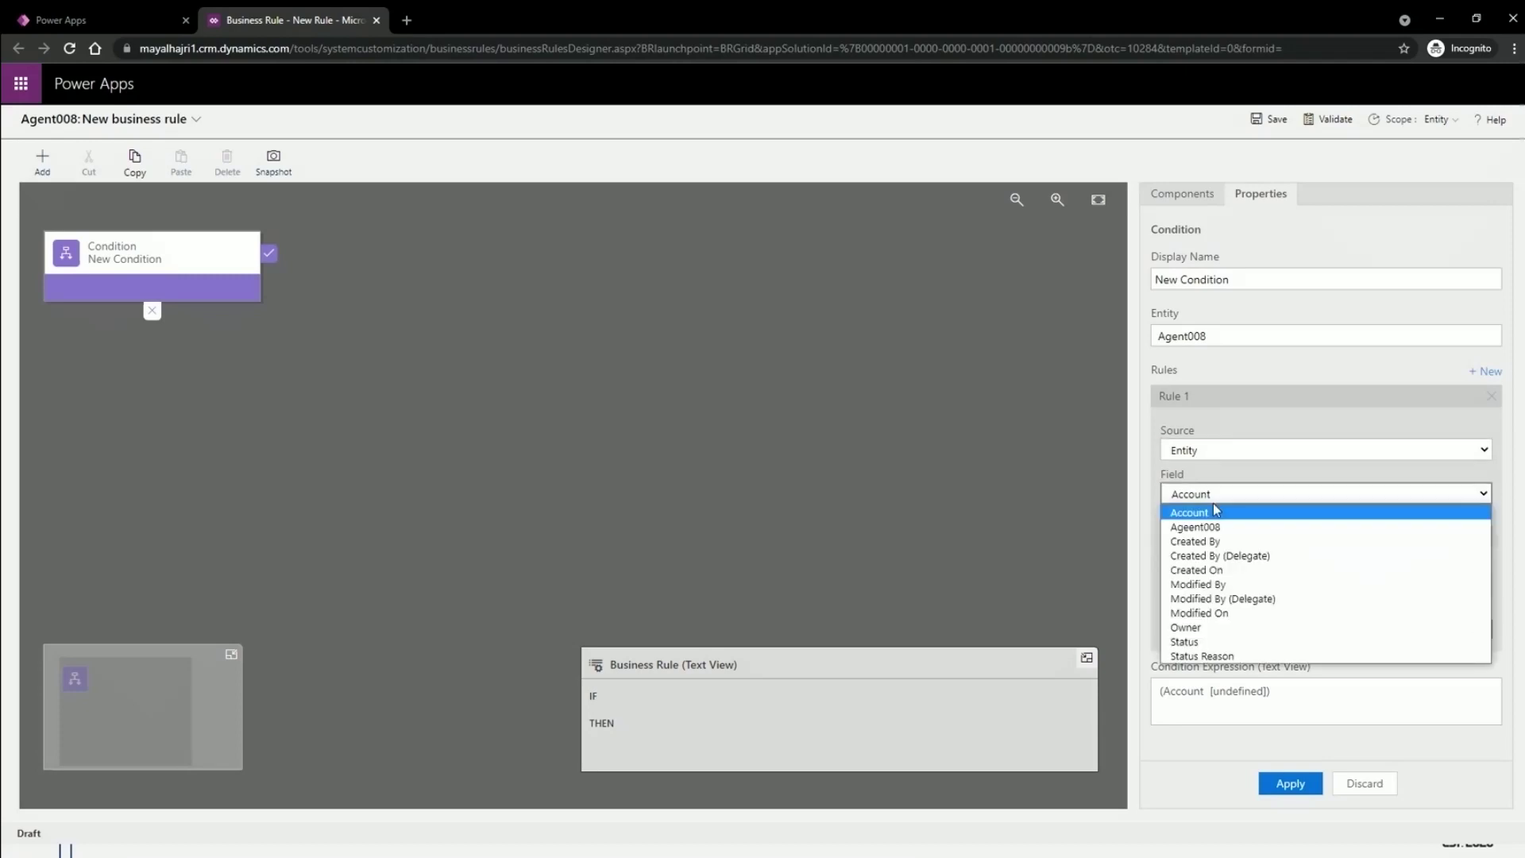
pyautogui.click(1209, 526)
pyautogui.click(1206, 537)
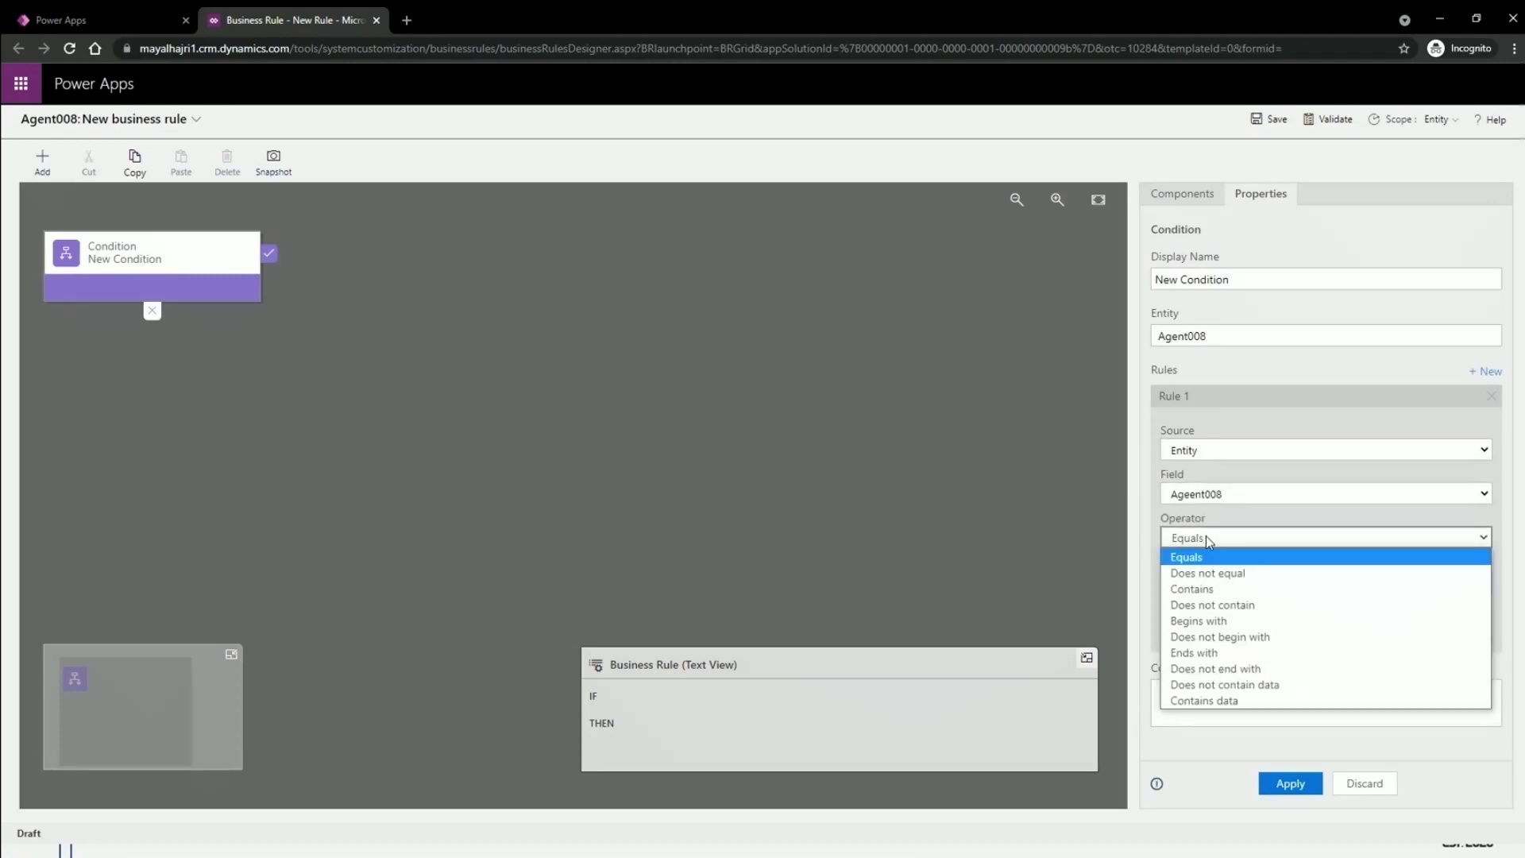
pyautogui.click(1270, 436)
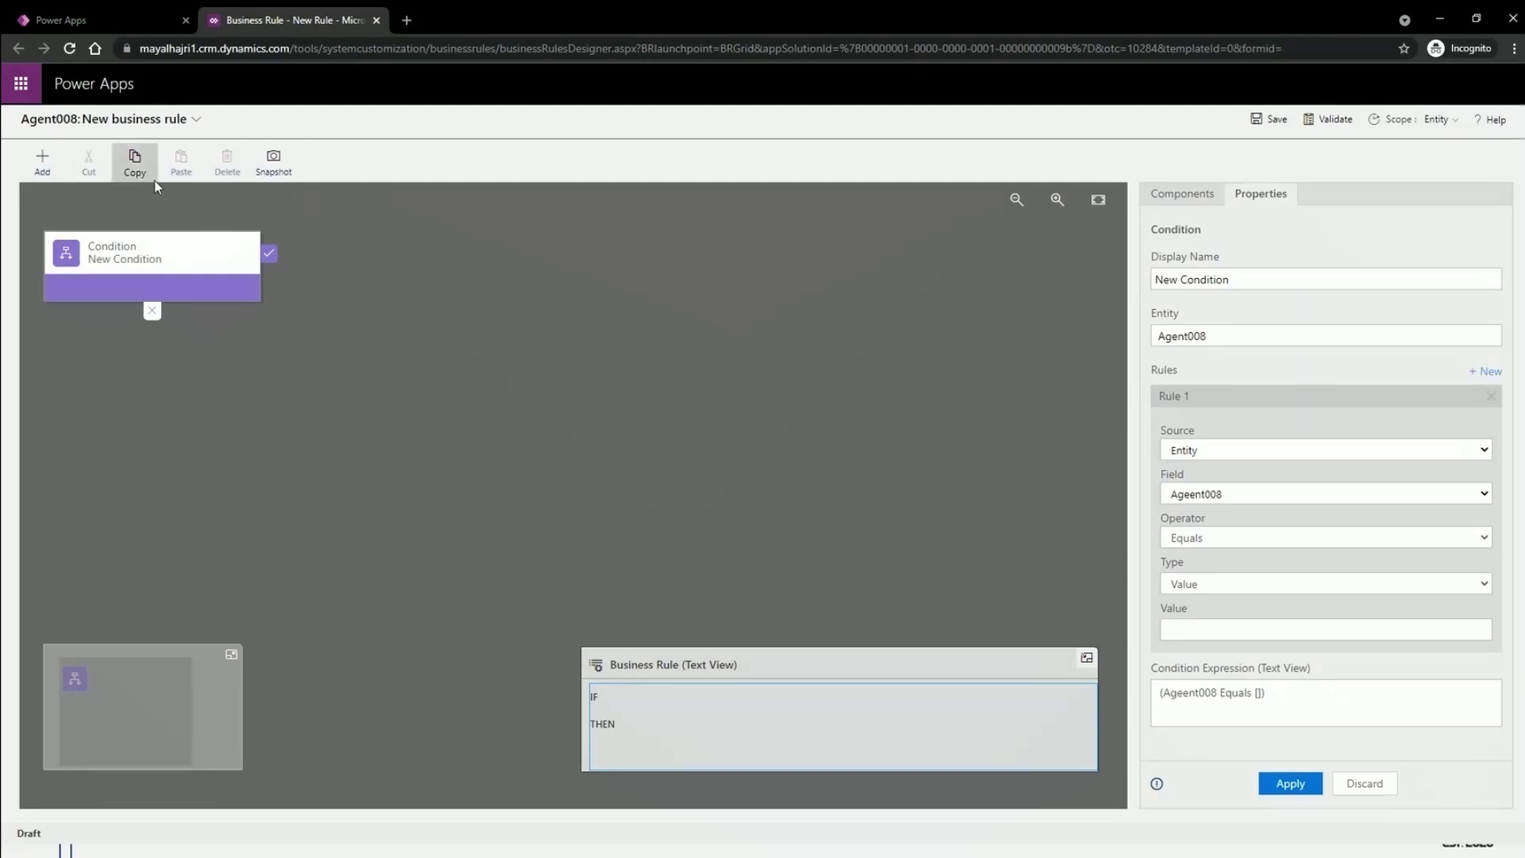
# - Return to the Agent008 table, finish the business rule prompt and display the table's views
pyautogui.click(94, 26)
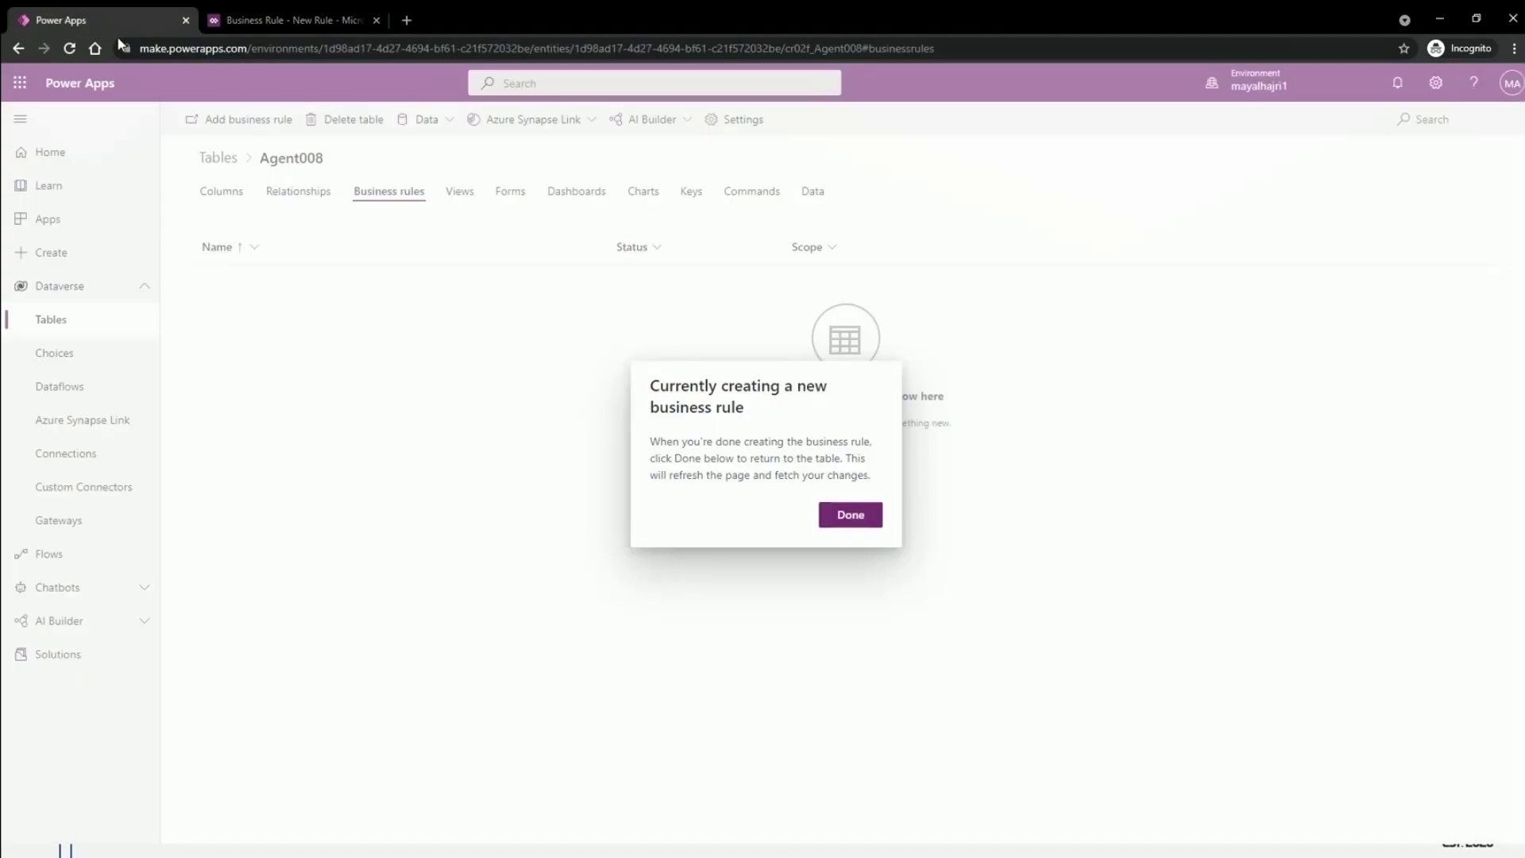
pyautogui.click(855, 518)
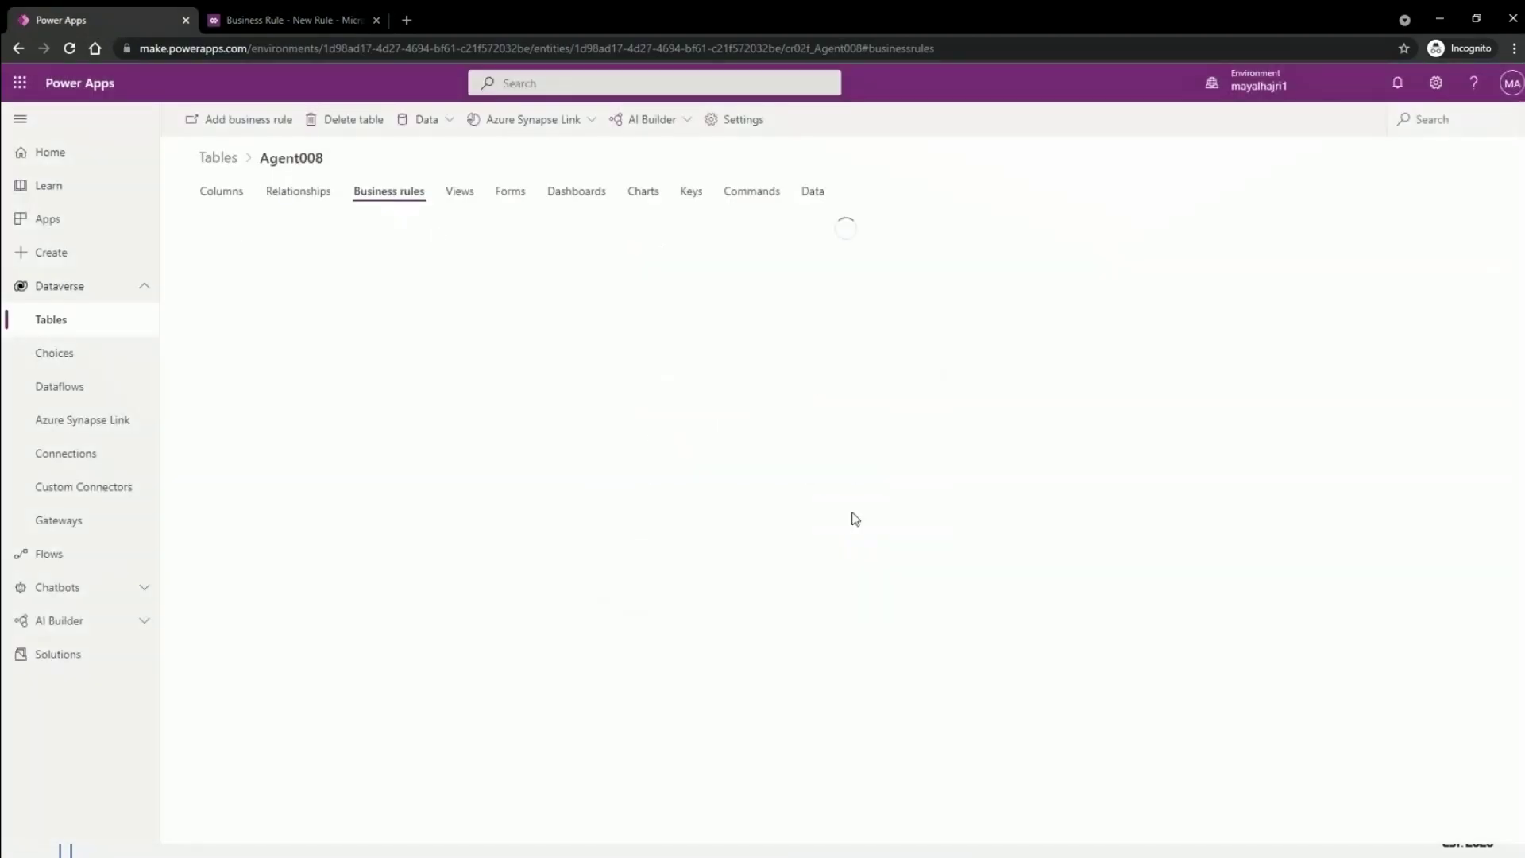
pyautogui.click(459, 197)
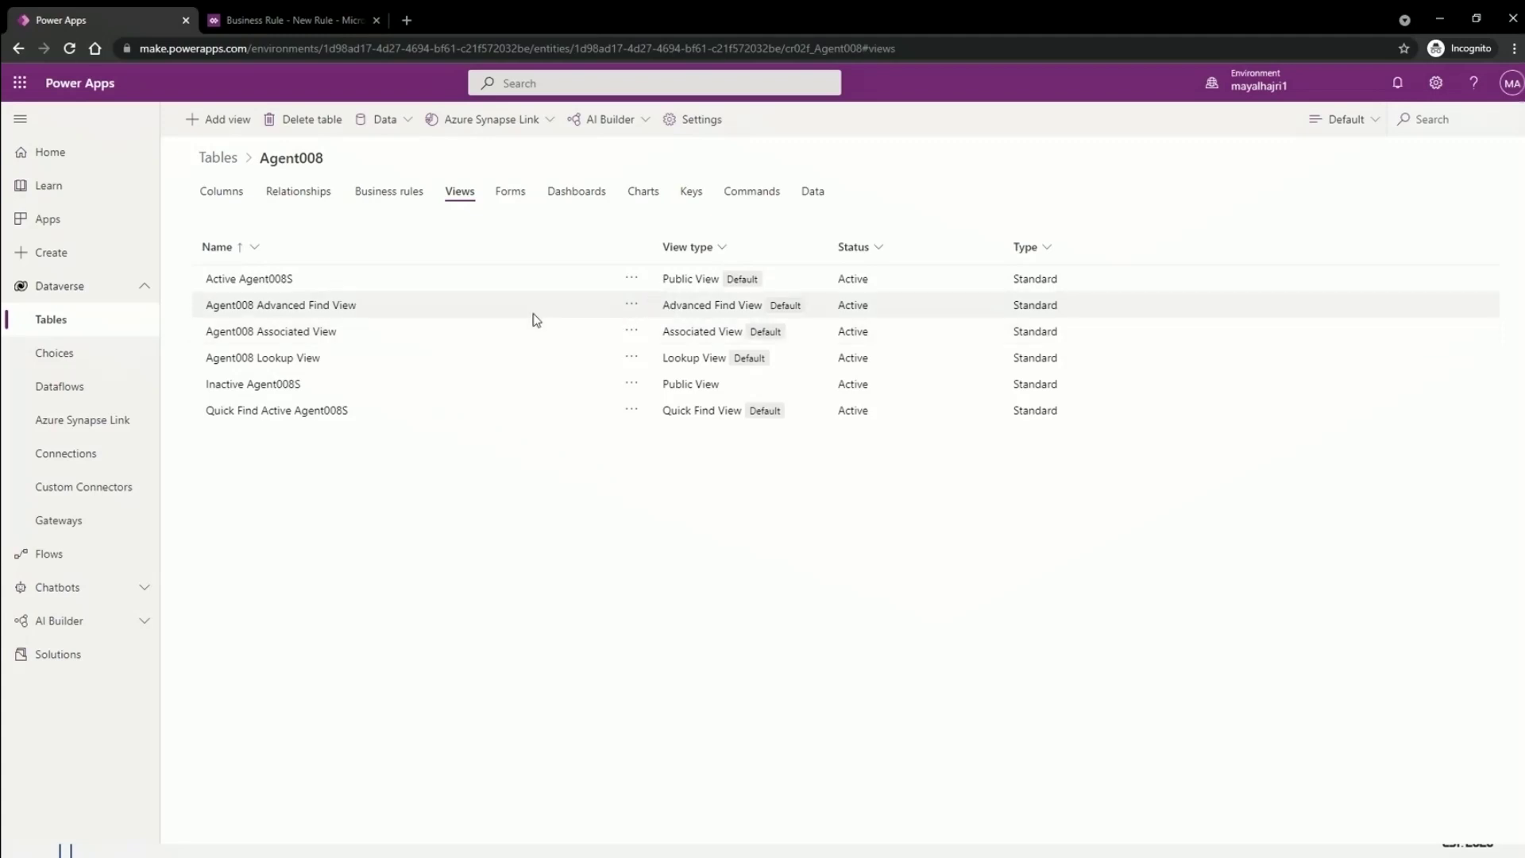
pyautogui.click(235, 127)
pyautogui.rightClick(234, 132)
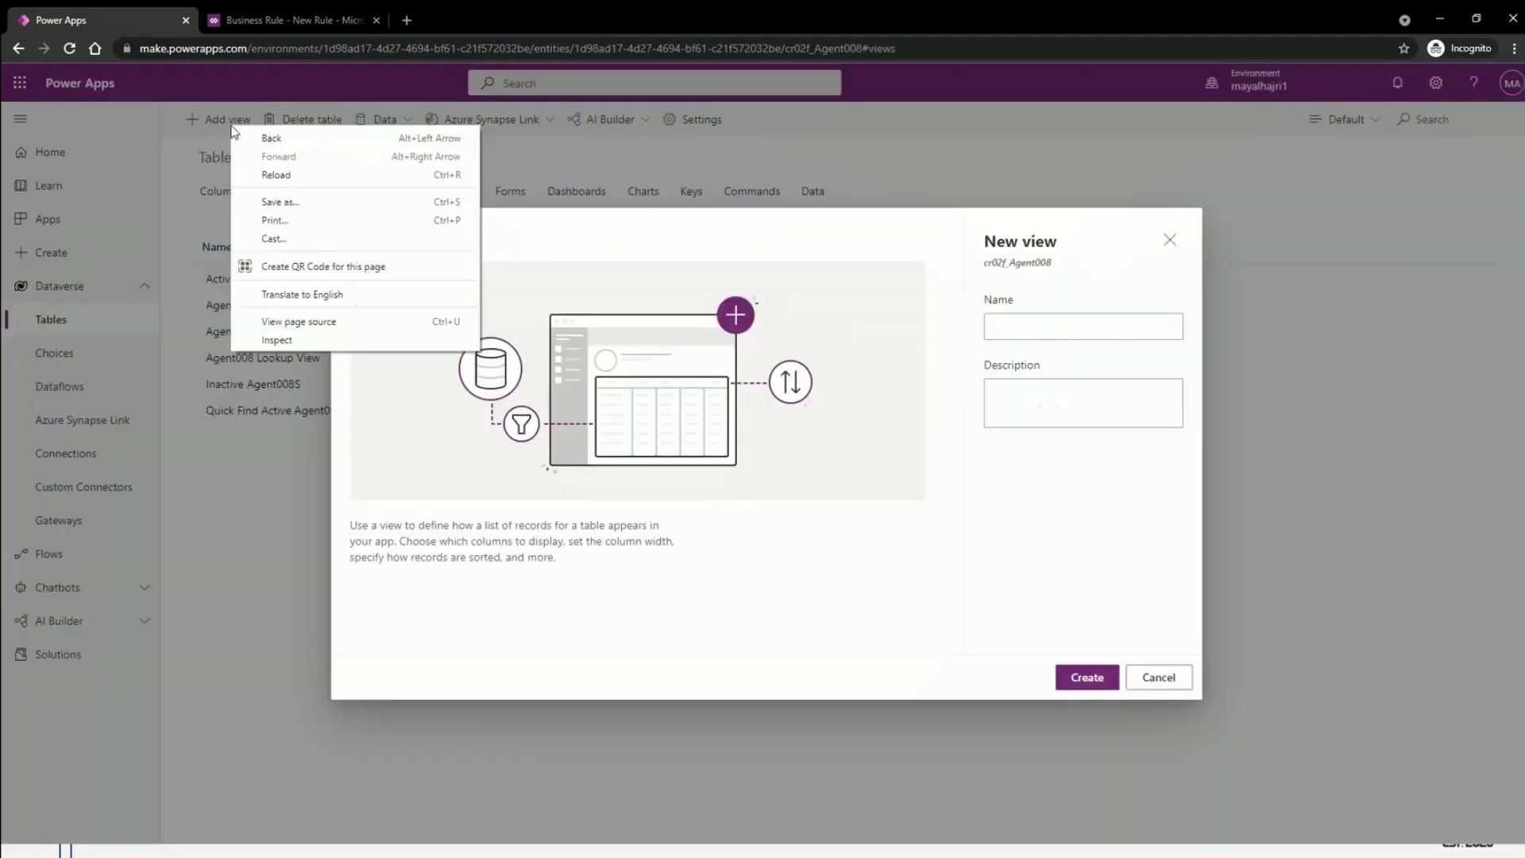
pyautogui.click(942, 429)
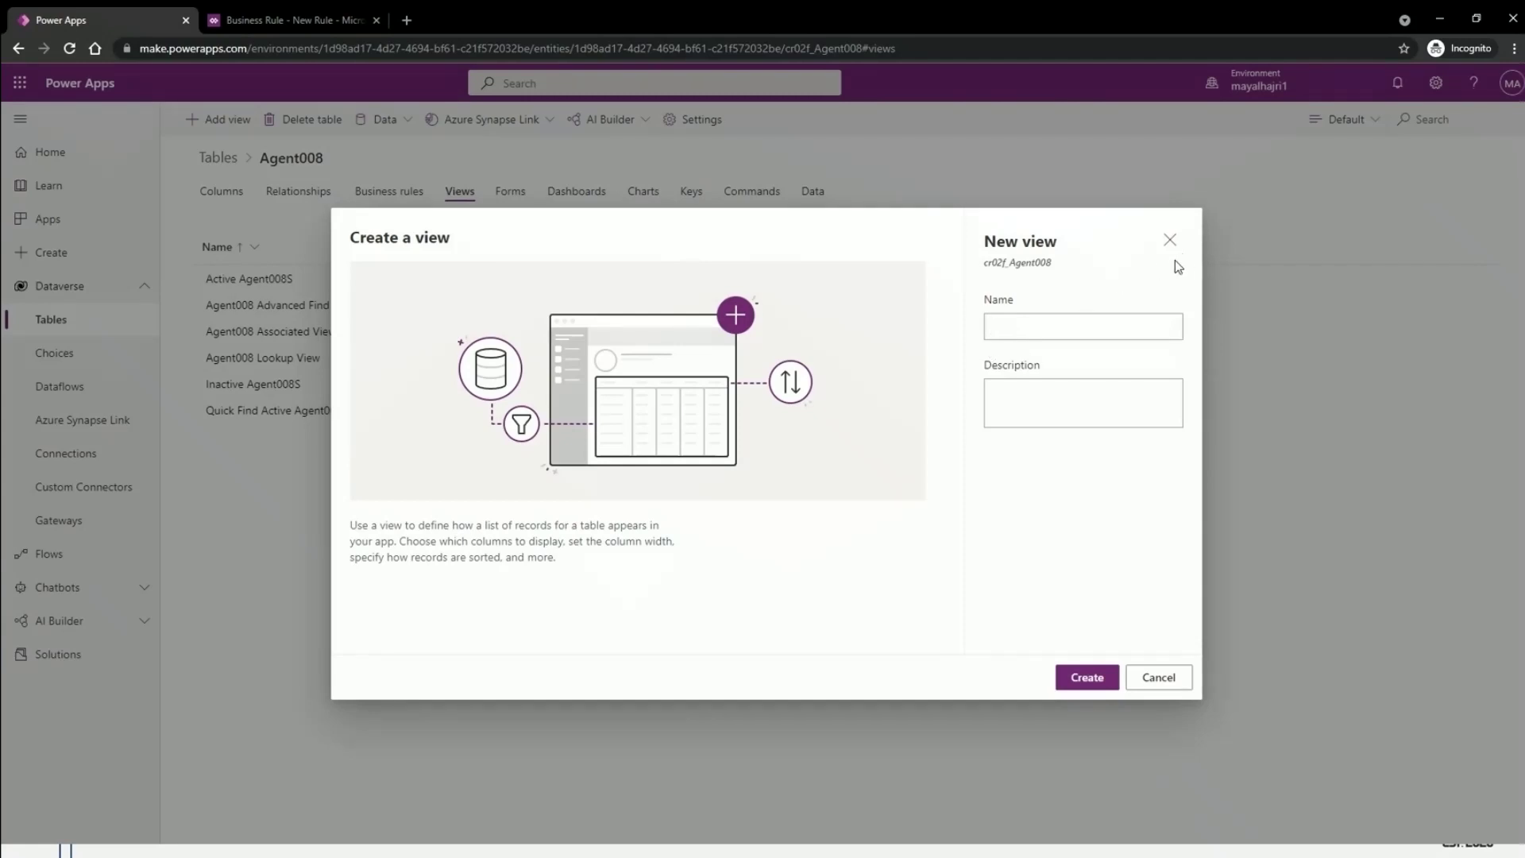
pyautogui.click(1170, 239)
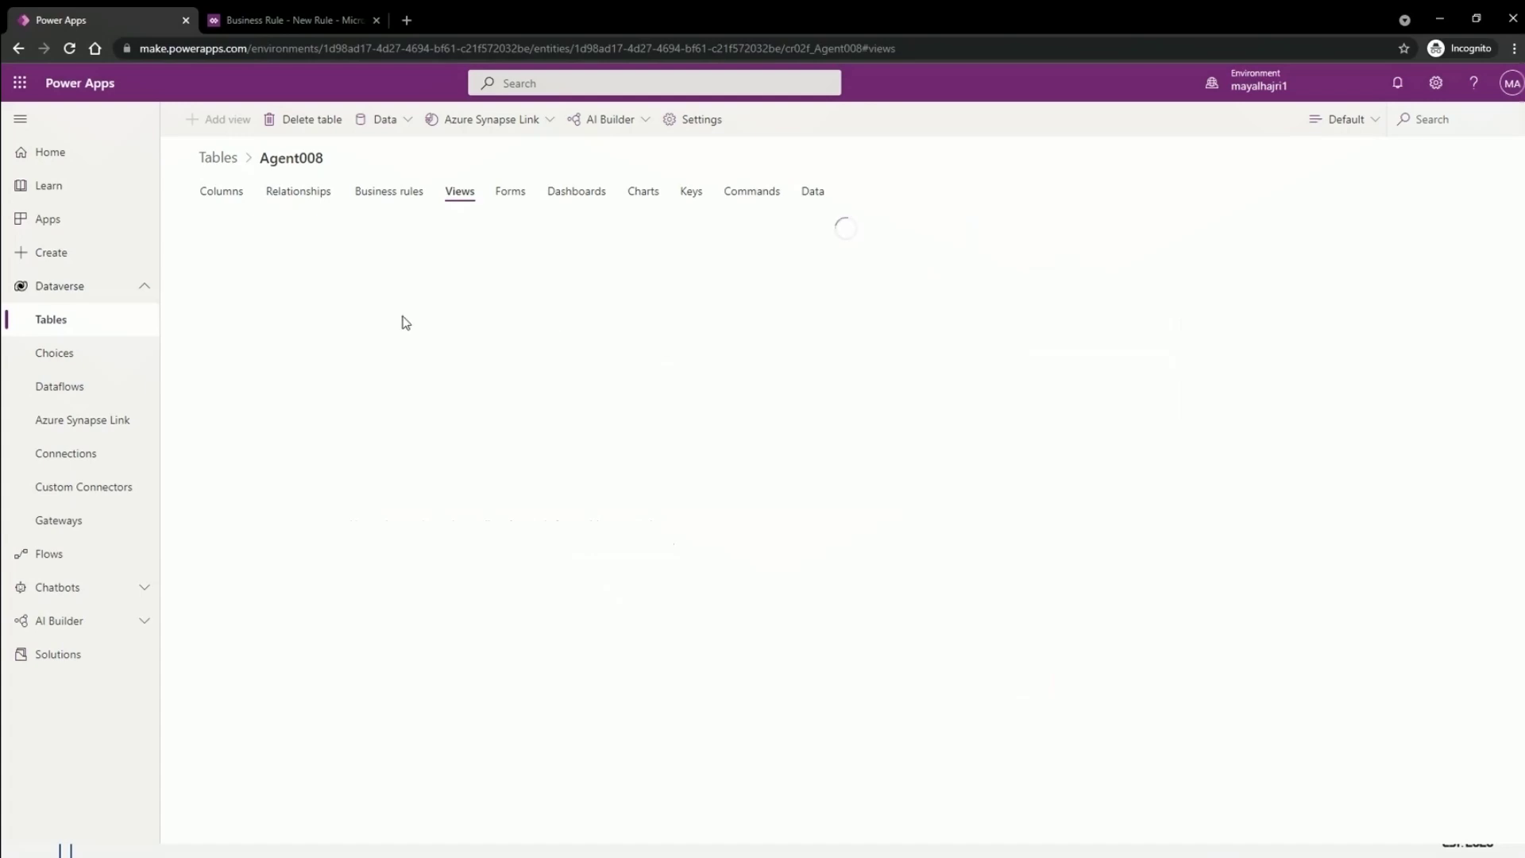
# - Open the Active Agent008S public view and add the Tasks column to it
pyautogui.click(632, 278)
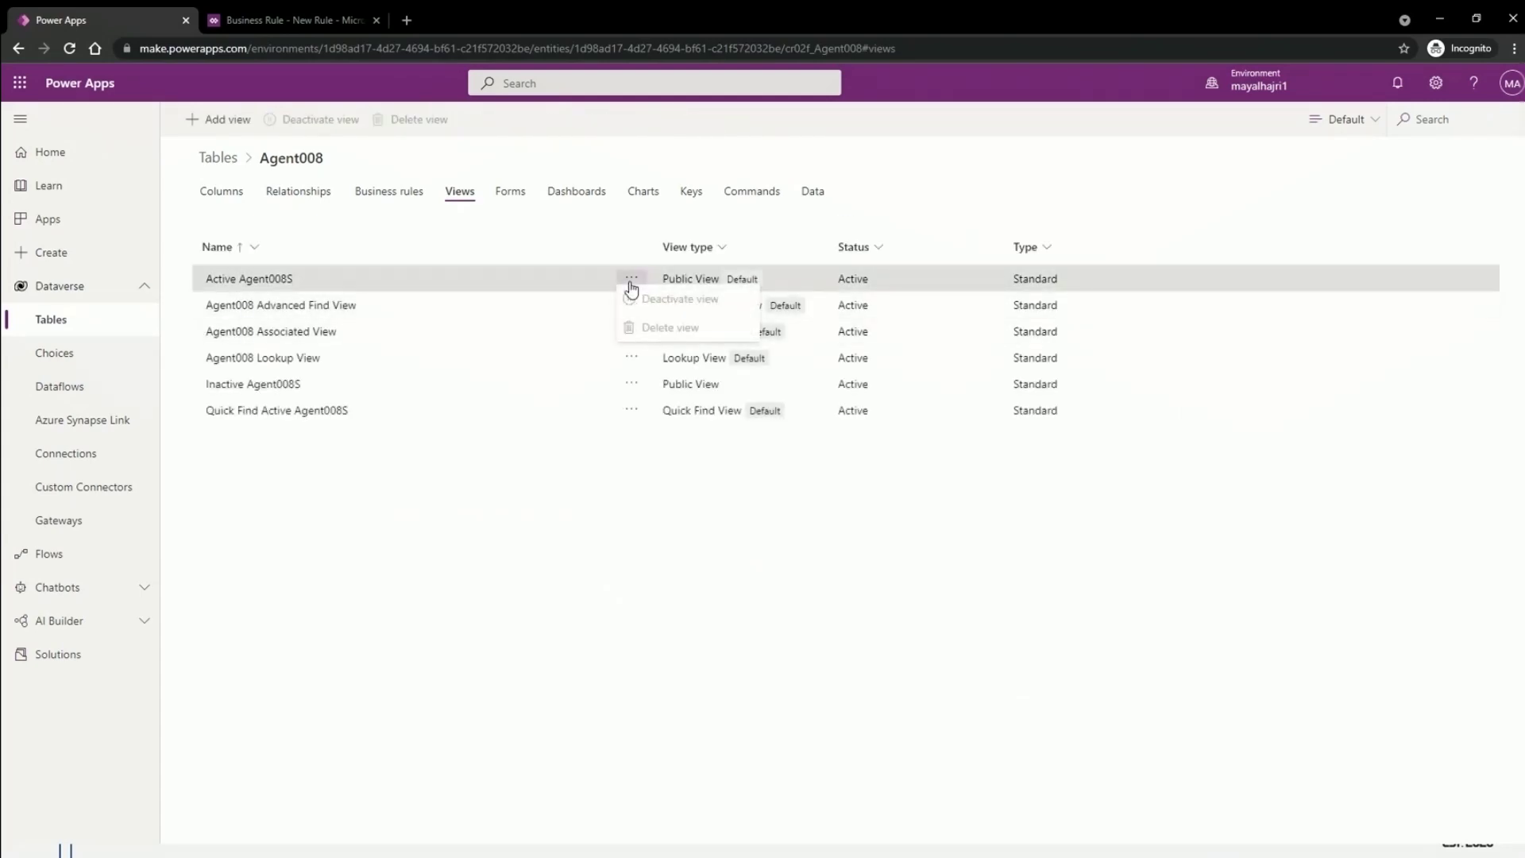
pyautogui.click(580, 326)
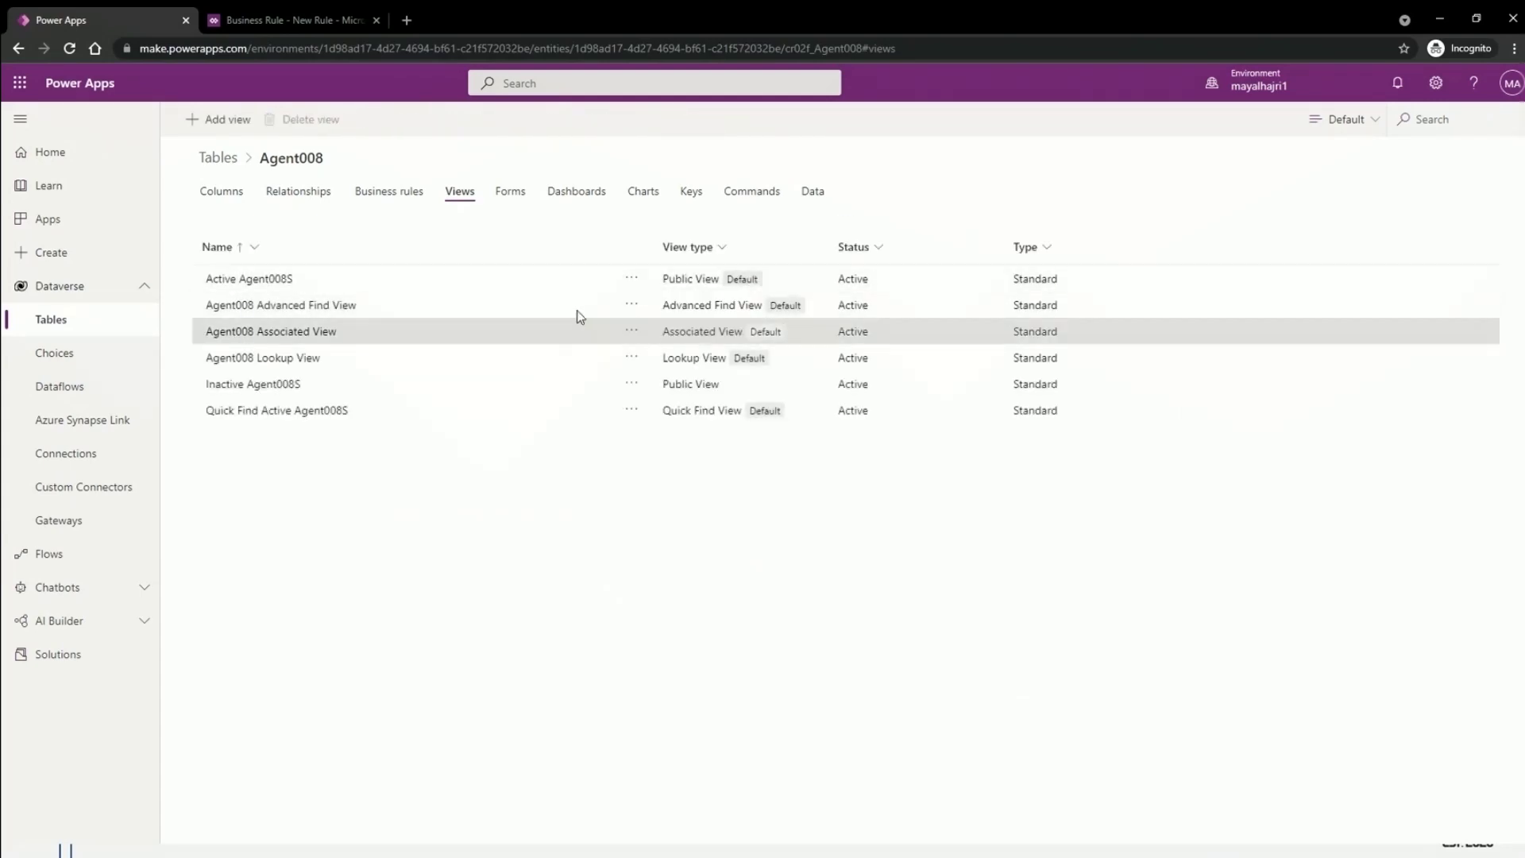
pyautogui.click(275, 283)
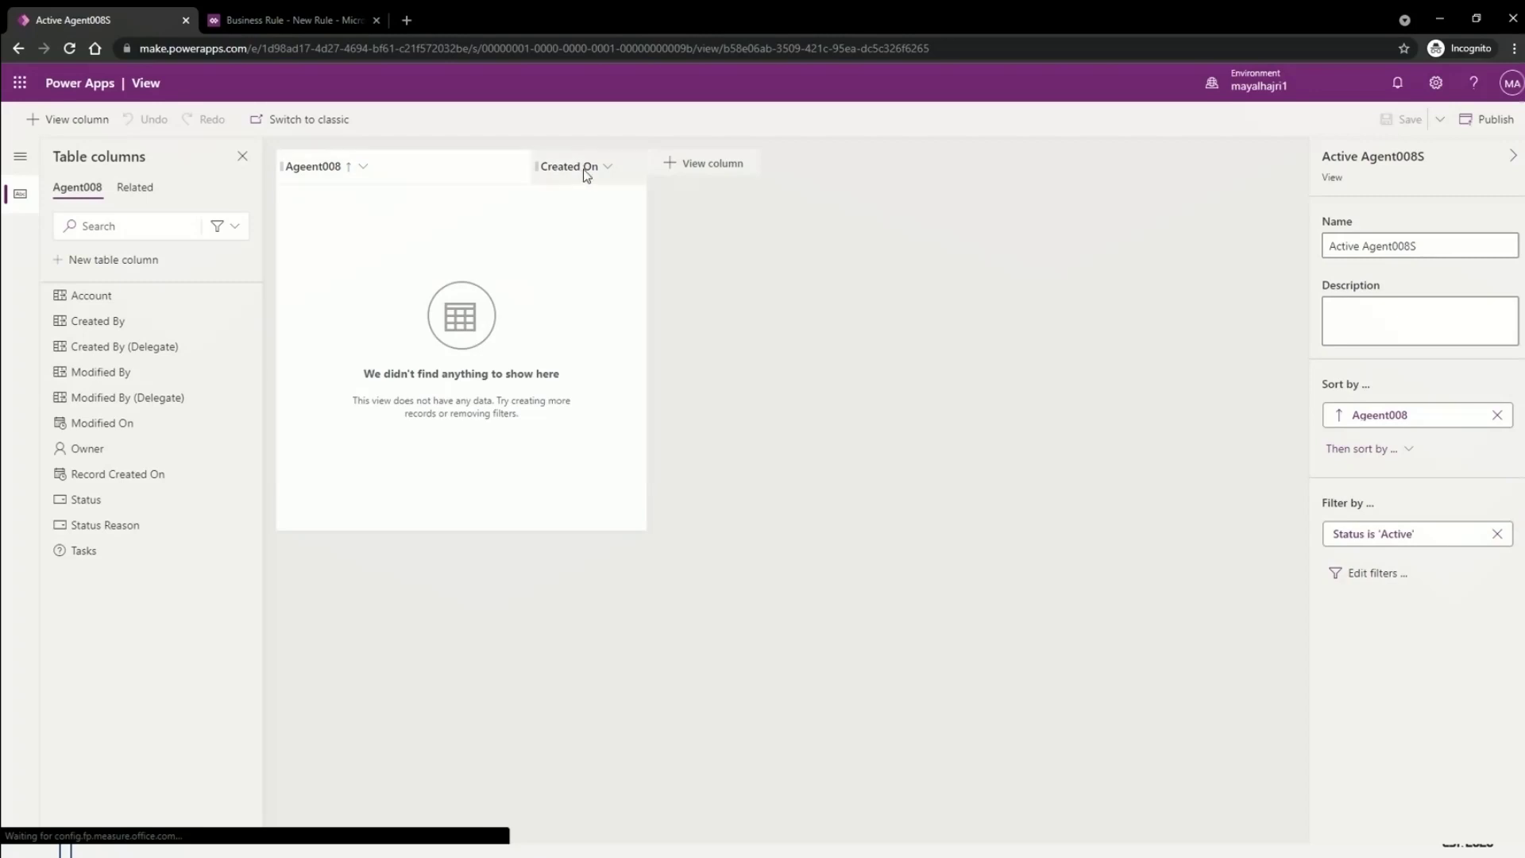
pyautogui.click(681, 176)
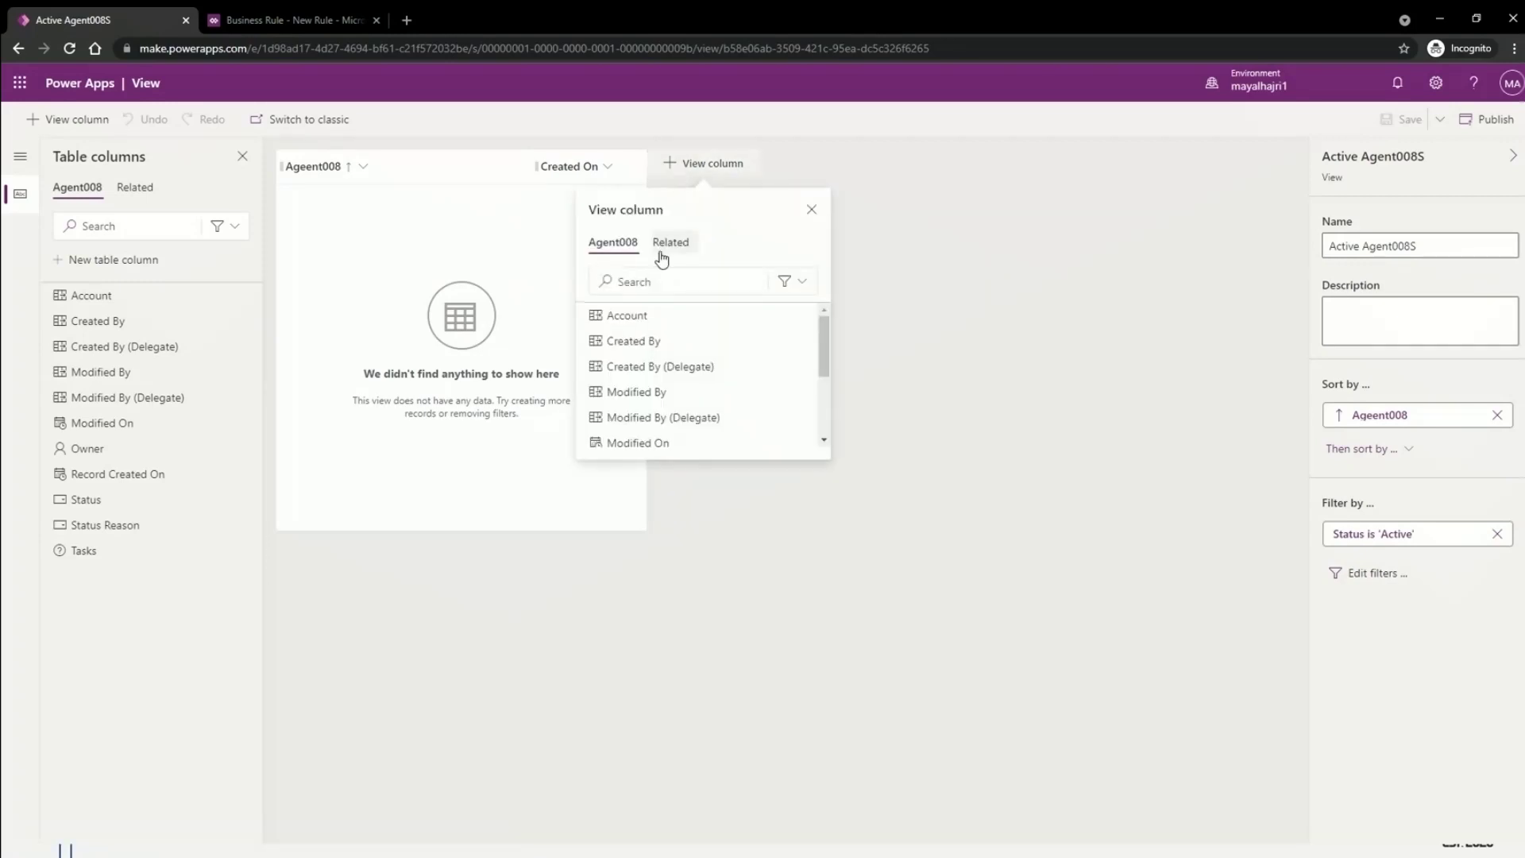
pyautogui.scroll(-3, 664, 384)
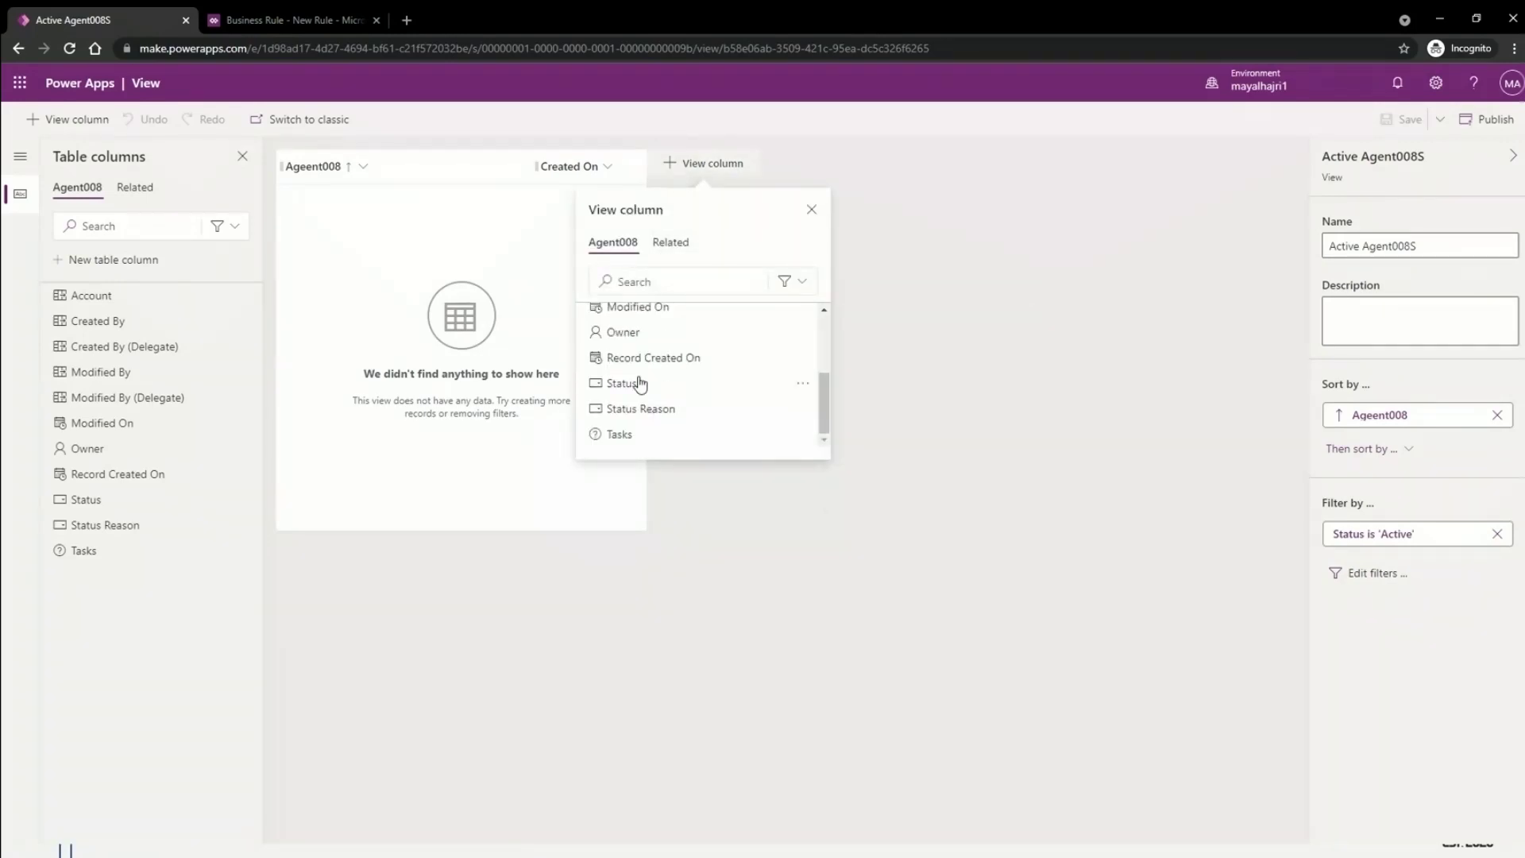
pyautogui.click(619, 434)
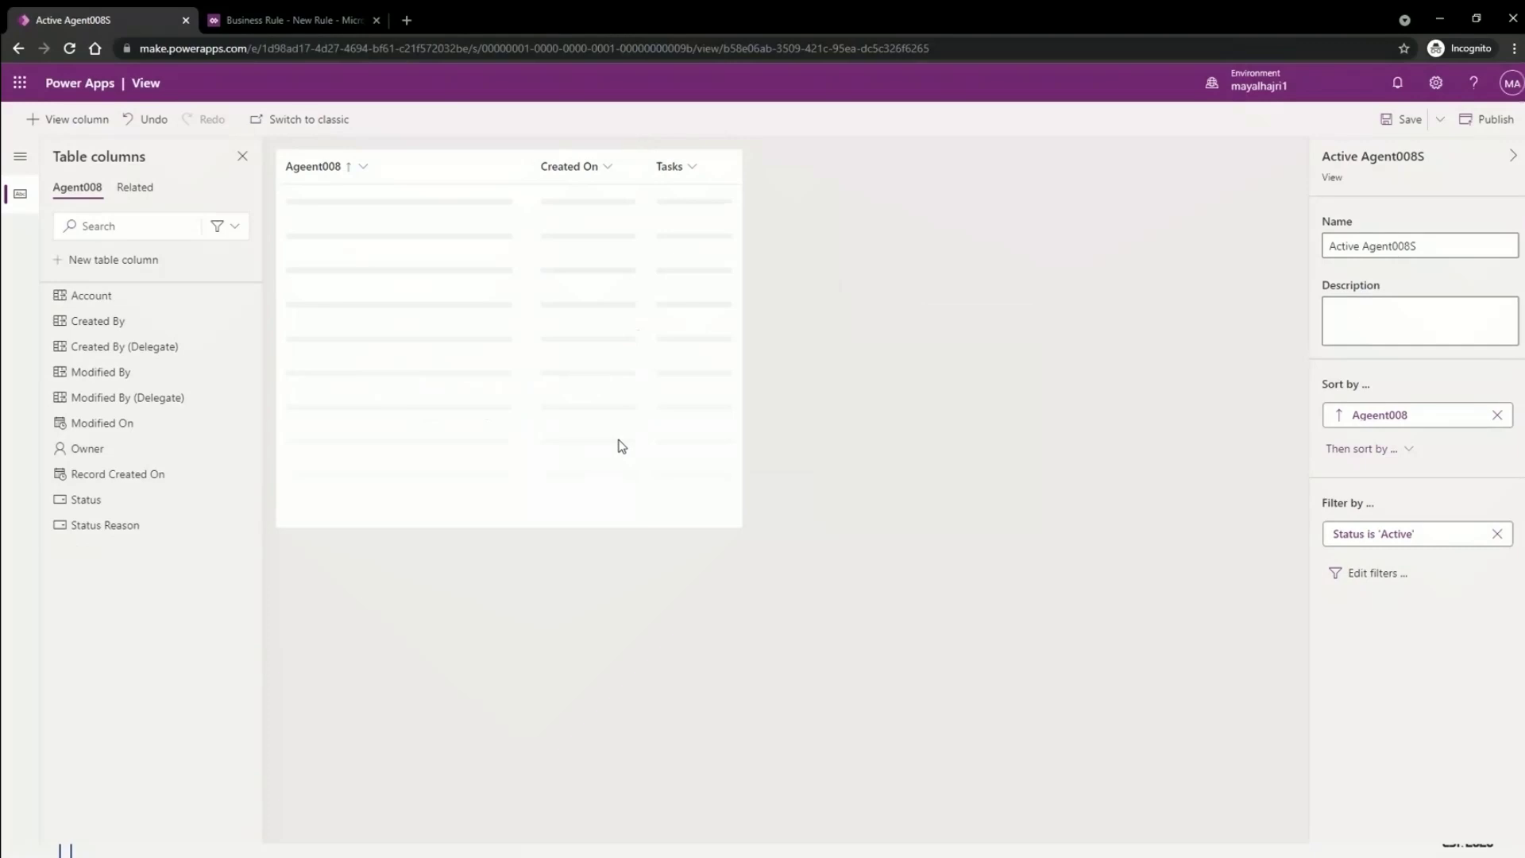
# - Add the Owner column to the Active Agent008S view
pyautogui.click(769, 167)
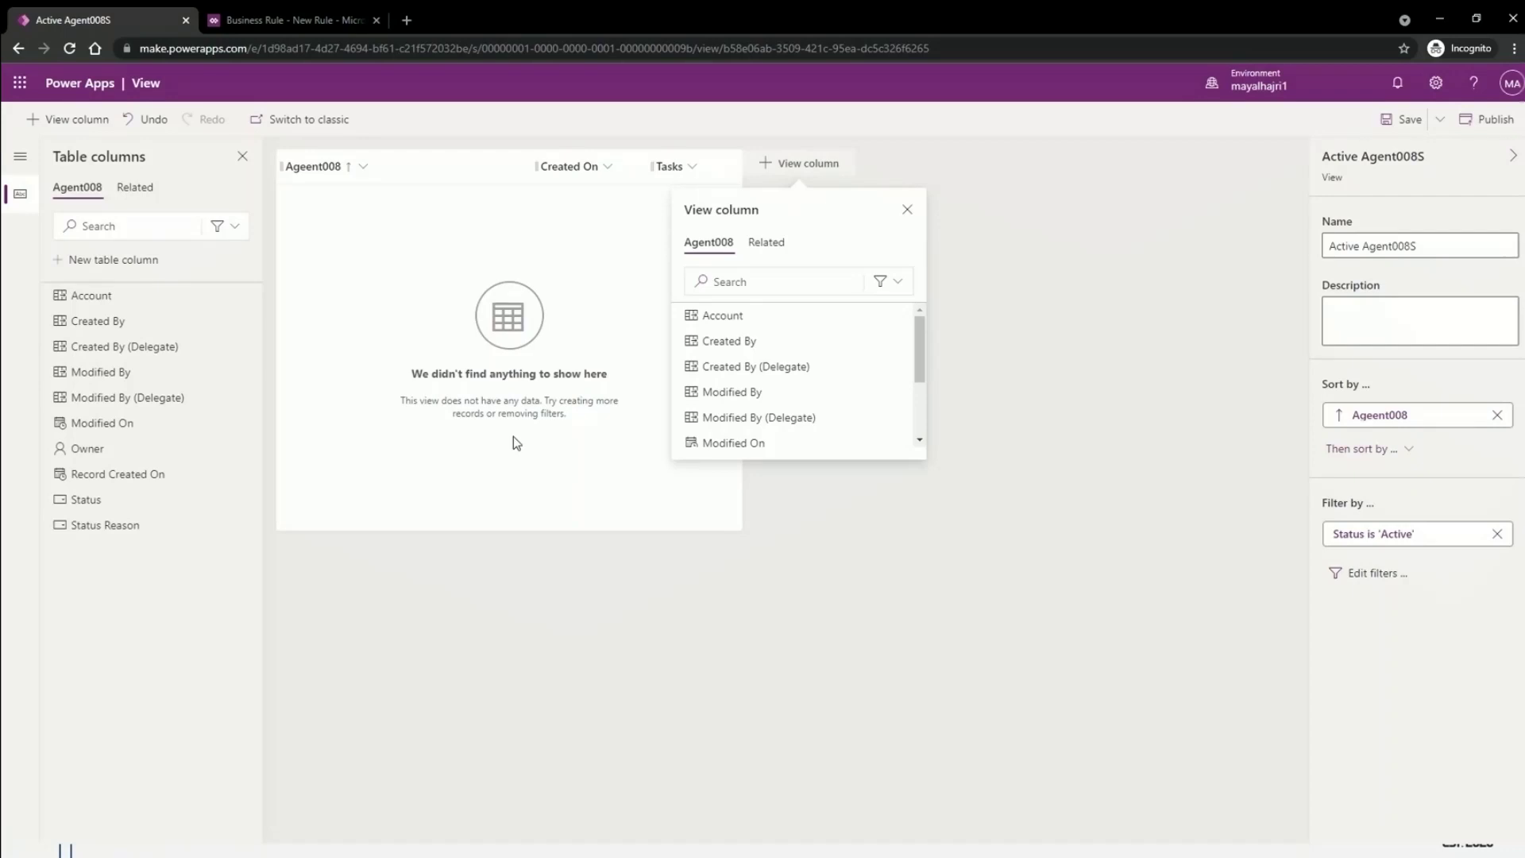
pyautogui.moveTo(193, 348)
pyautogui.moveTo(757, 376)
pyautogui.scroll(-2, 757, 376)
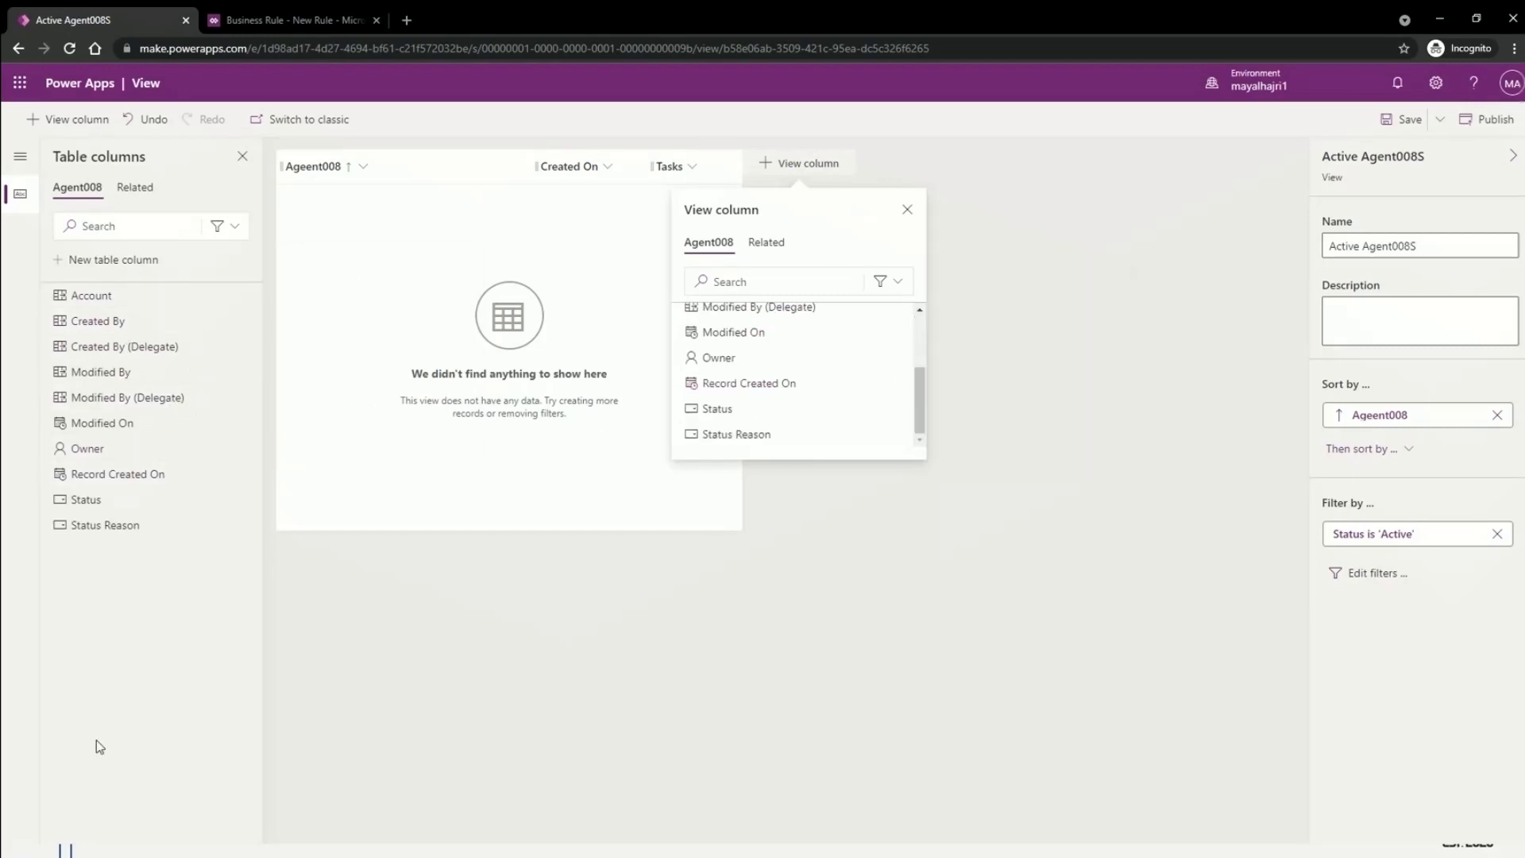
pyautogui.moveTo(117, 430)
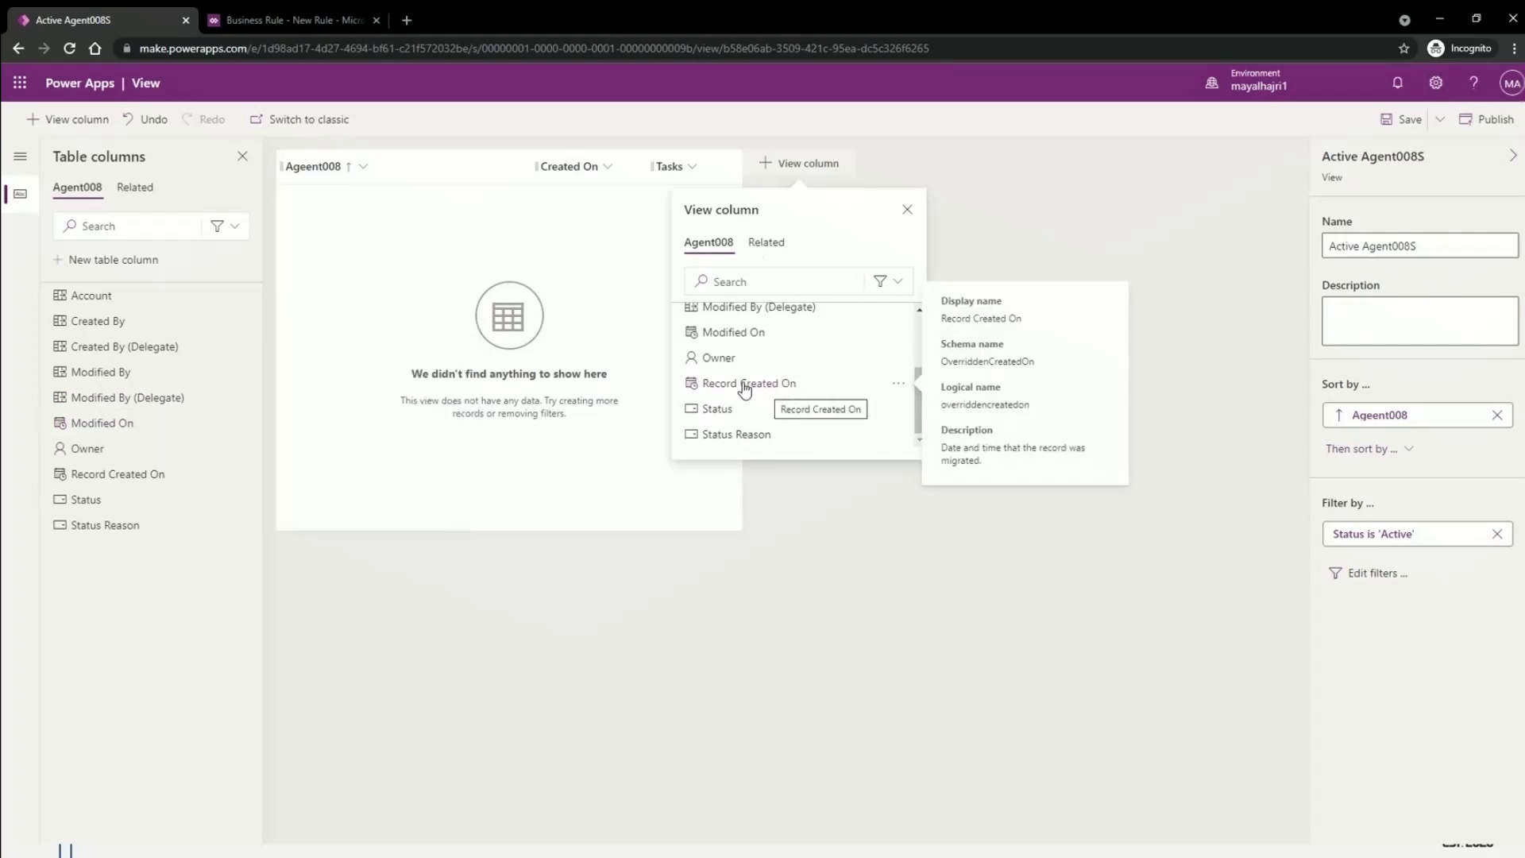
pyautogui.scroll(1, 739, 389)
pyautogui.click(714, 437)
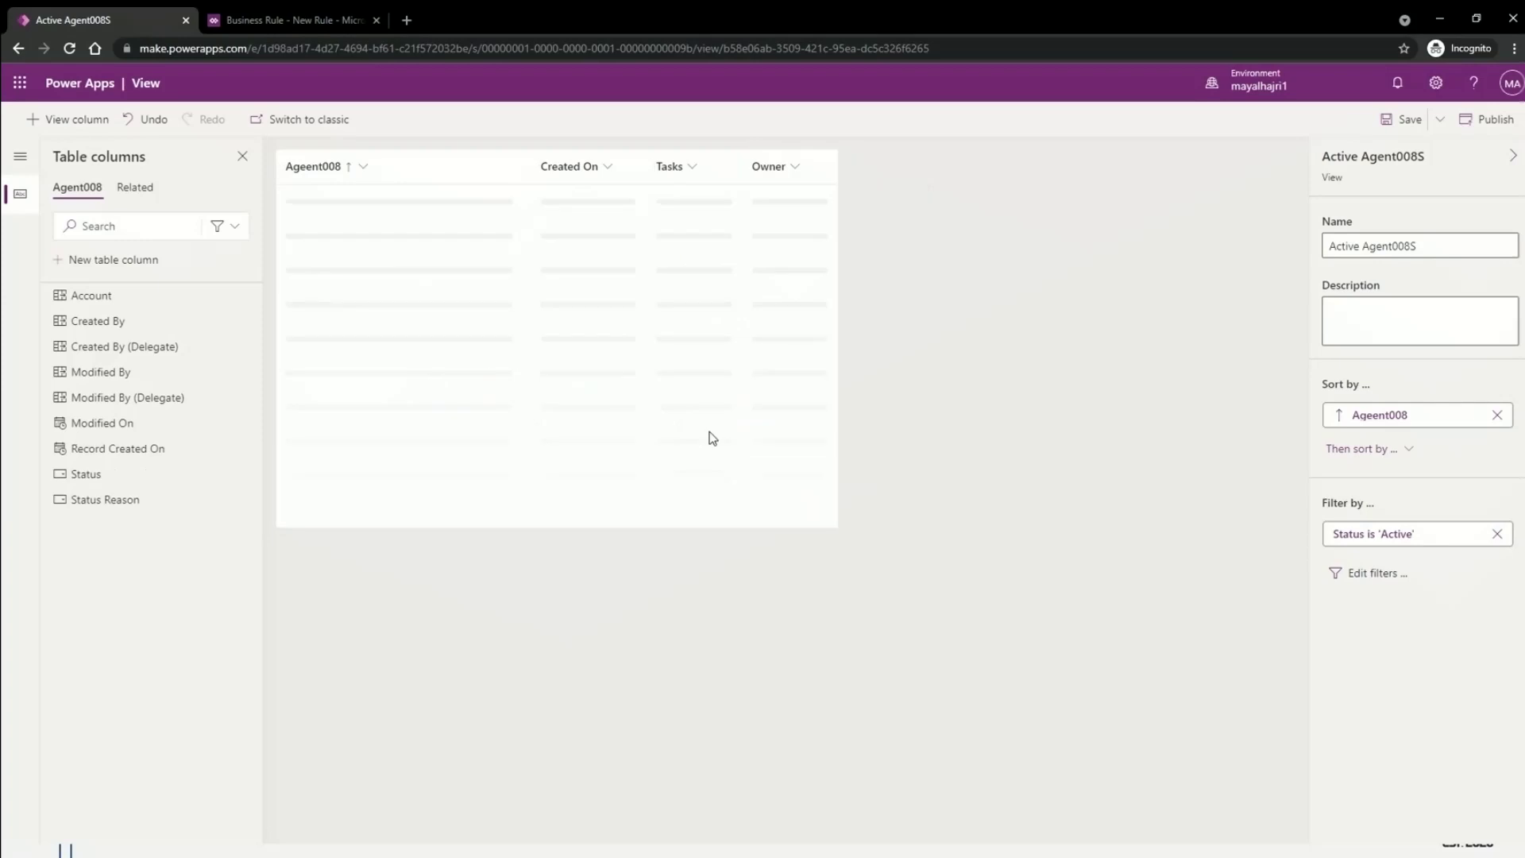
# - Add the Account column to the view and remove its Status is 'Active' filter
pyautogui.click(898, 164)
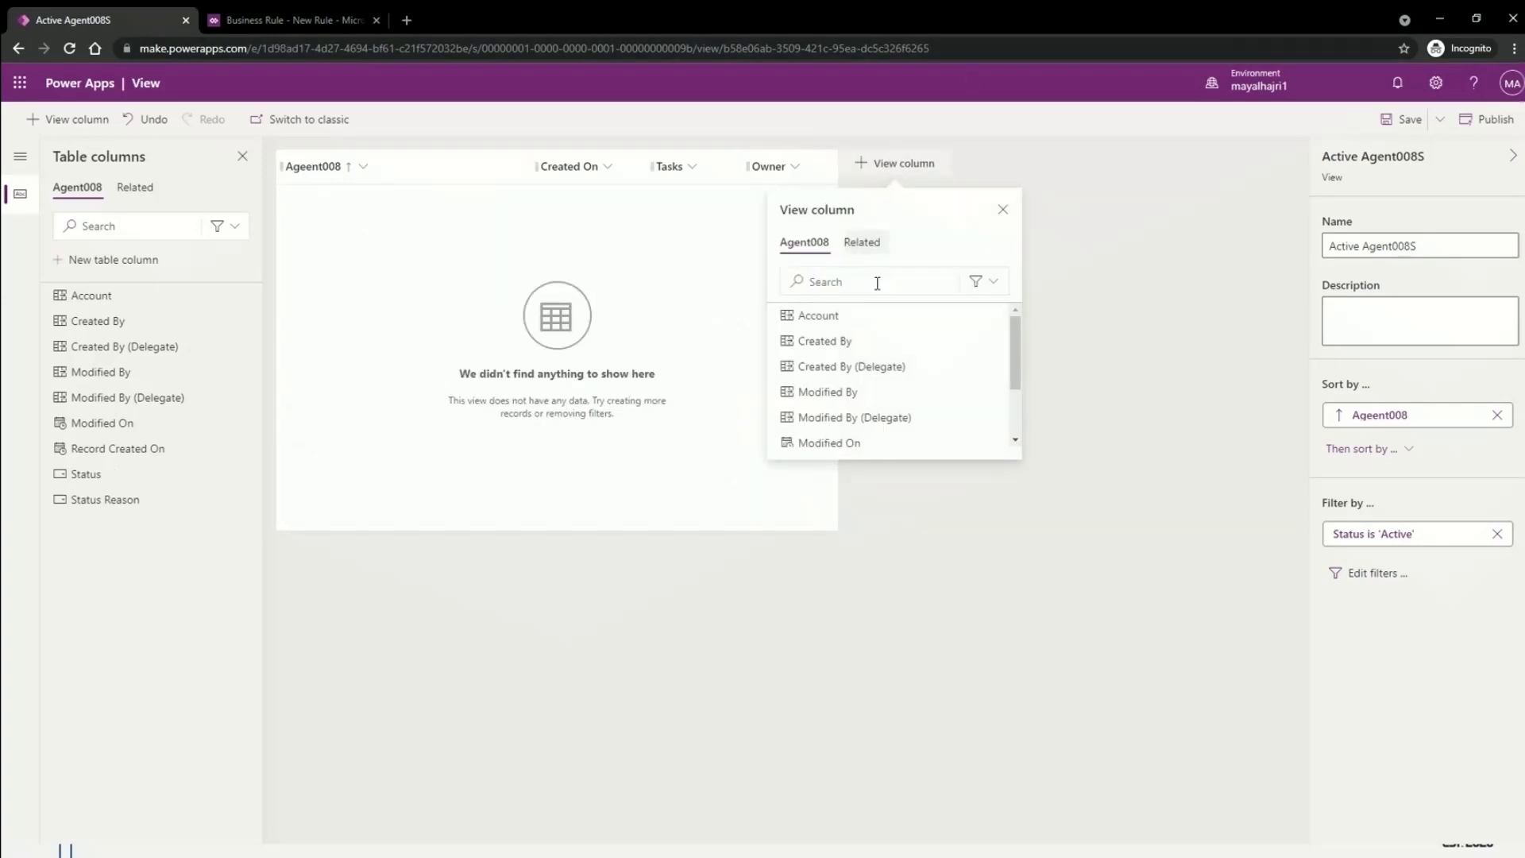
pyautogui.click(824, 315)
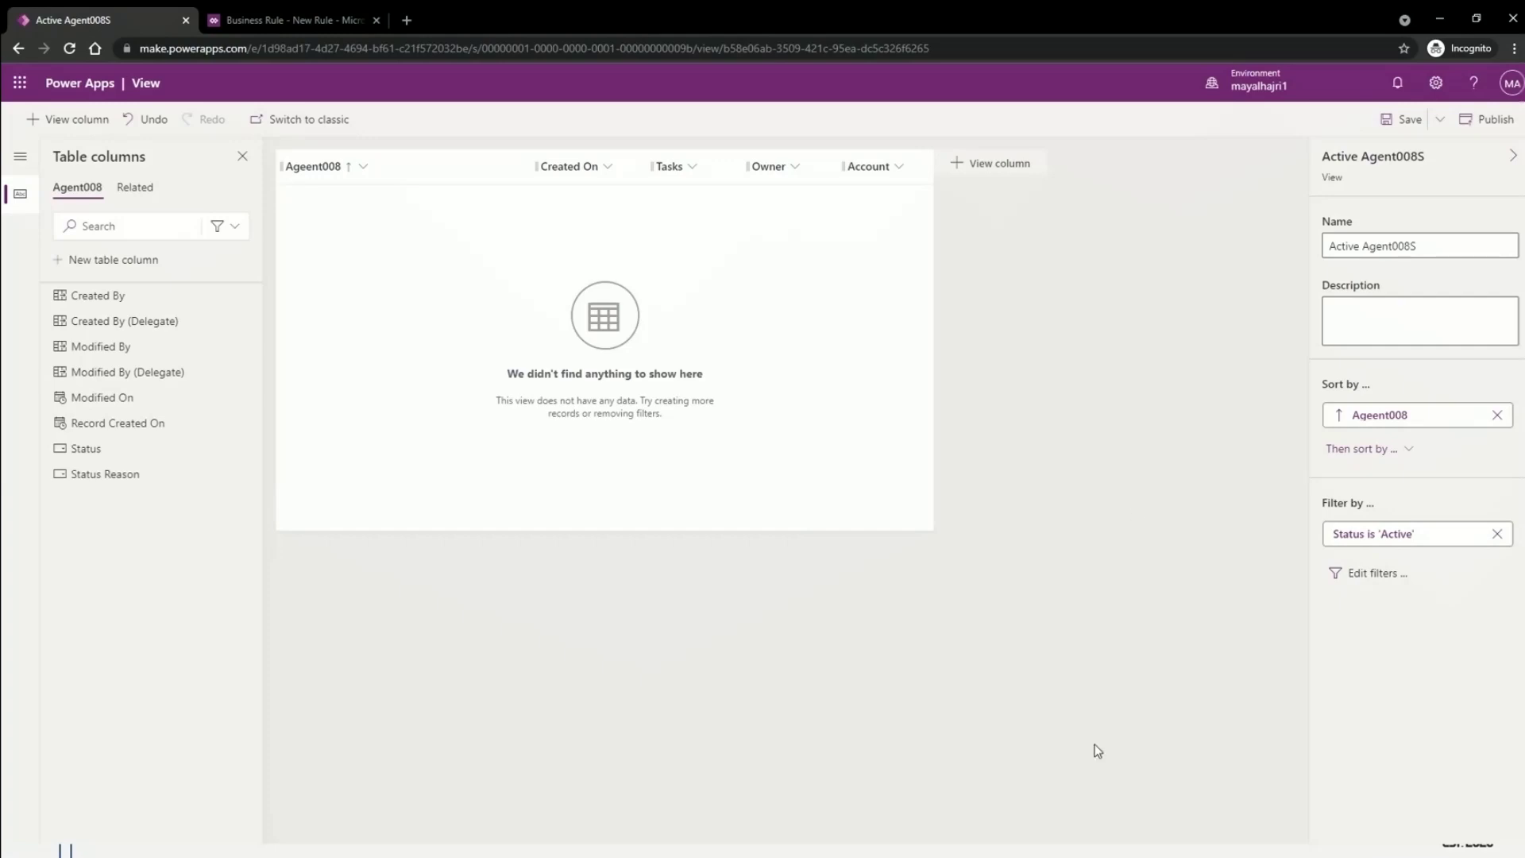
pyautogui.click(1496, 535)
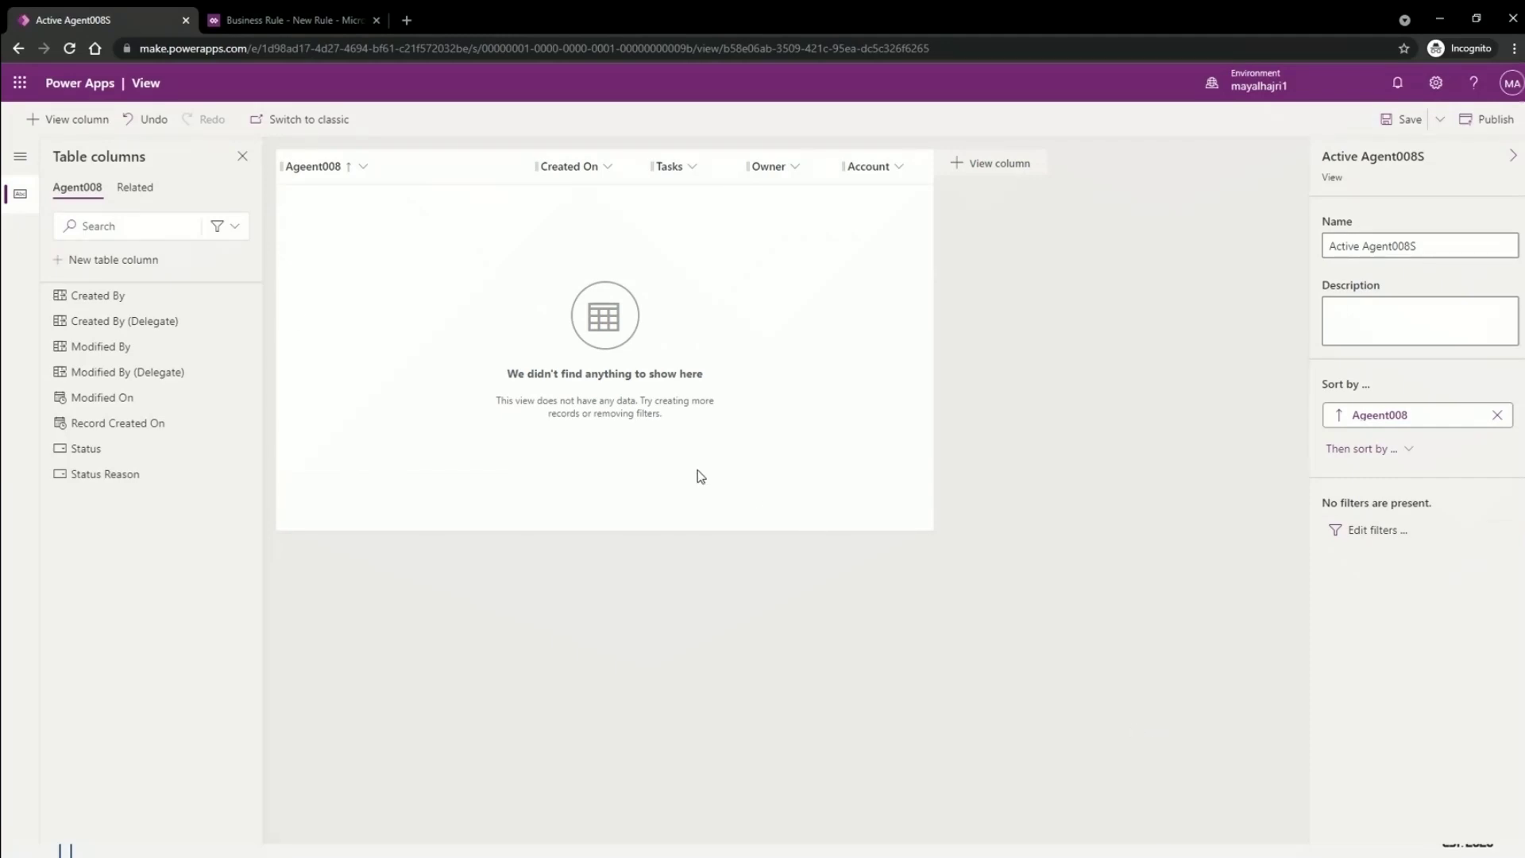
# - Open the Active Agent008S view in the classic editor and compare it with the modern view designer
pyautogui.click(305, 131)
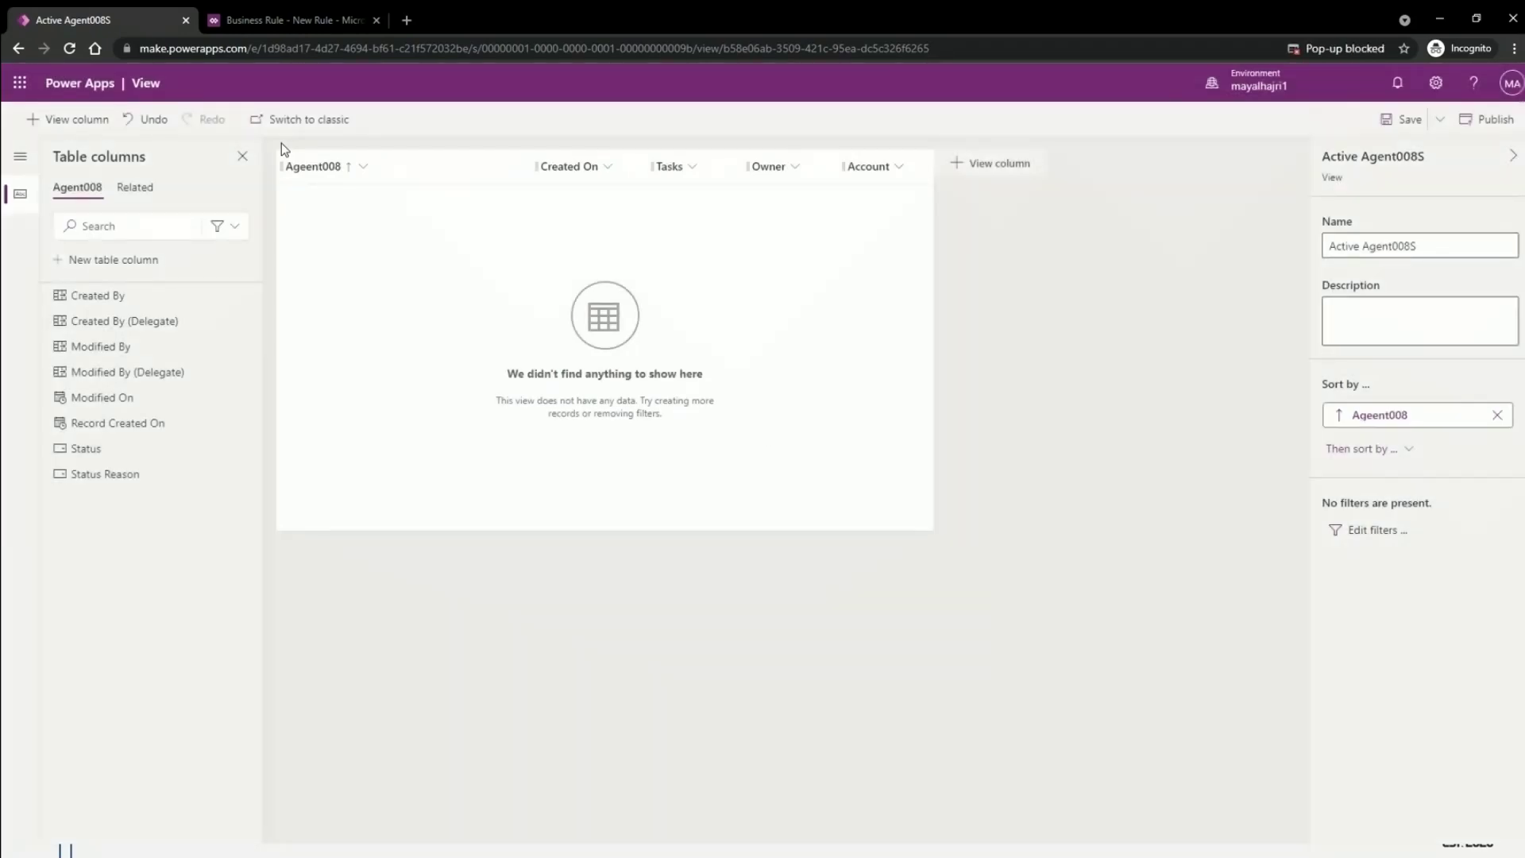
pyautogui.click(342, 120)
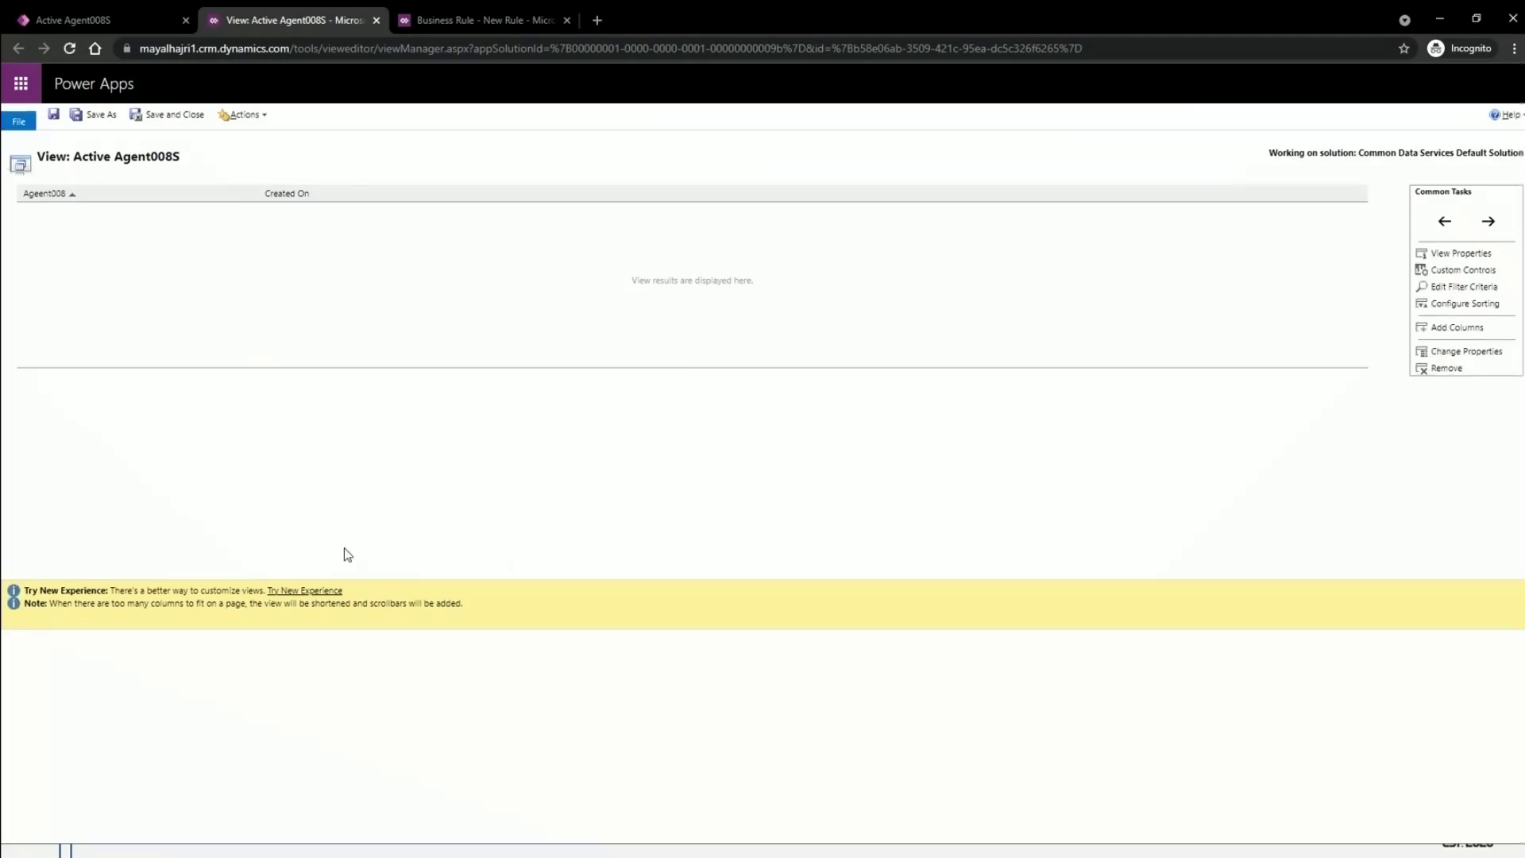
pyautogui.click(119, 18)
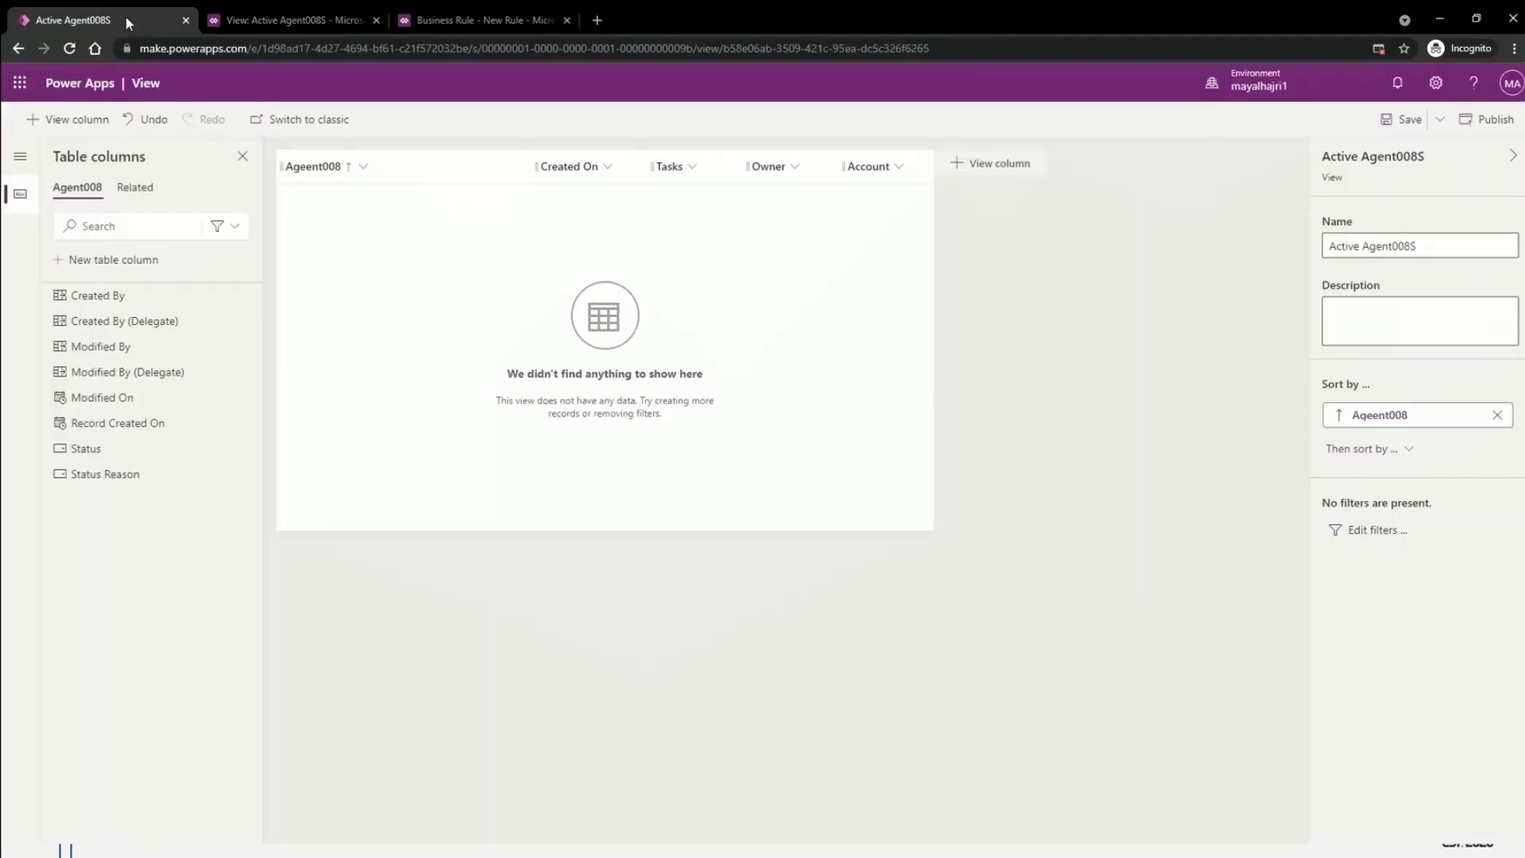
pyautogui.click(235, 23)
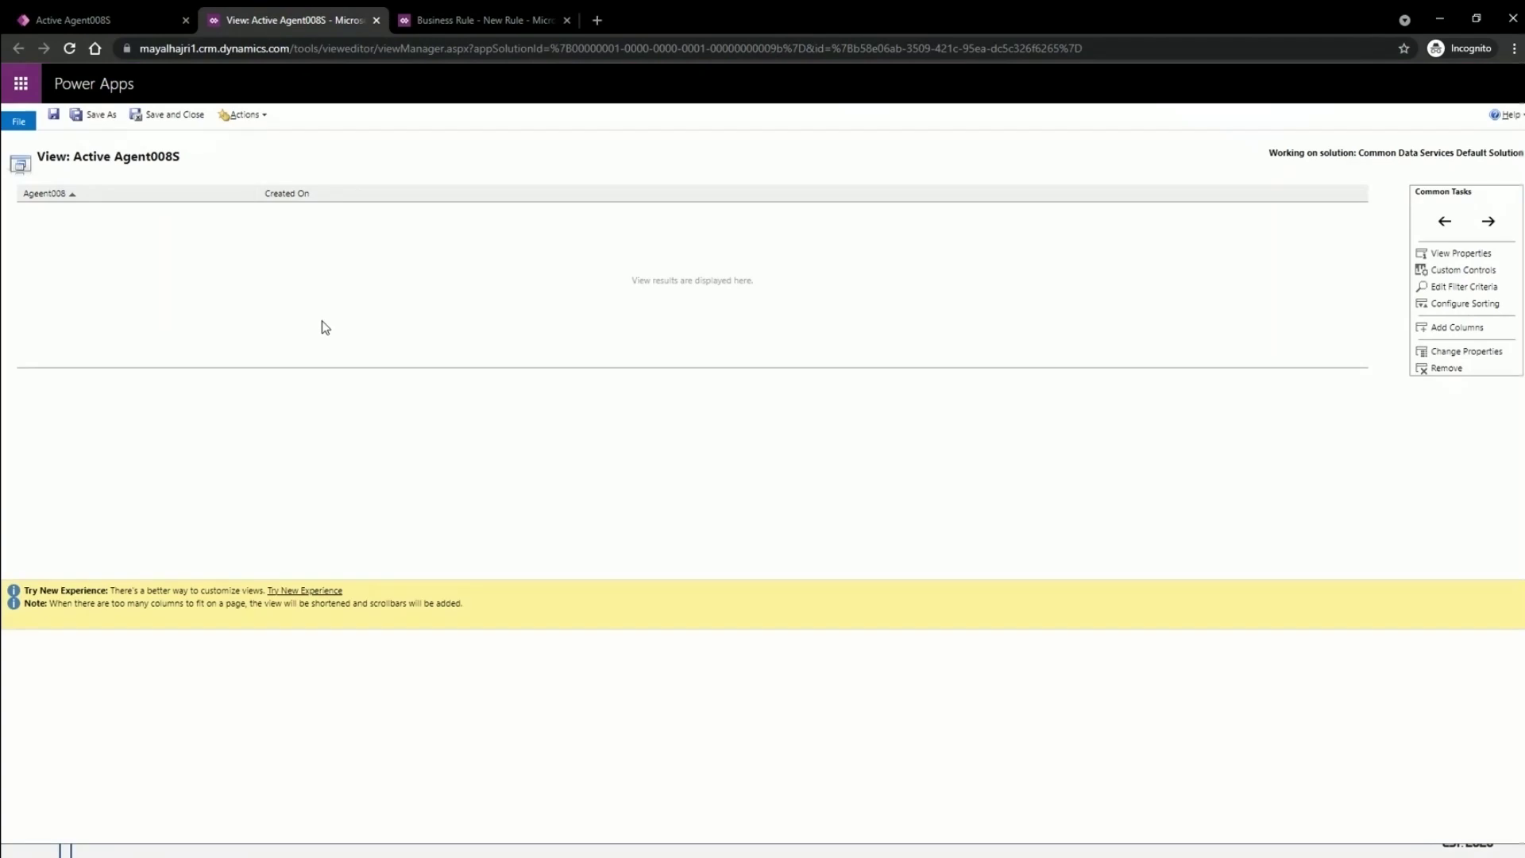
# - Return to the modern view designer, then save and publish the Active Agent008S view
pyautogui.click(100, 19)
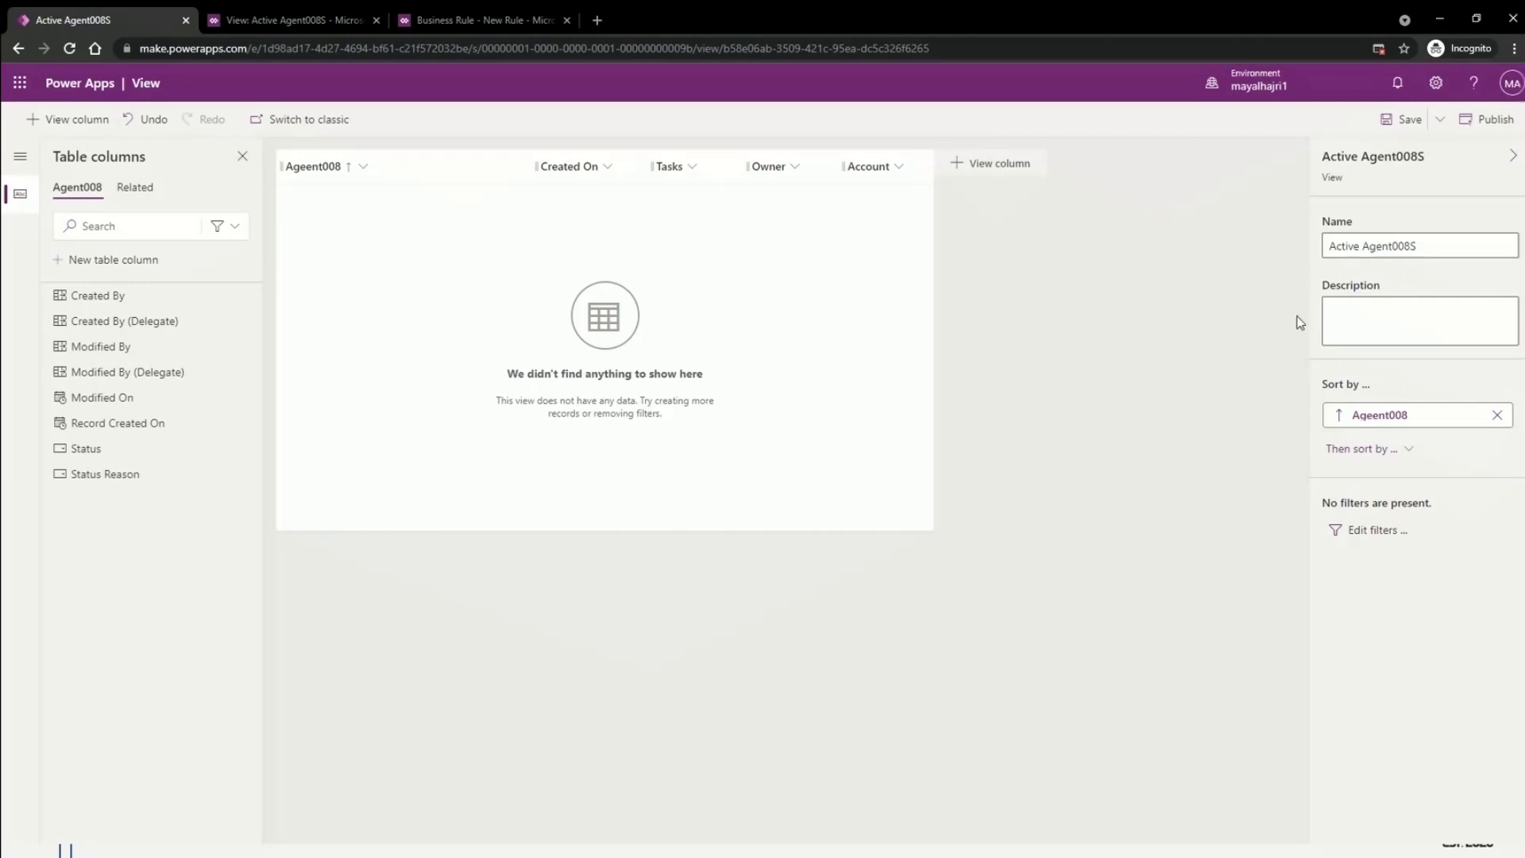
pyautogui.click(1399, 121)
pyautogui.click(1467, 127)
# - Open Office 365 in a separate browser tab and return to the Active Agent008S view
pyautogui.click(27, 92)
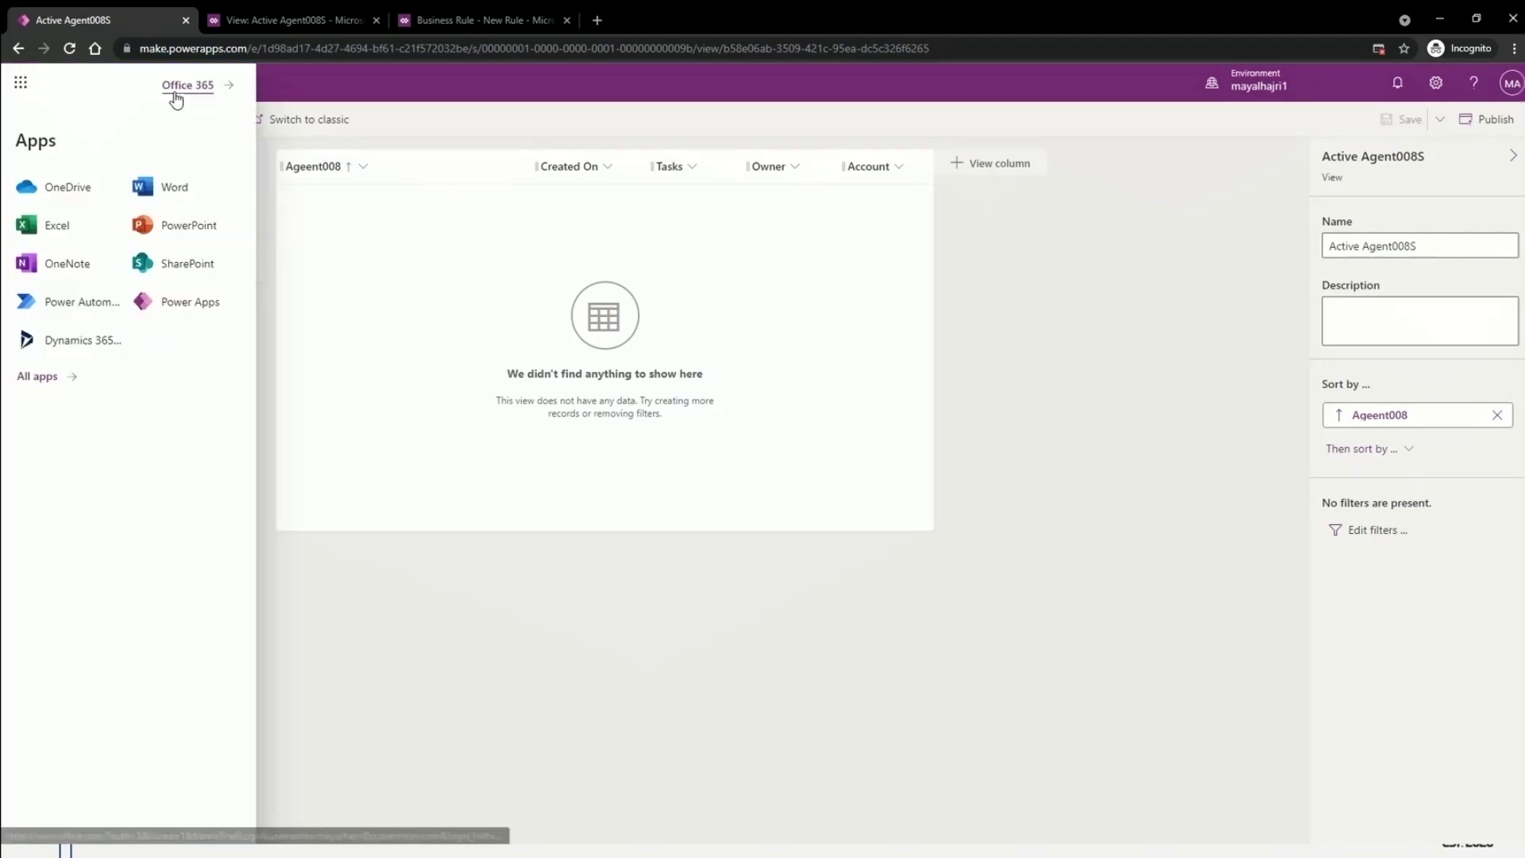
pyautogui.click(193, 85)
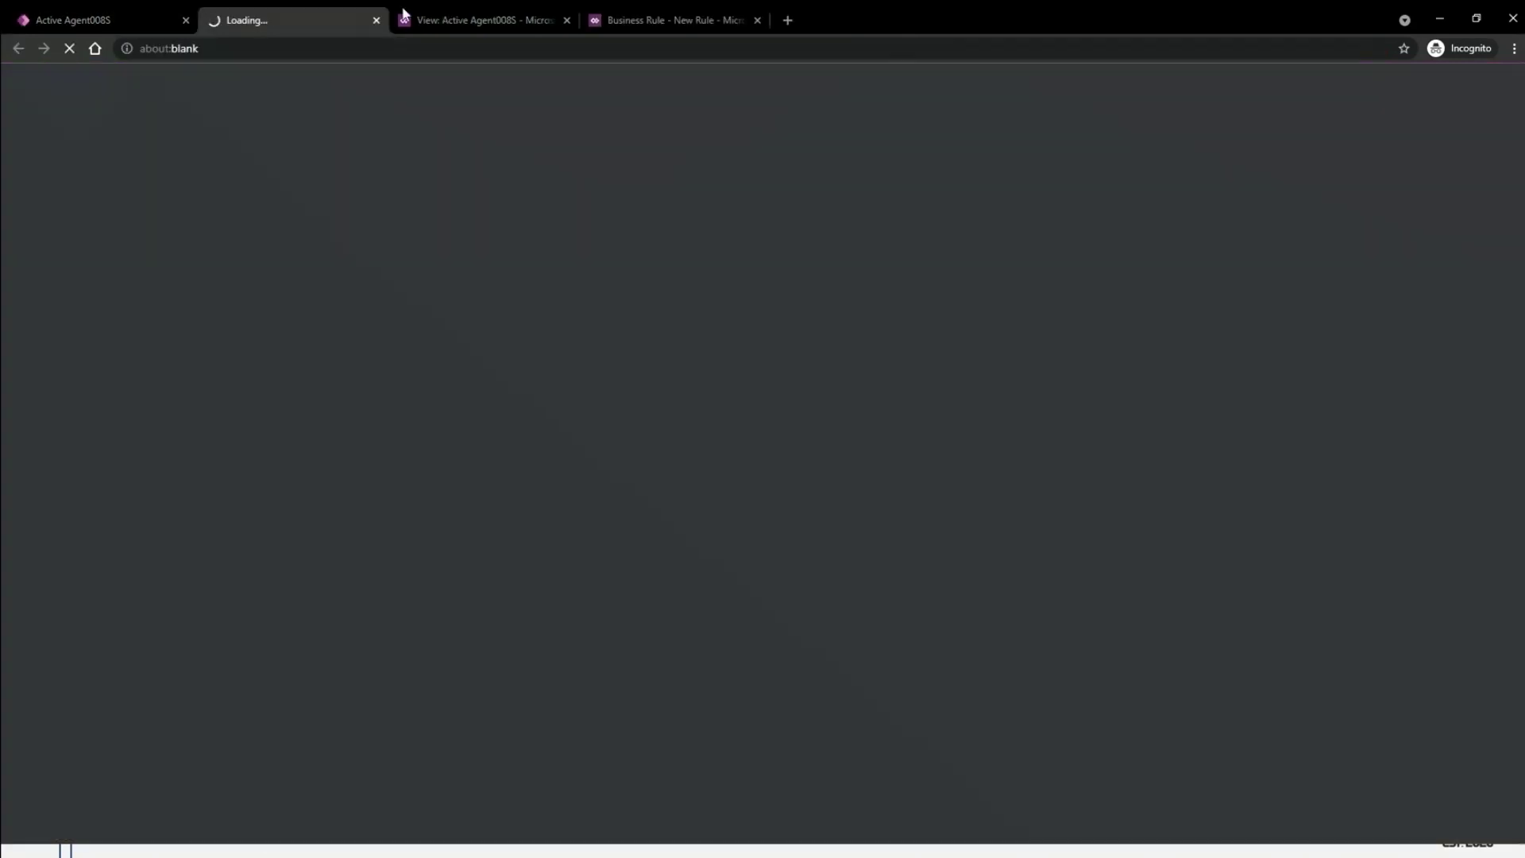
pyautogui.click(51, 26)
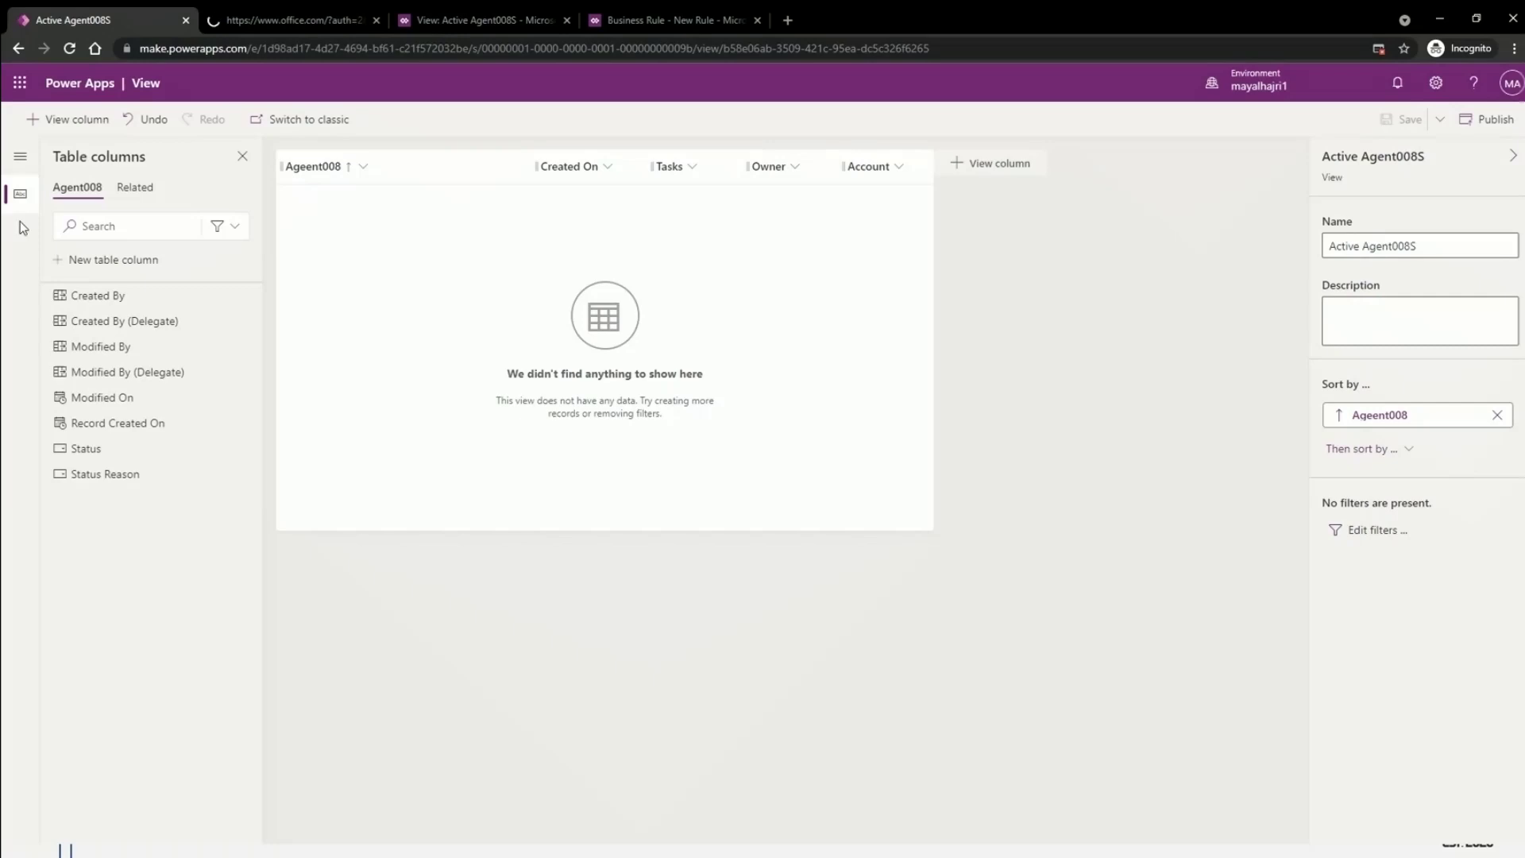
# - Close the classic view editor and the unsaved business rule, and hide the view's list of table columns
pyautogui.click(21, 159)
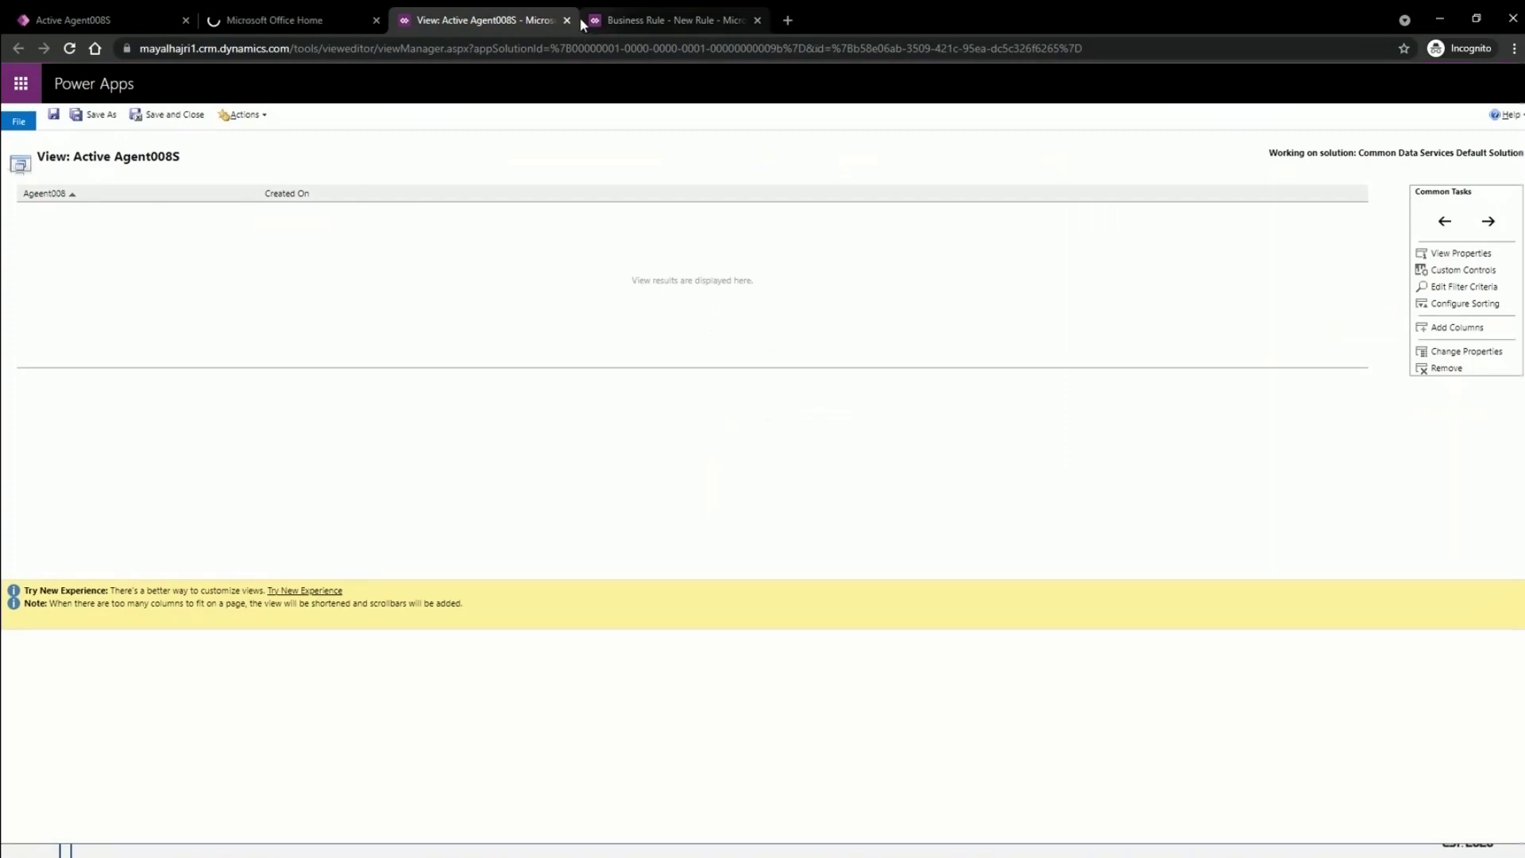
pyautogui.click(566, 20)
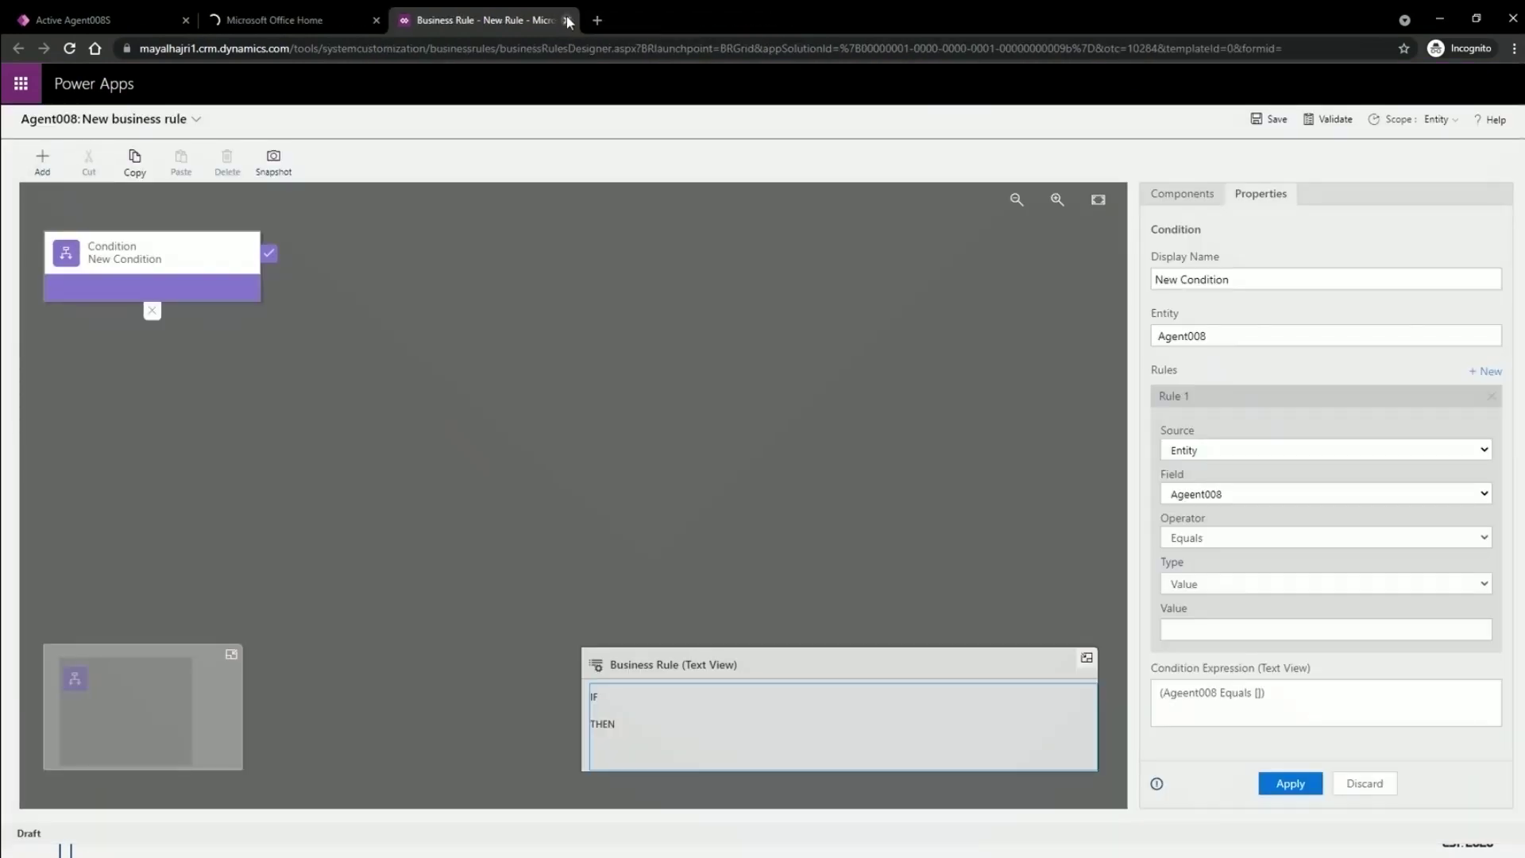
pyautogui.click(567, 20)
pyautogui.click(122, 20)
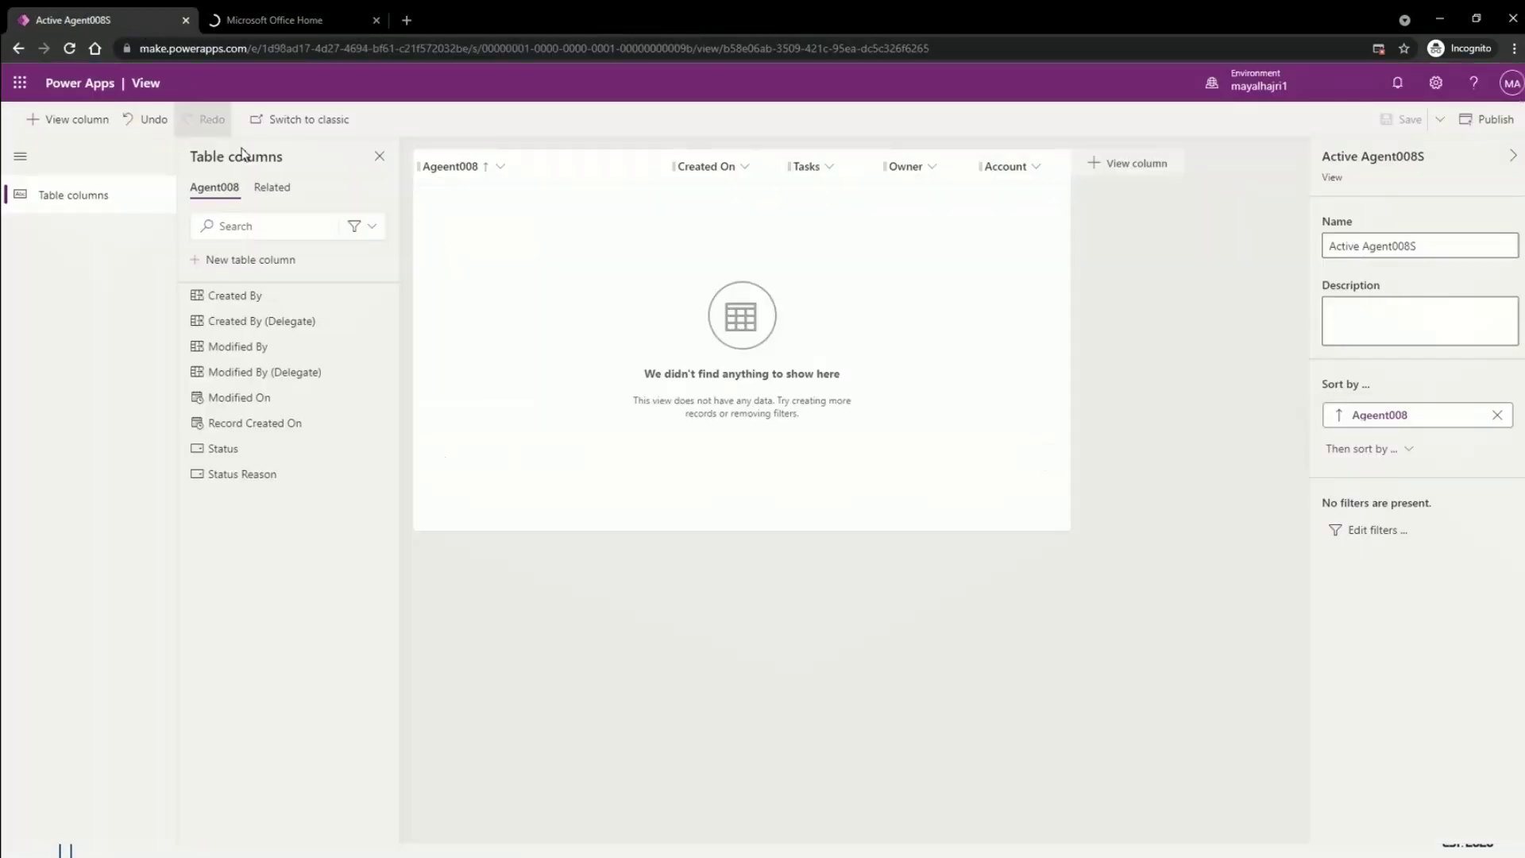
pyautogui.click(380, 158)
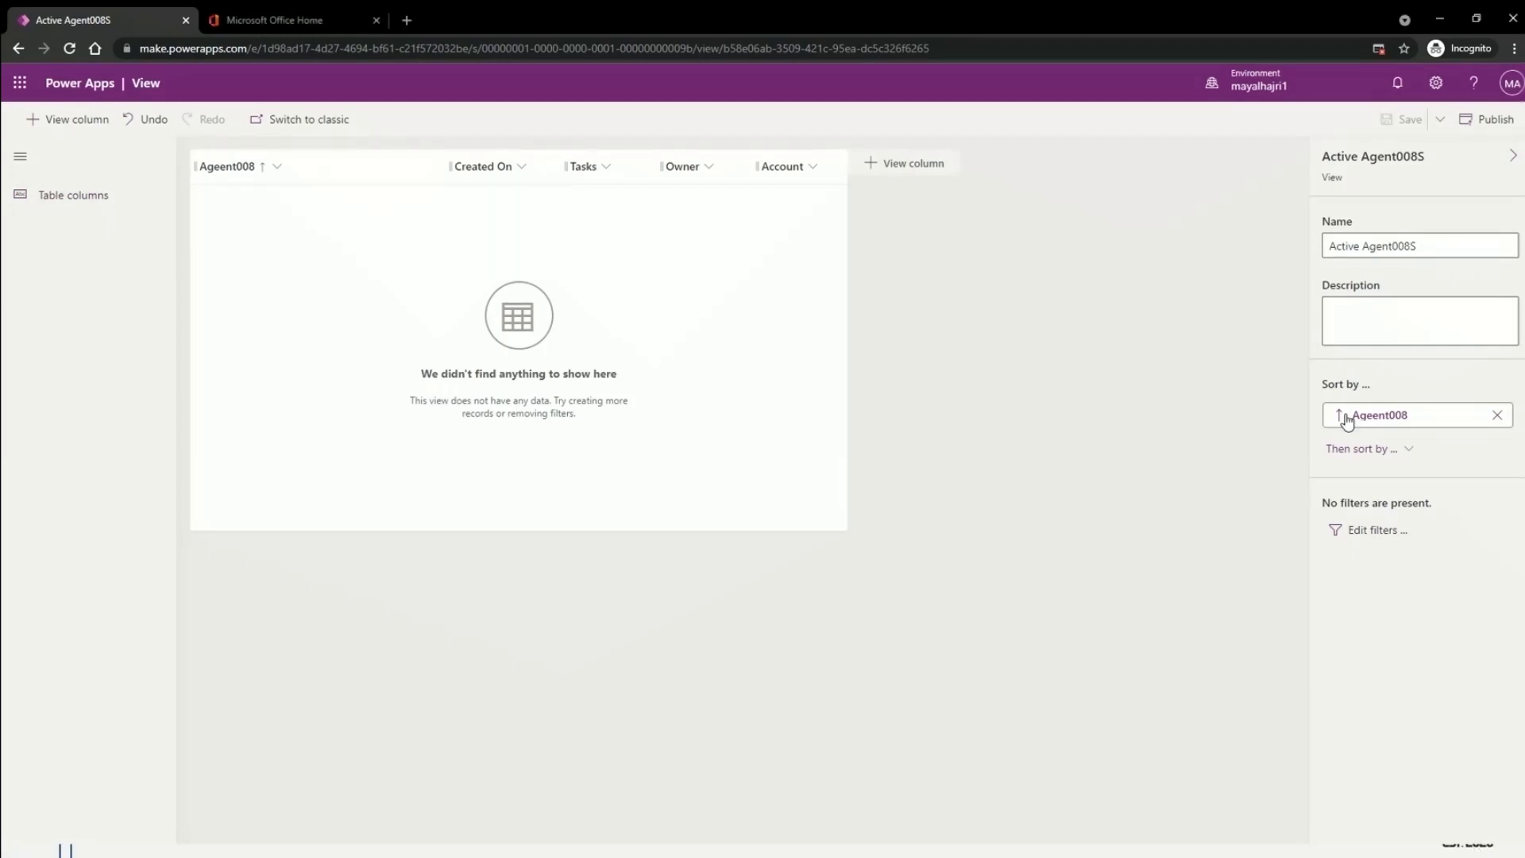
# - Leave the view designer for the Power Apps home page and close the Microsoft Office Home browser tab
pyautogui.click(20, 155)
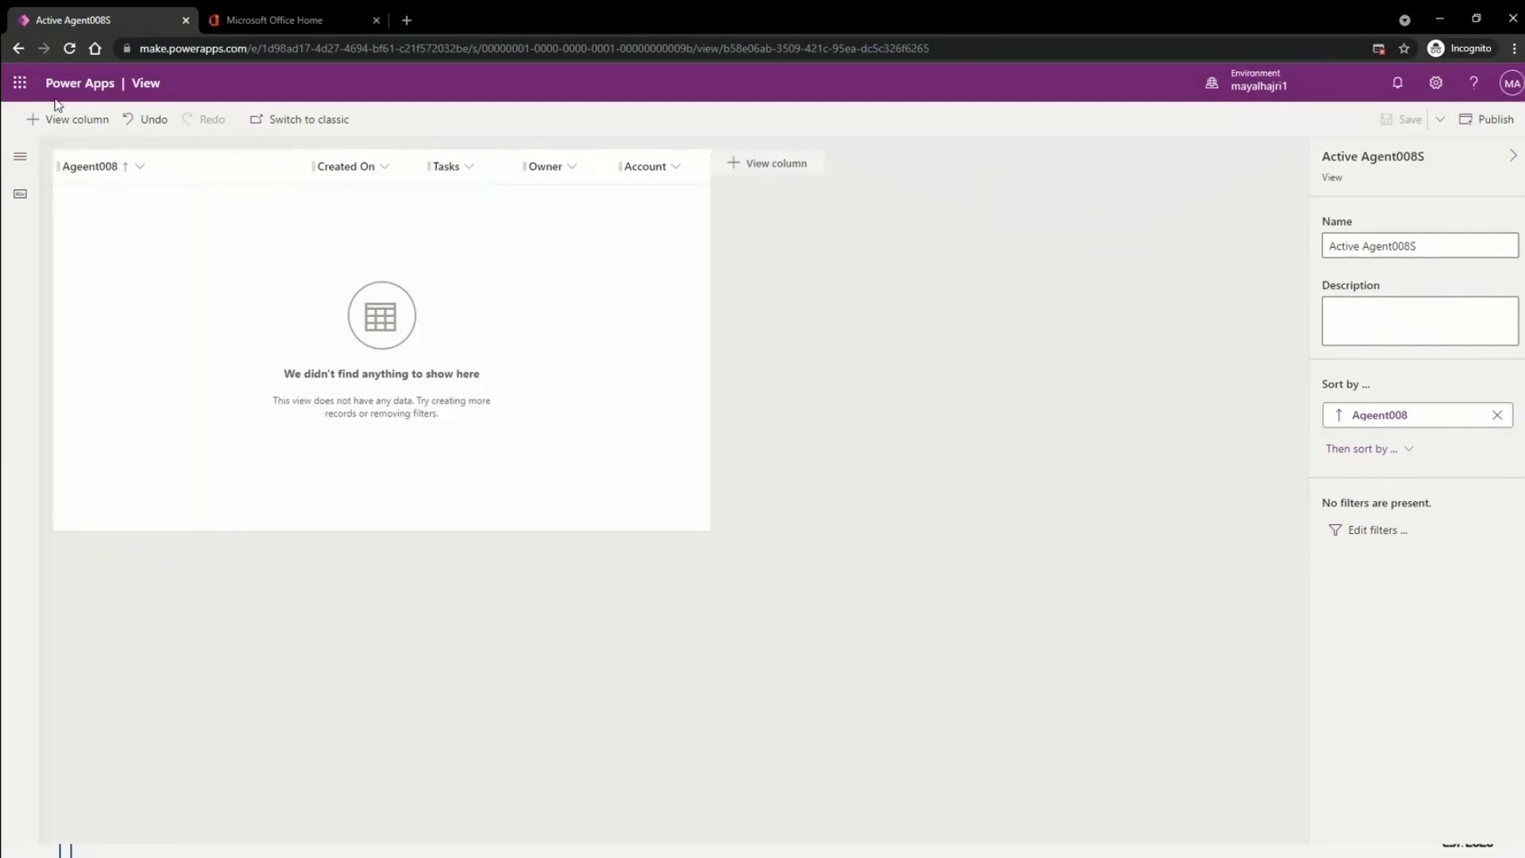
pyautogui.click(20, 82)
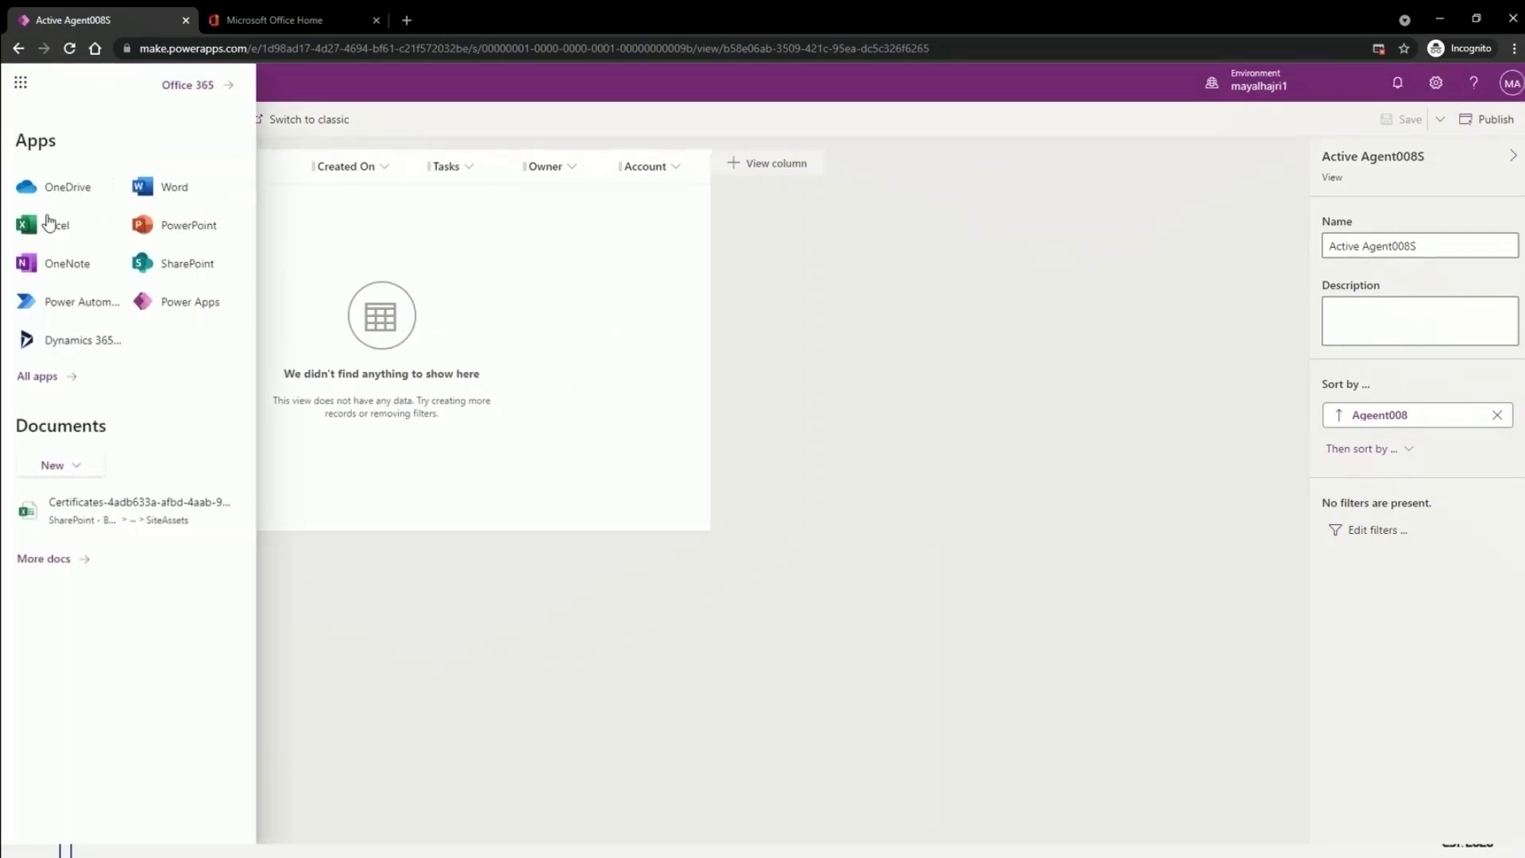
pyautogui.click(186, 302)
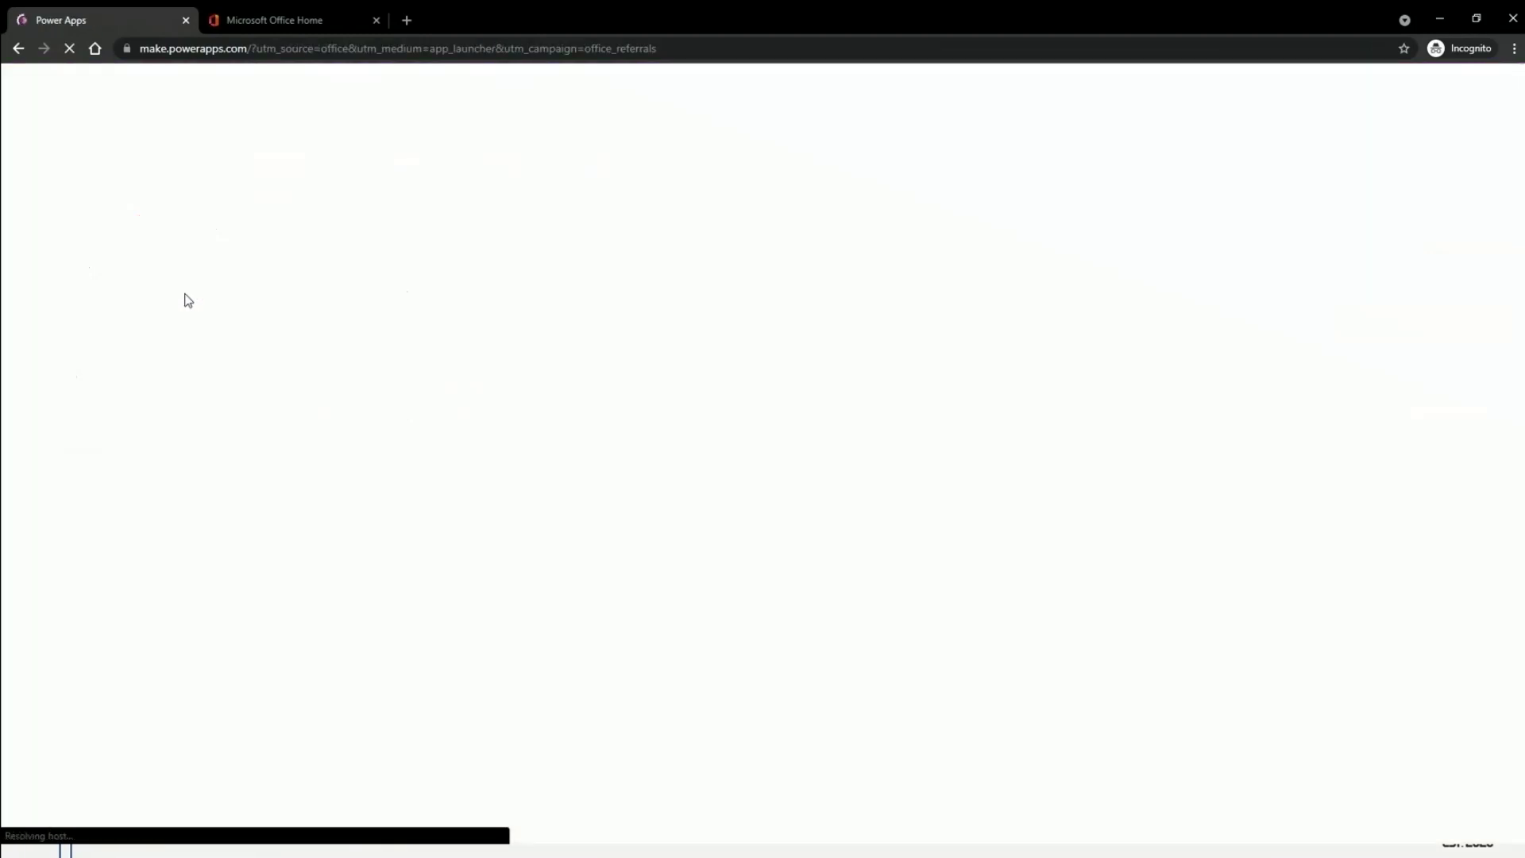
pyautogui.click(377, 20)
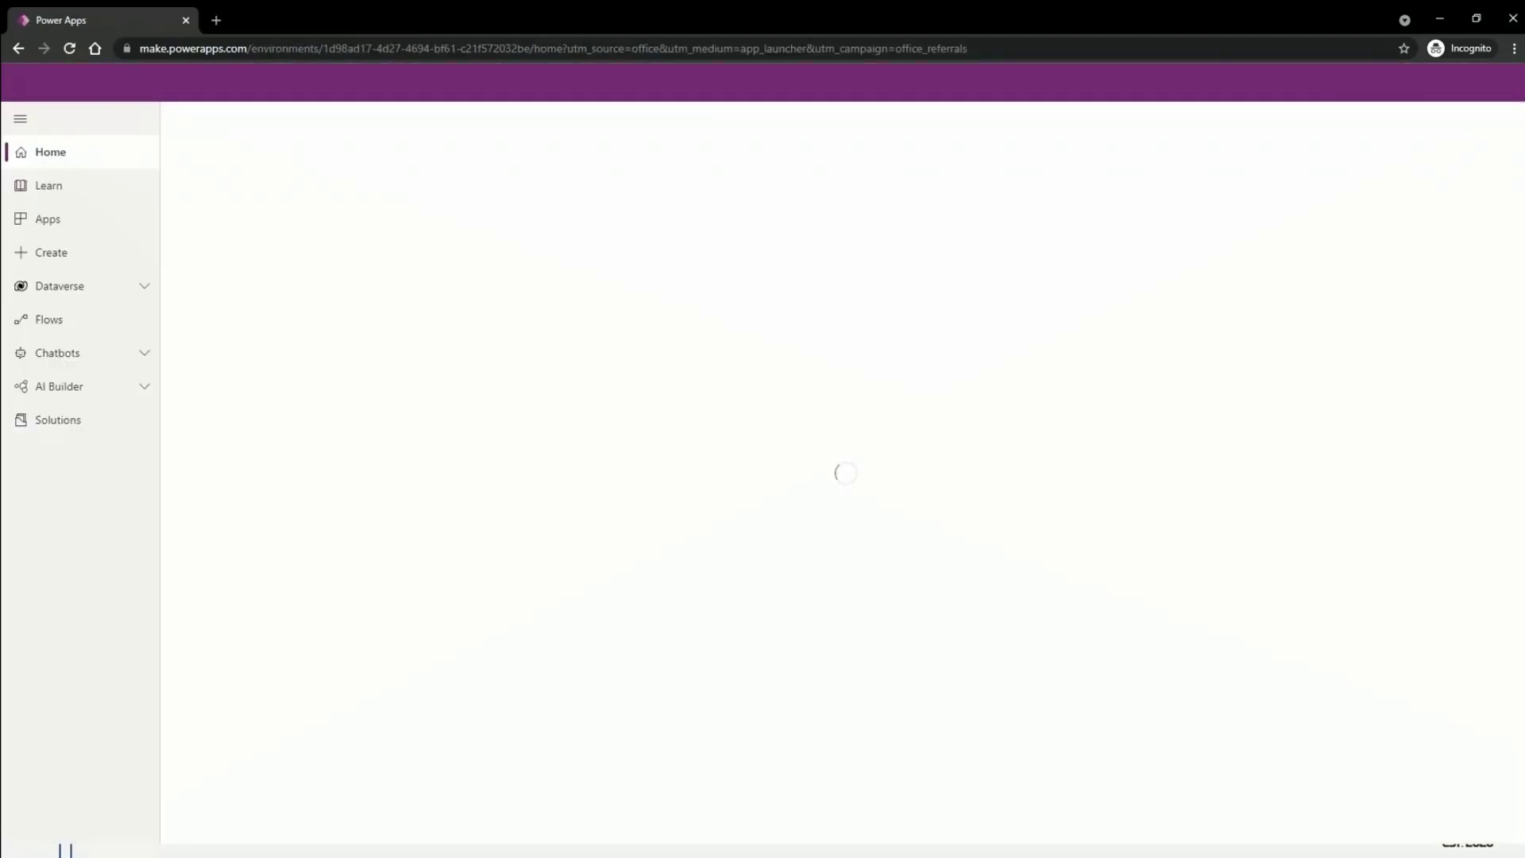
# - Open the custom Agent008 table for editing from the list of Dataverse tables
pyautogui.click(74, 286)
pyautogui.click(65, 327)
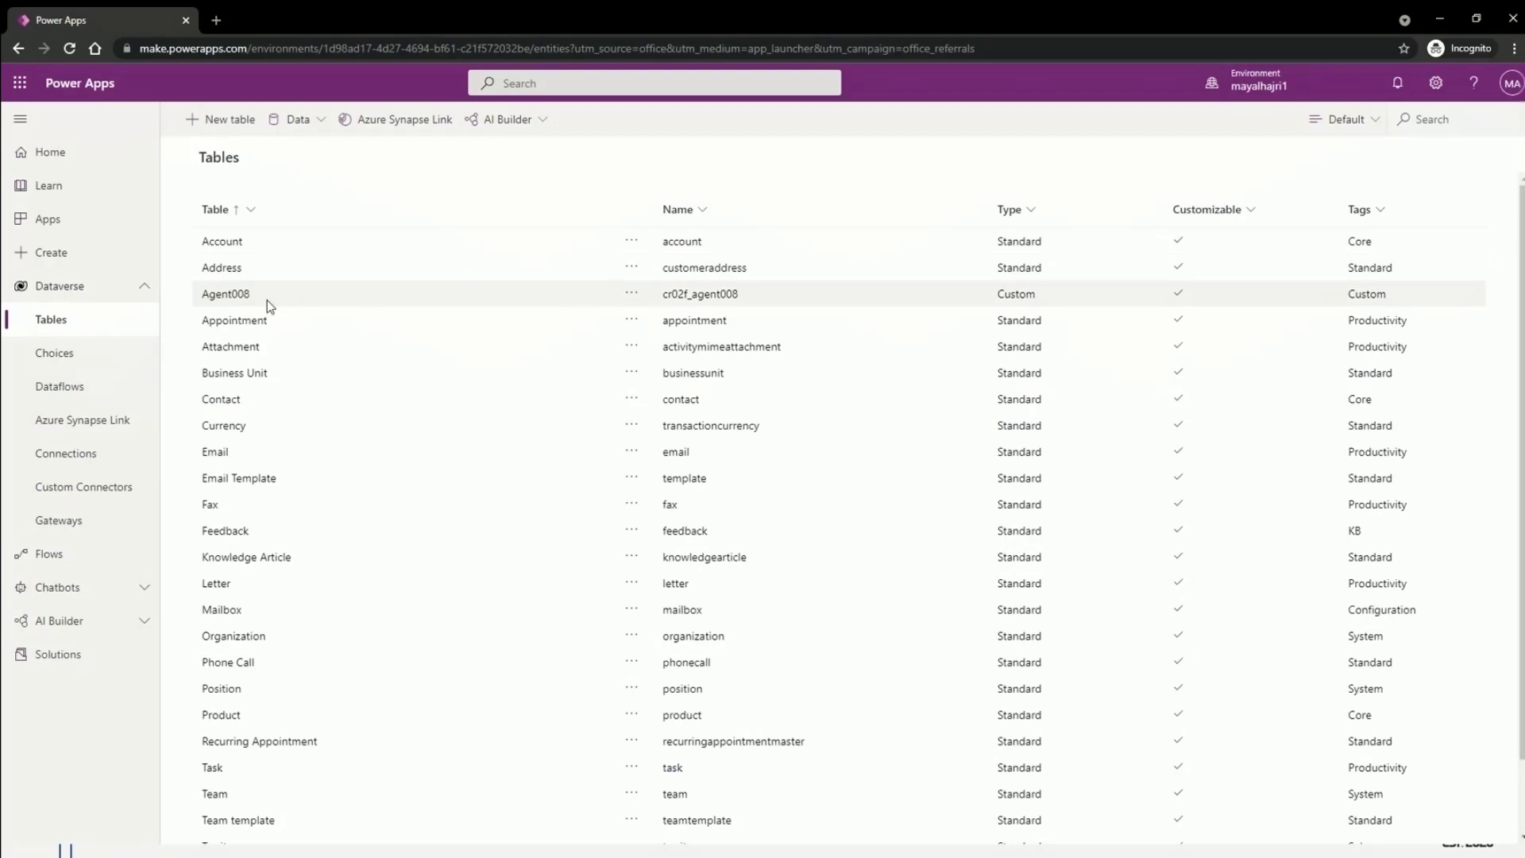
pyautogui.click(631, 295)
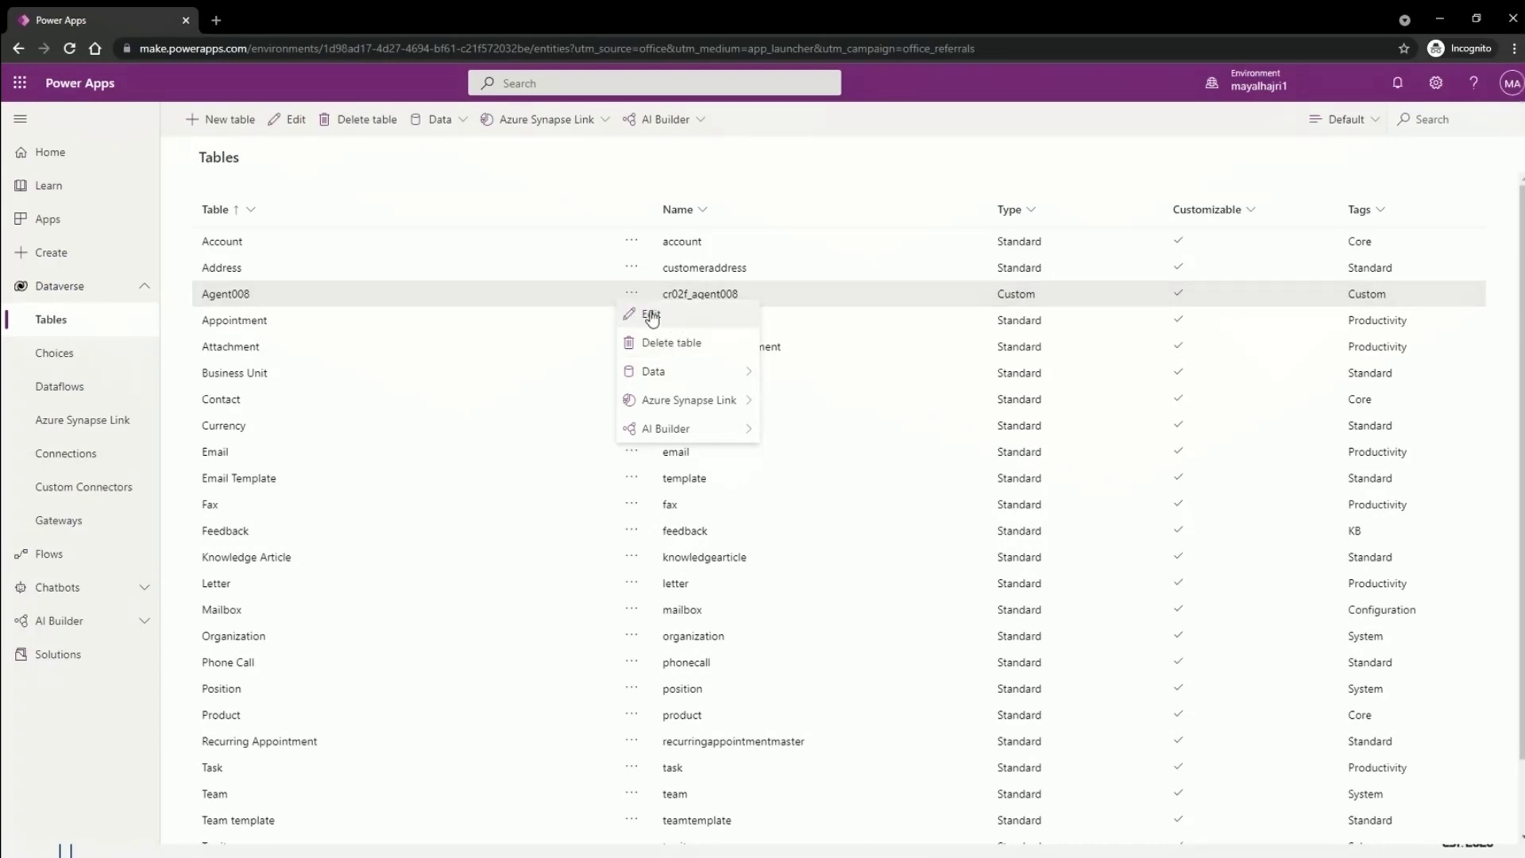
pyautogui.click(651, 316)
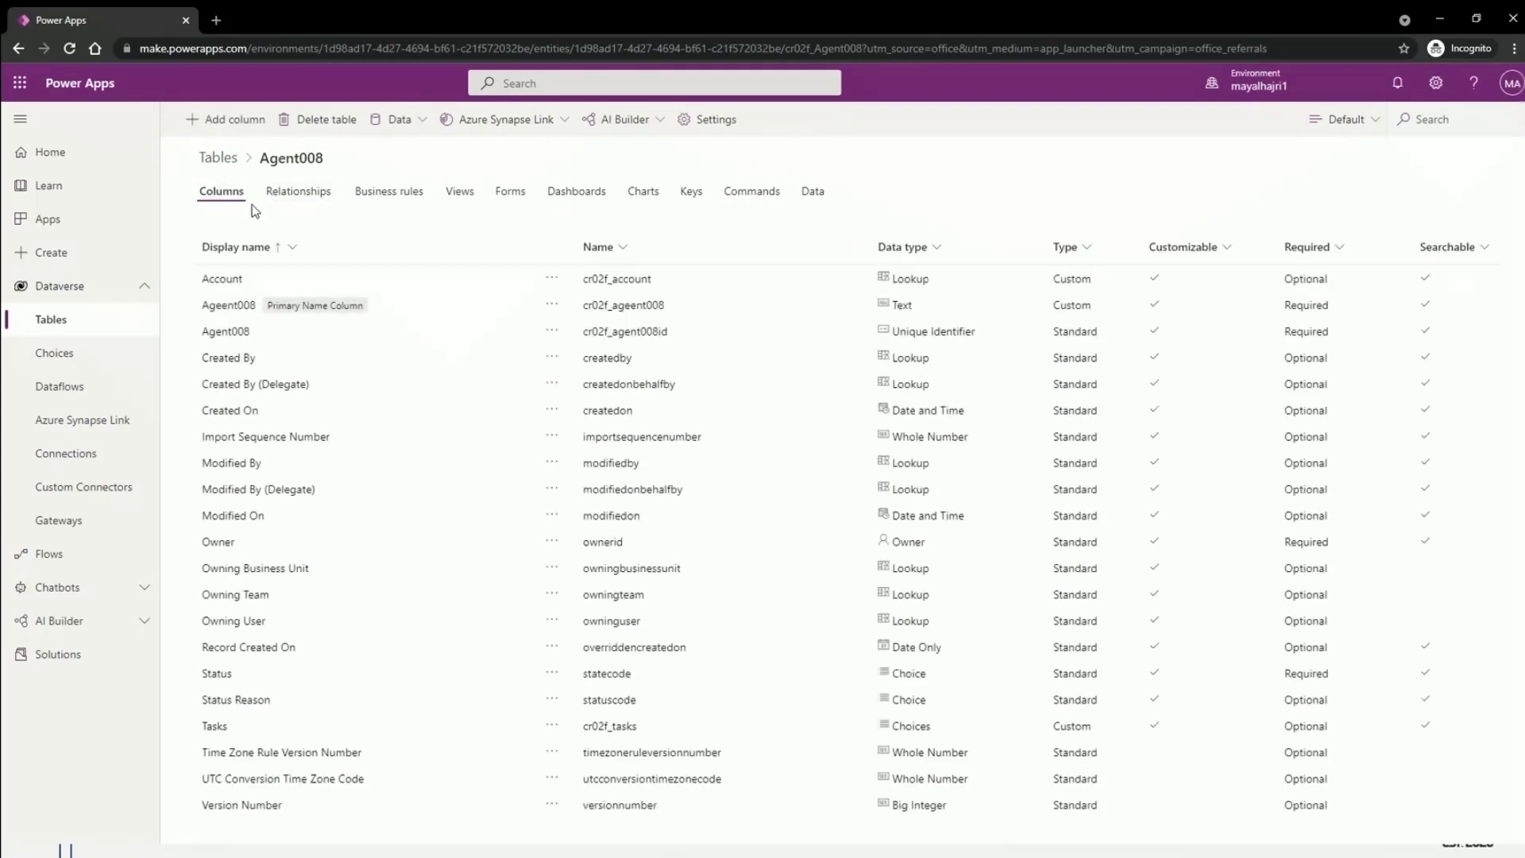
# - Review the Agent008 table's views, dashboards, charts and forms
pyautogui.click(469, 197)
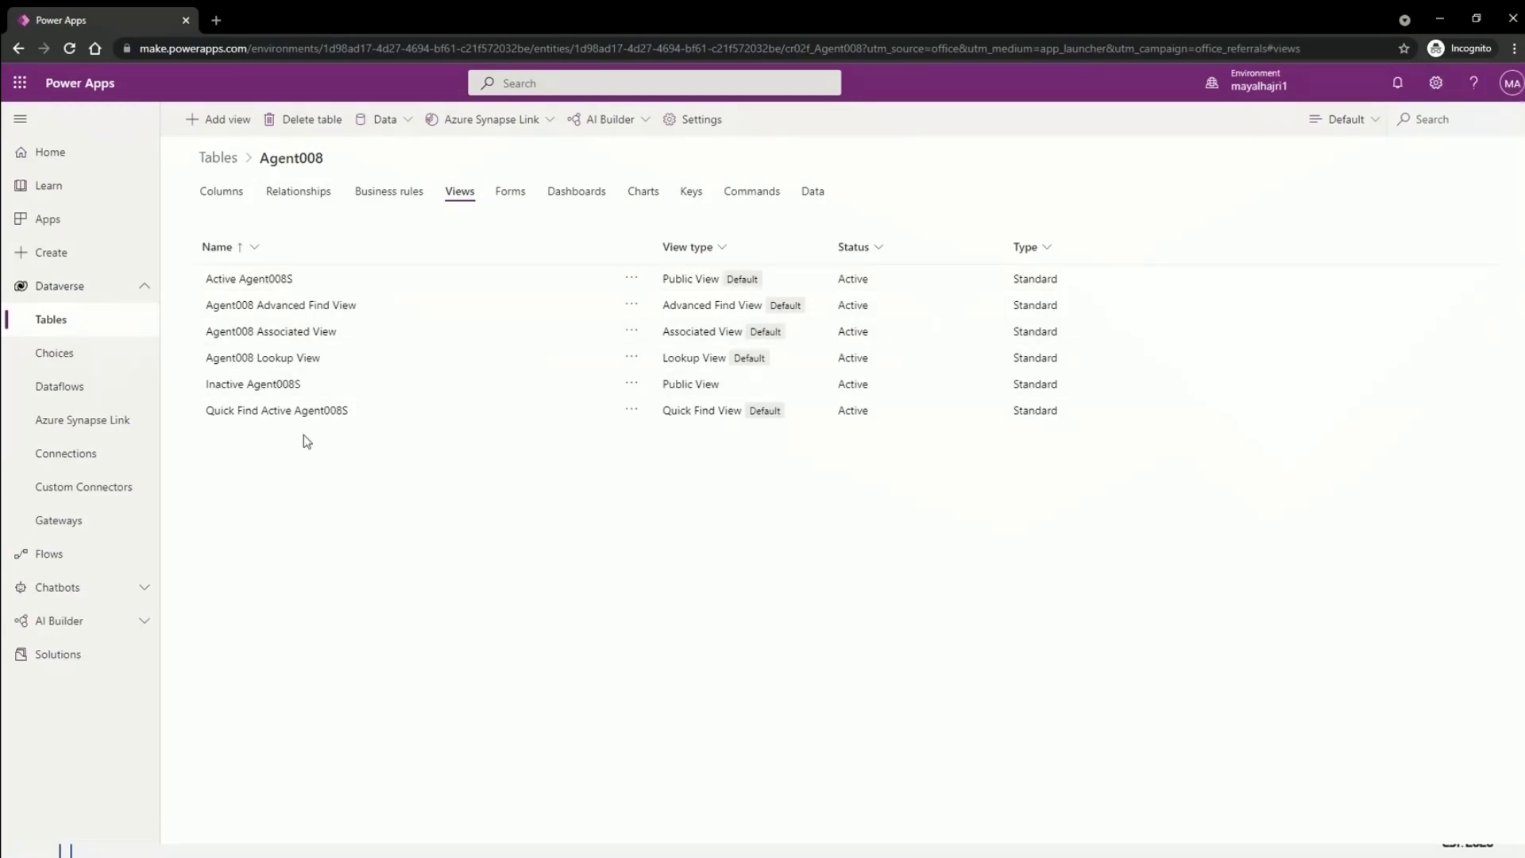
pyautogui.click(559, 193)
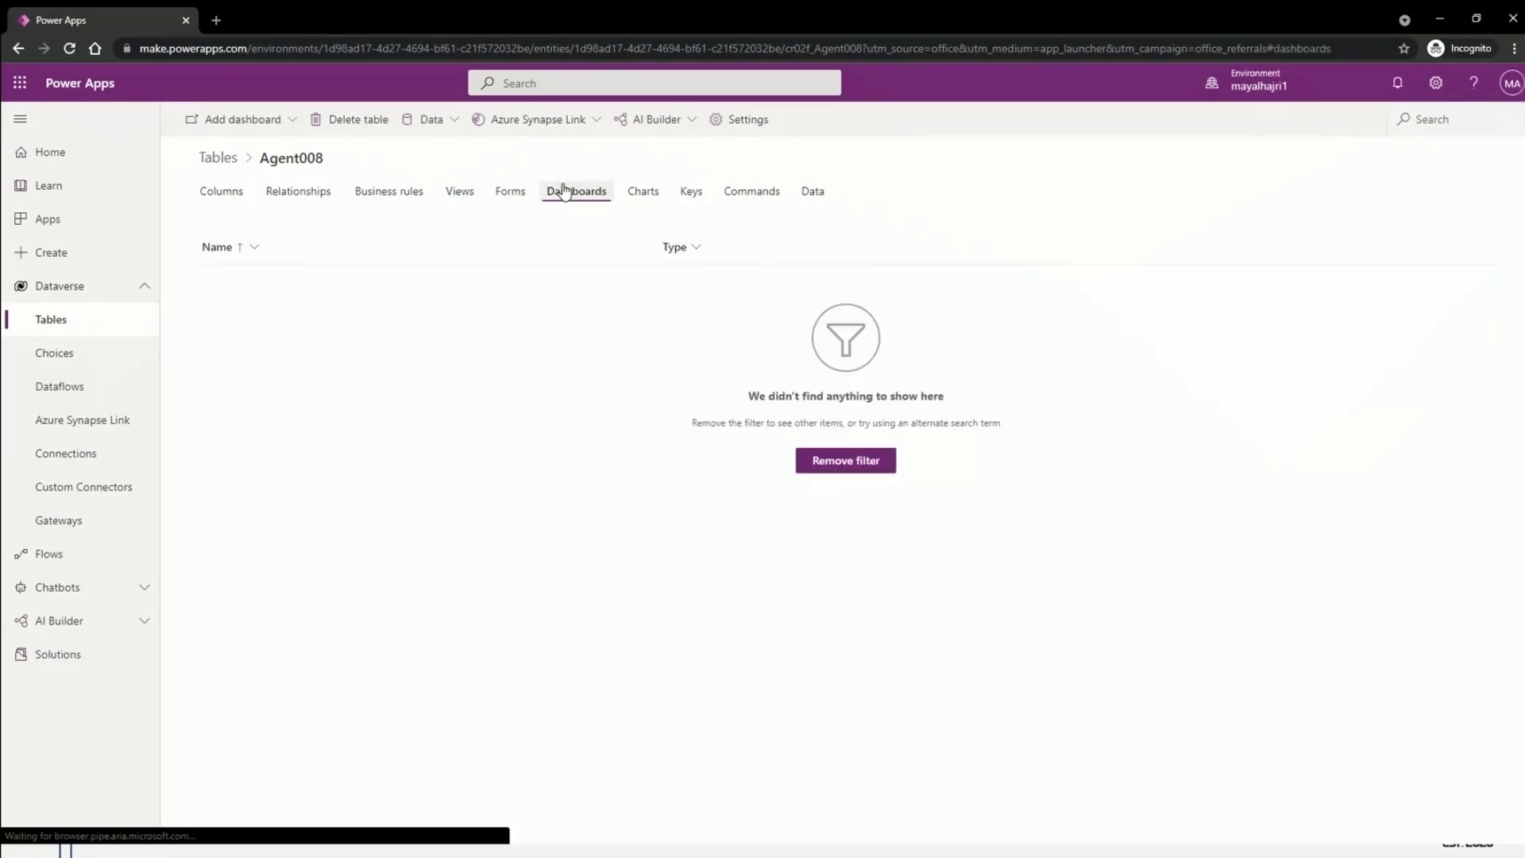
pyautogui.click(644, 196)
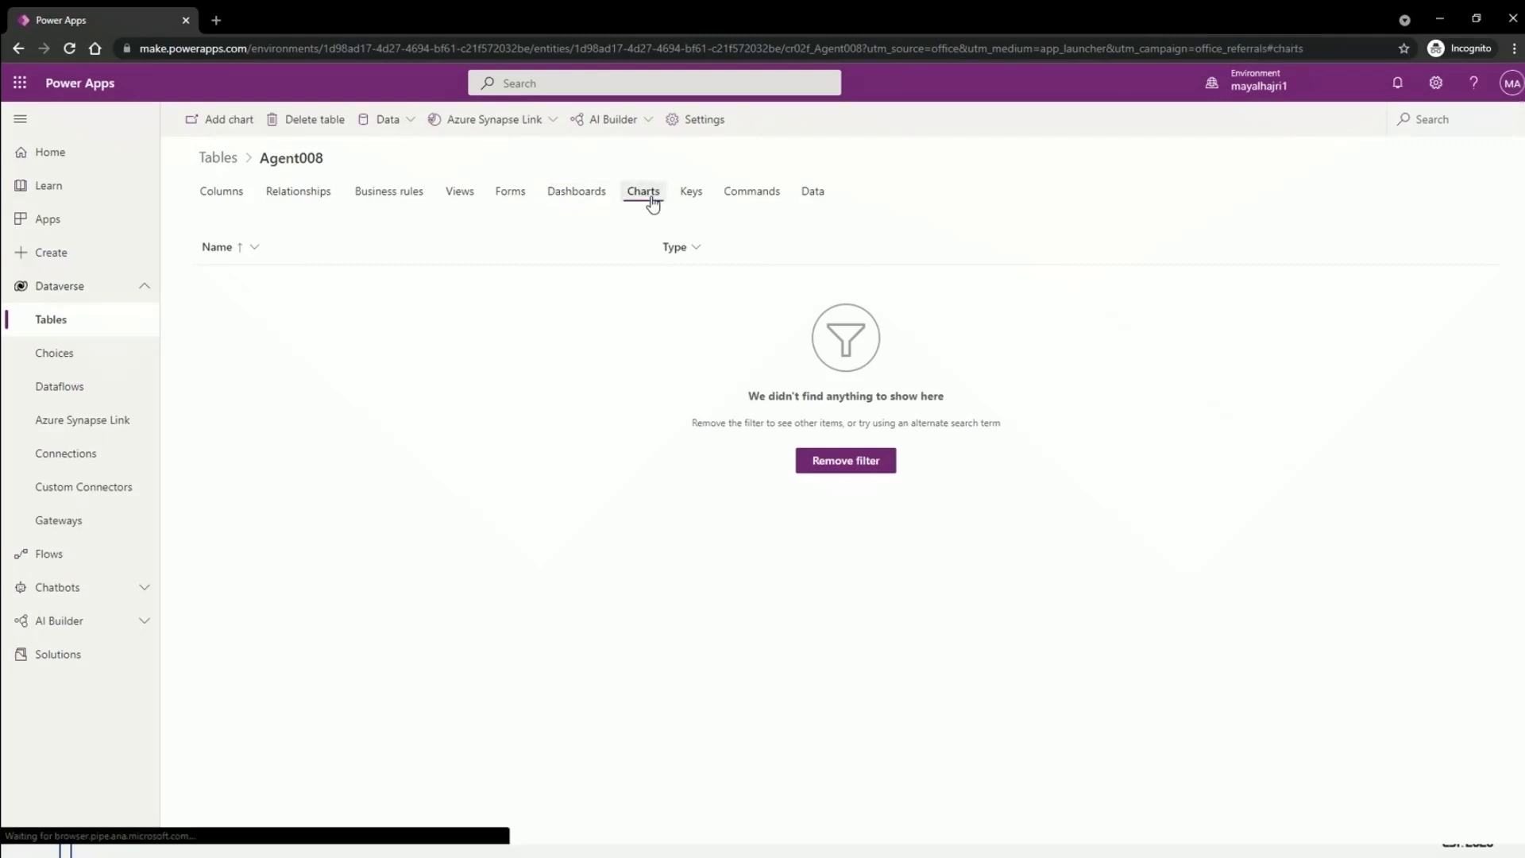
pyautogui.click(516, 197)
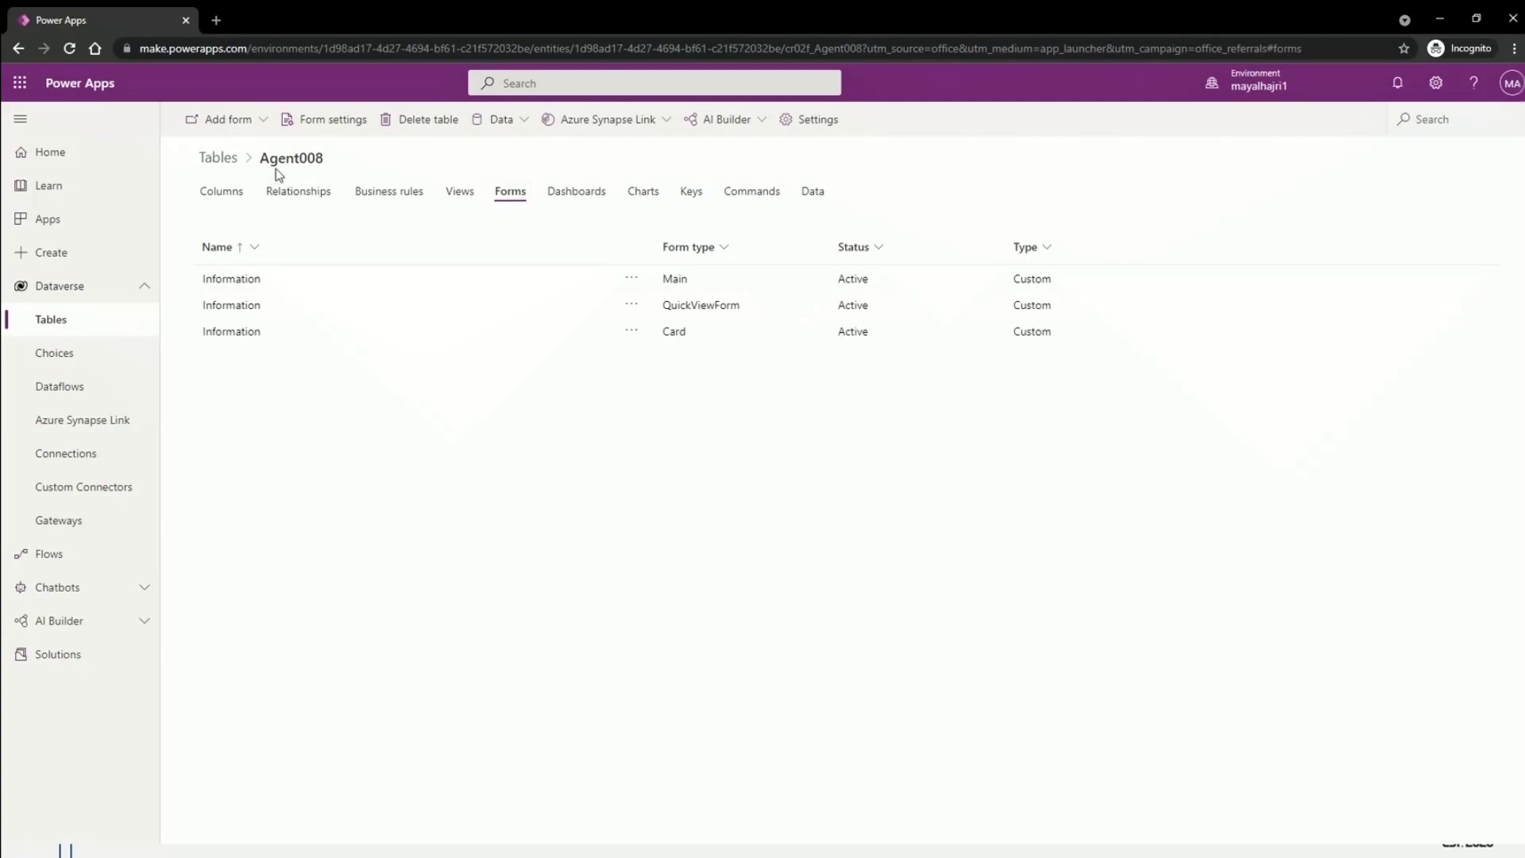
# - Start a new main form for the Agent008 table and inspect its General tab, header and General section properties
pyautogui.click(230, 135)
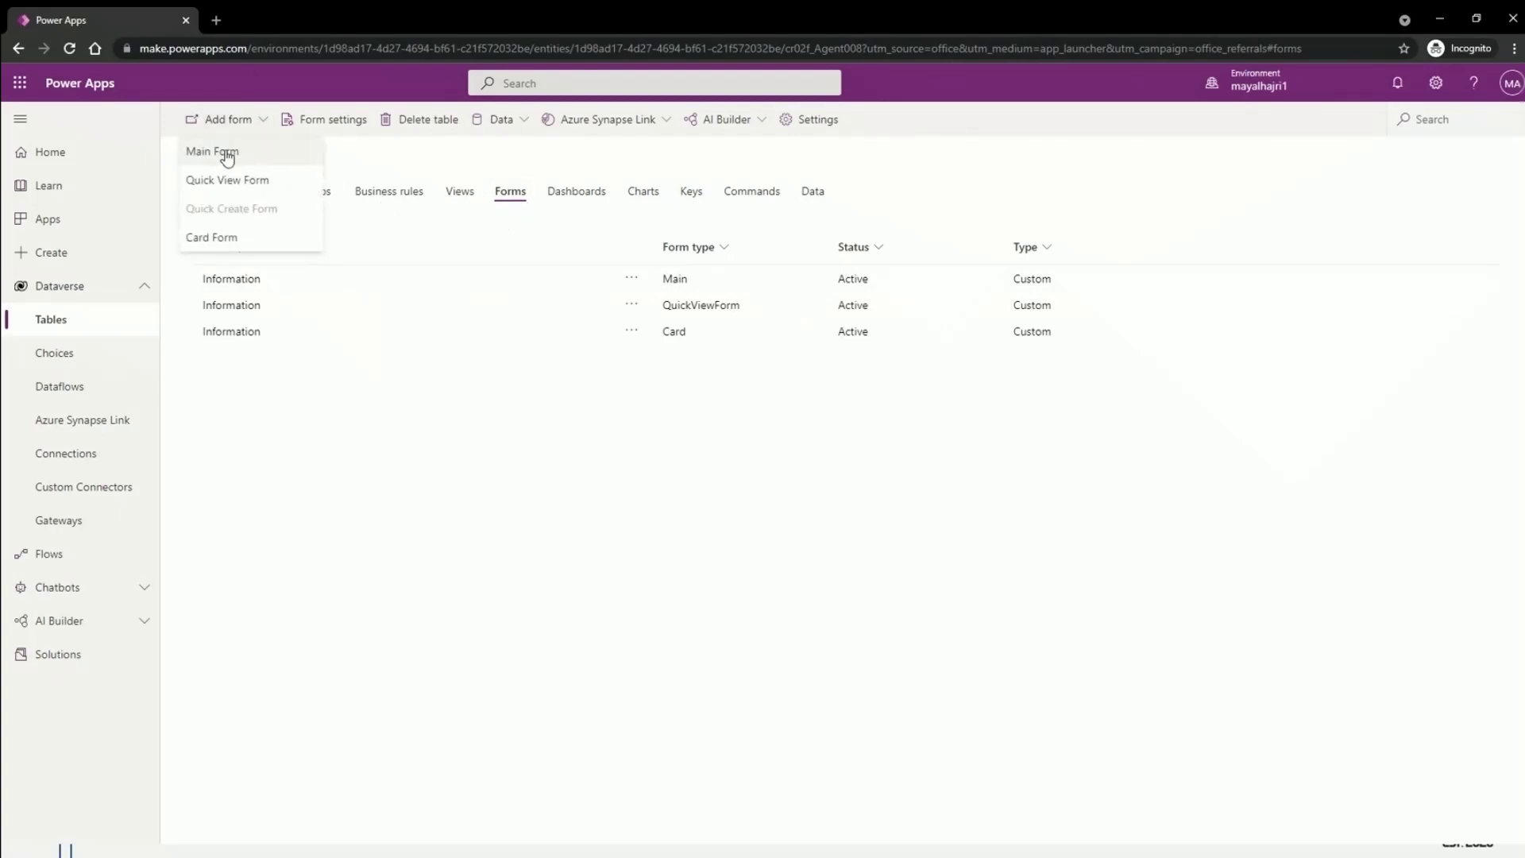
pyautogui.click(224, 152)
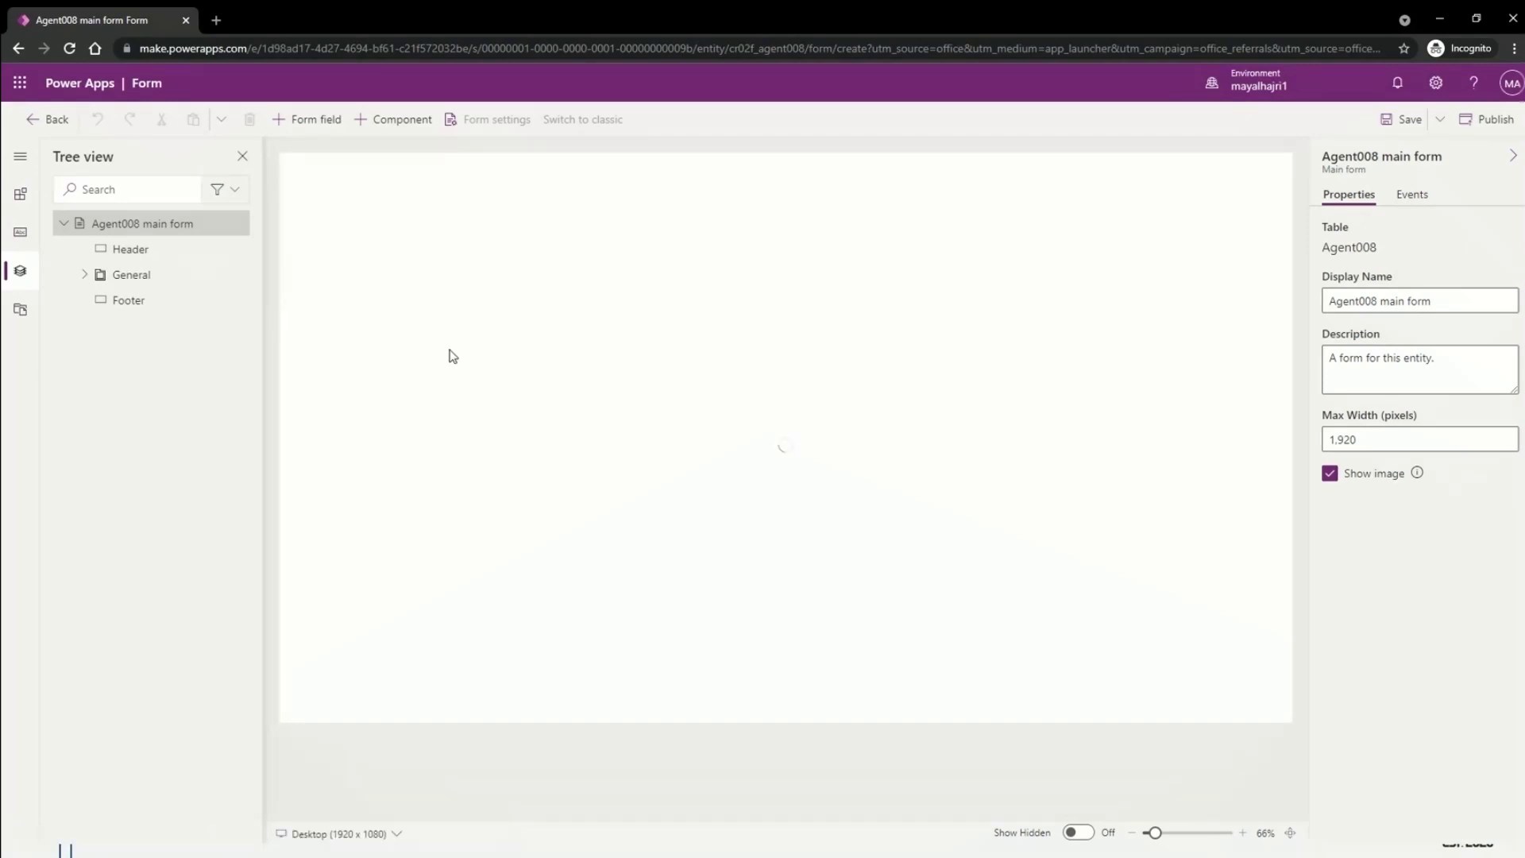
pyautogui.click(135, 277)
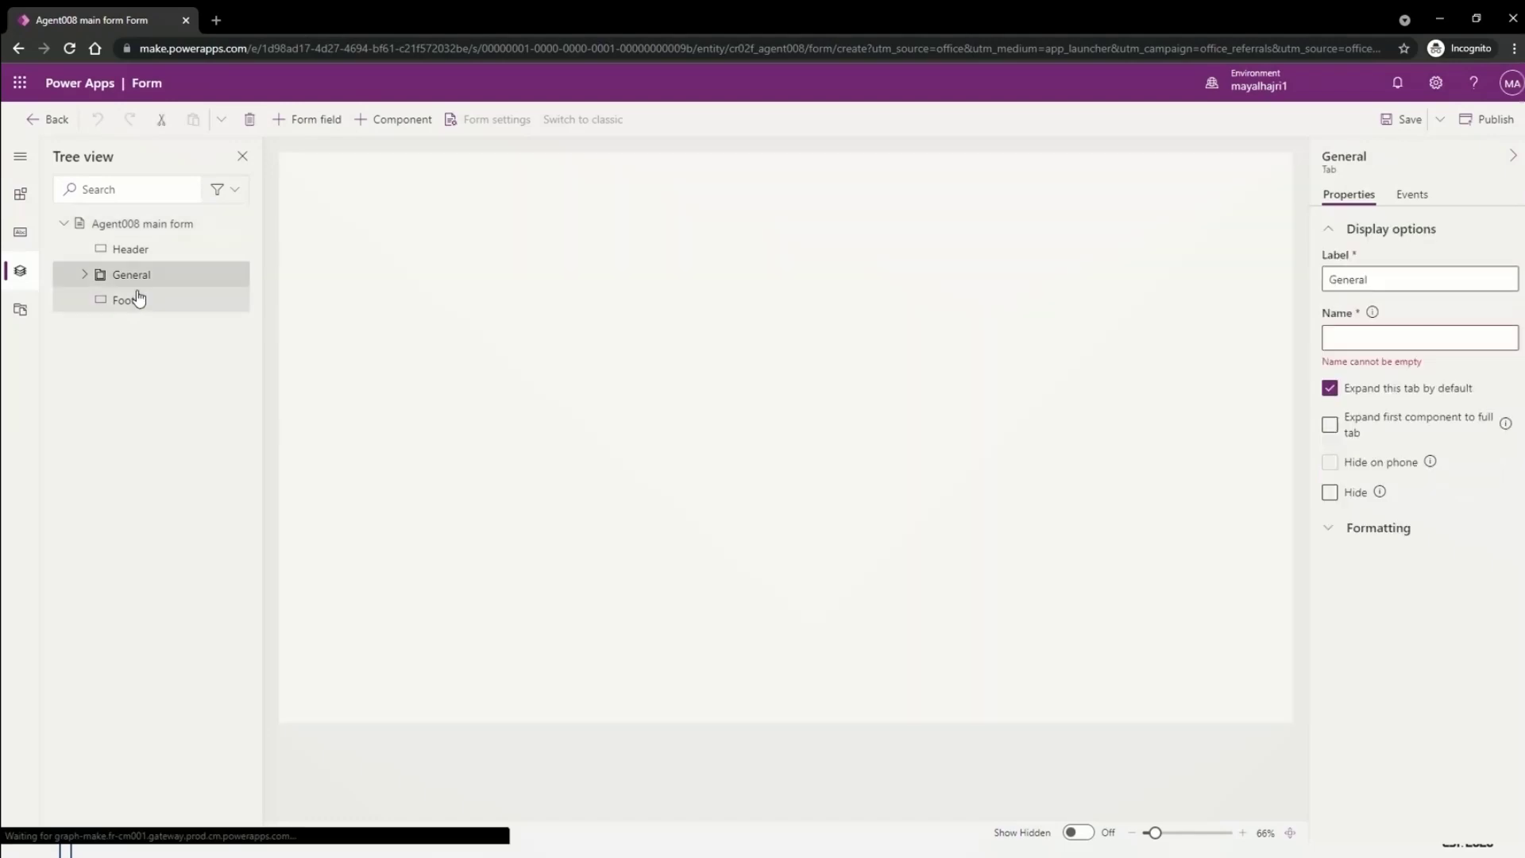
pyautogui.click(180, 252)
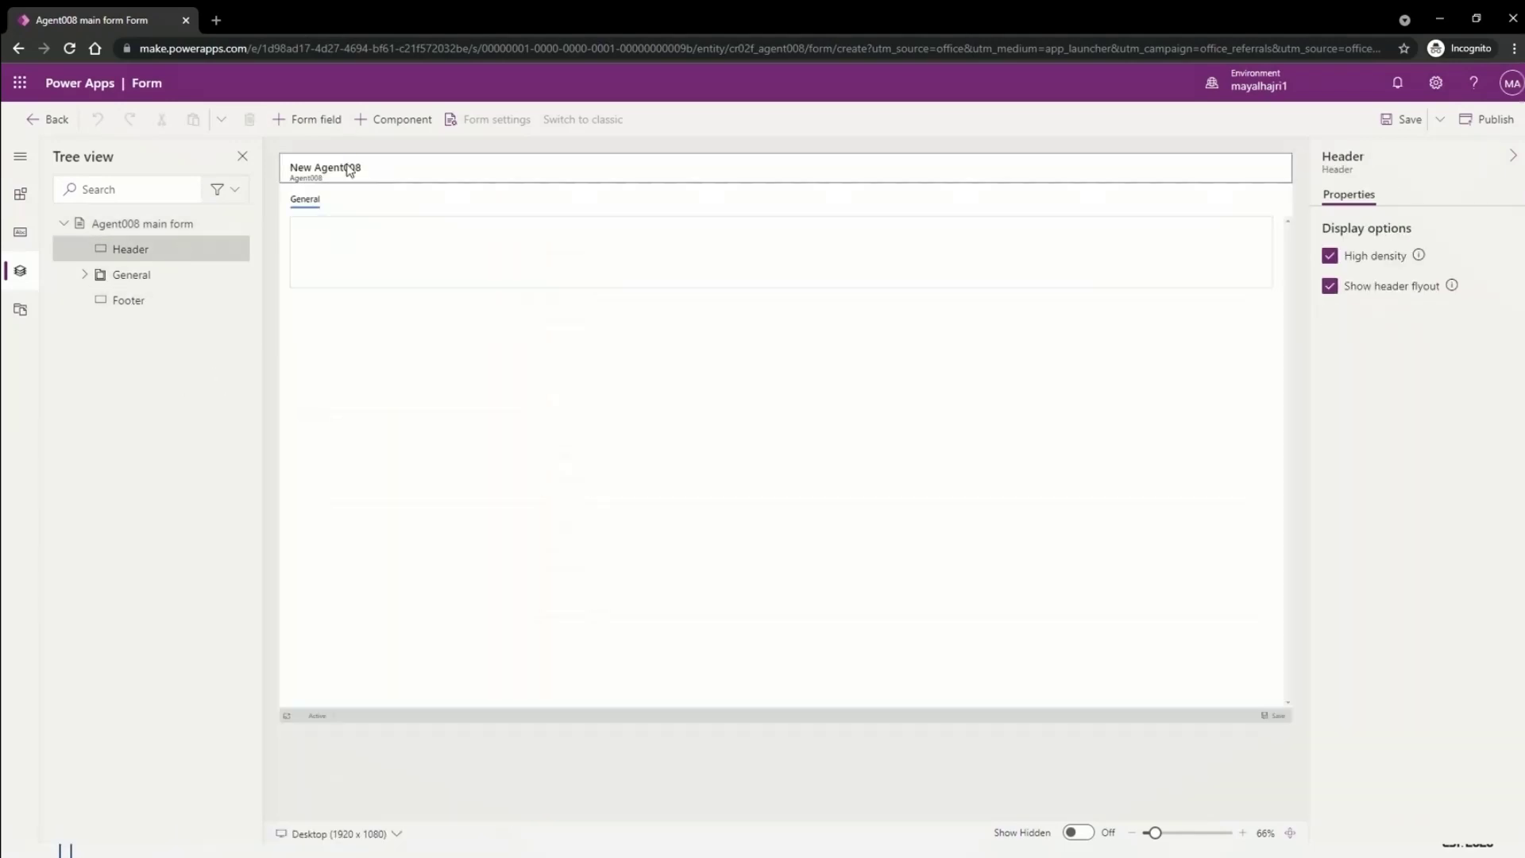
pyautogui.click(324, 129)
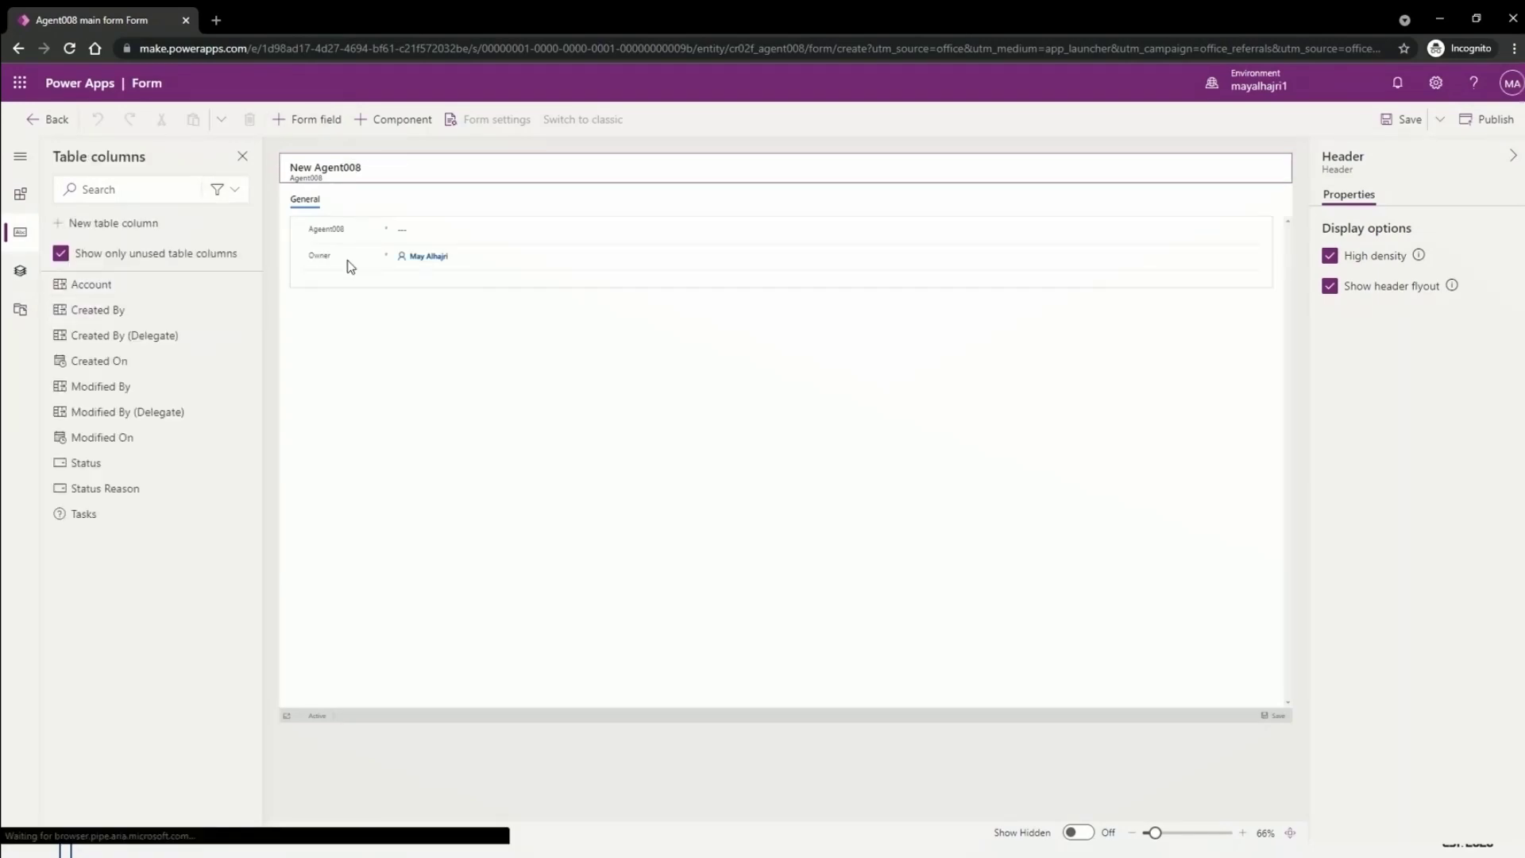
pyautogui.click(356, 283)
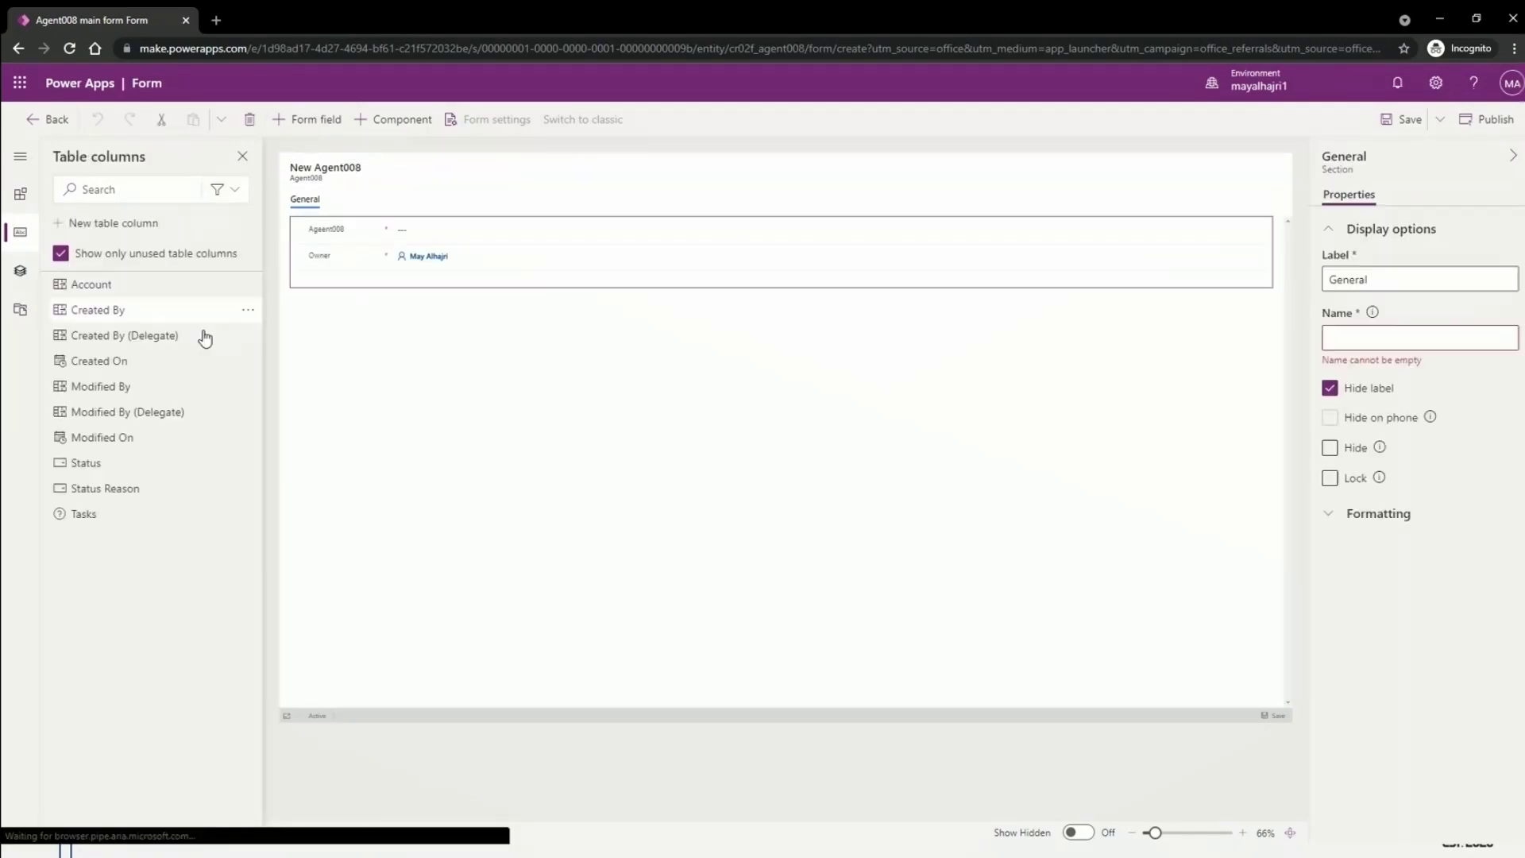
# - Add the Account, Created On and Modified On columns to the main form's General section, and leave the form designer without saving
pyautogui.click(97, 284)
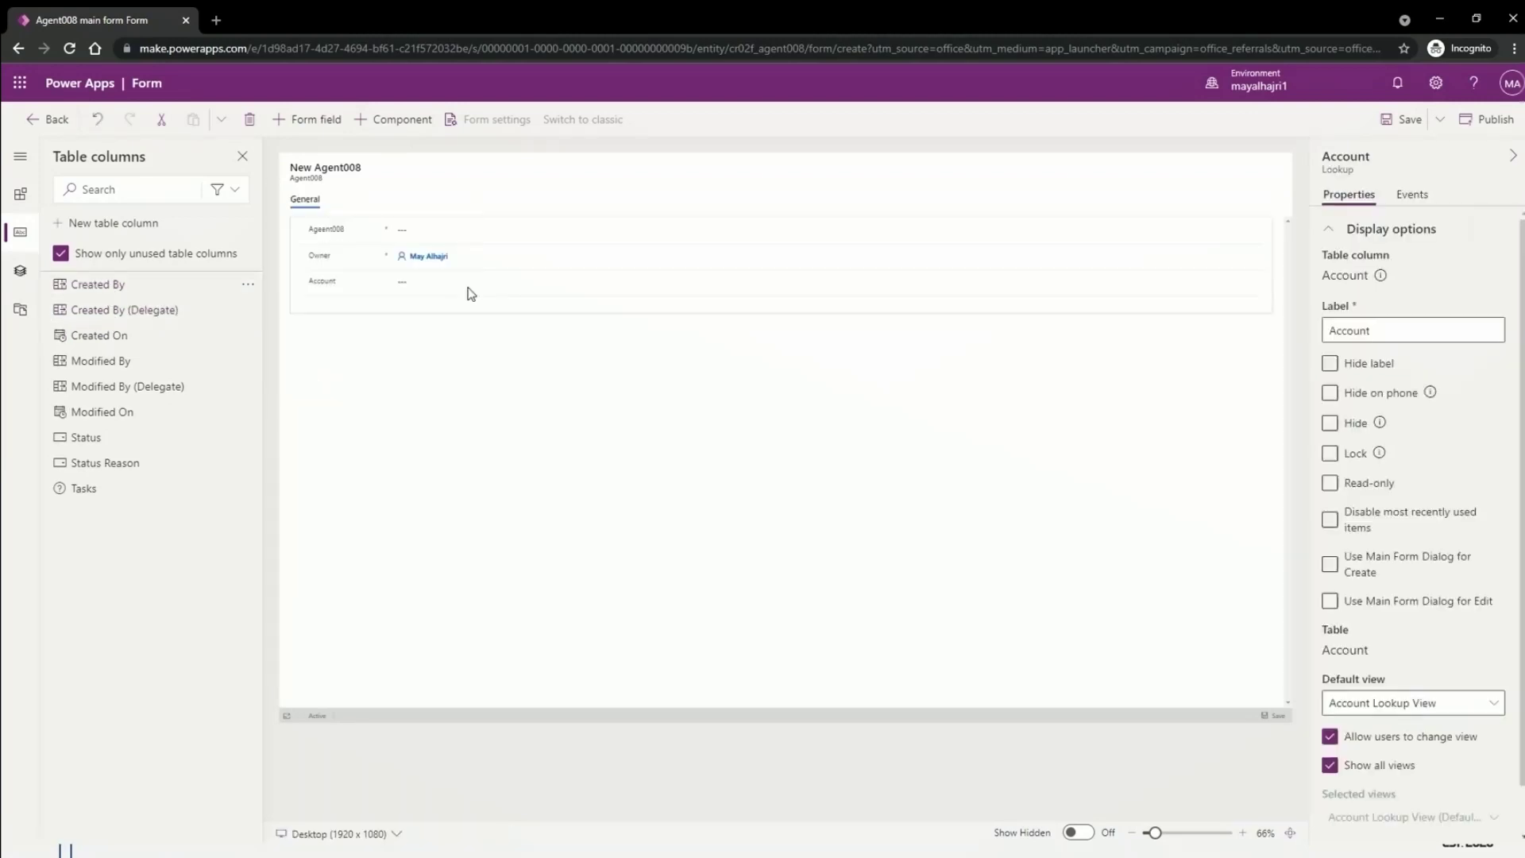
pyautogui.click(454, 306)
pyautogui.click(73, 334)
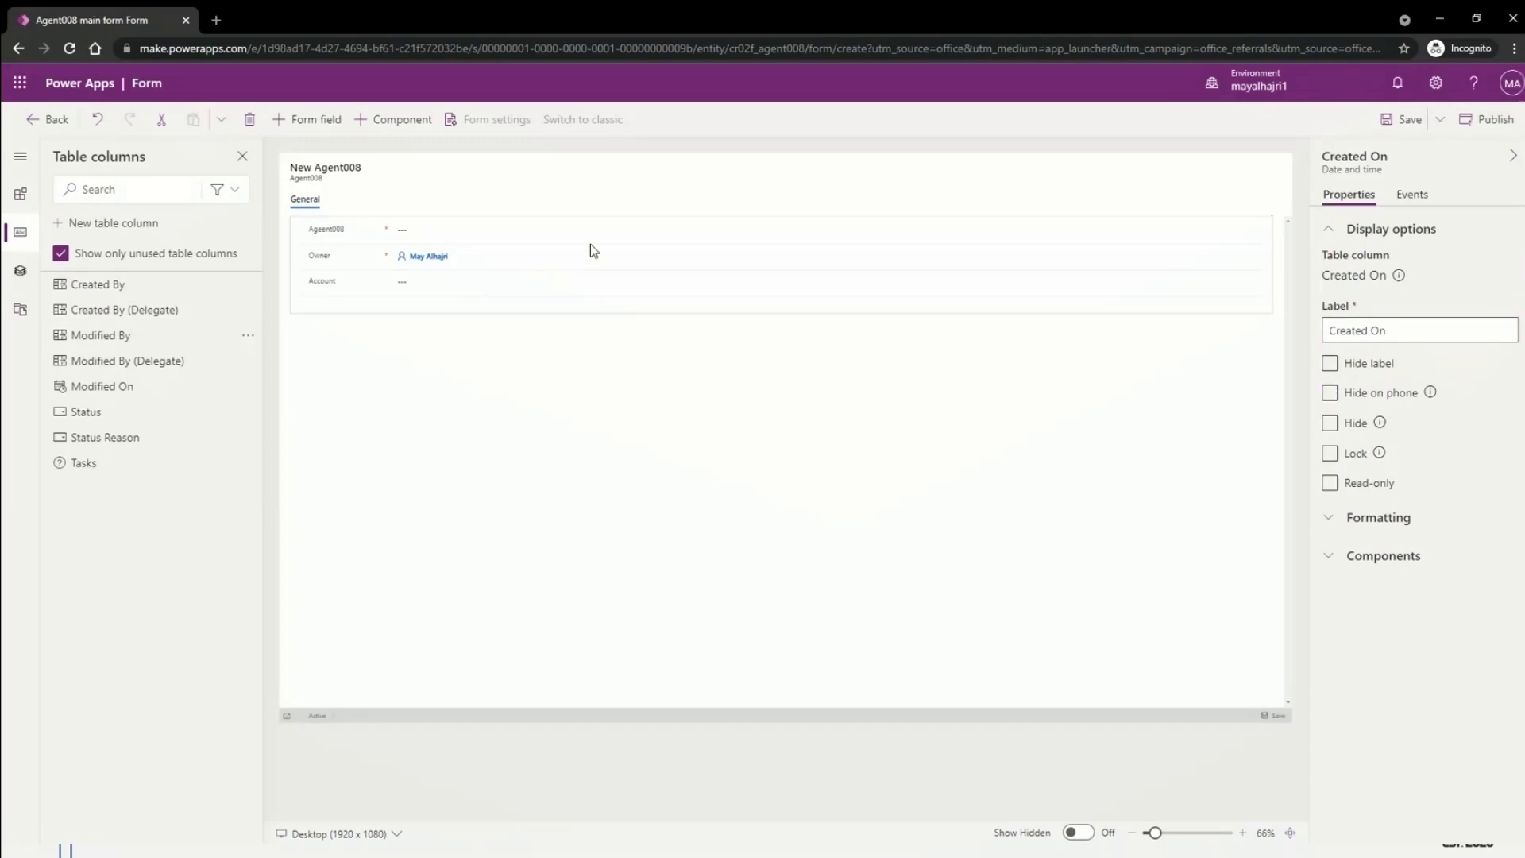
pyautogui.click(87, 386)
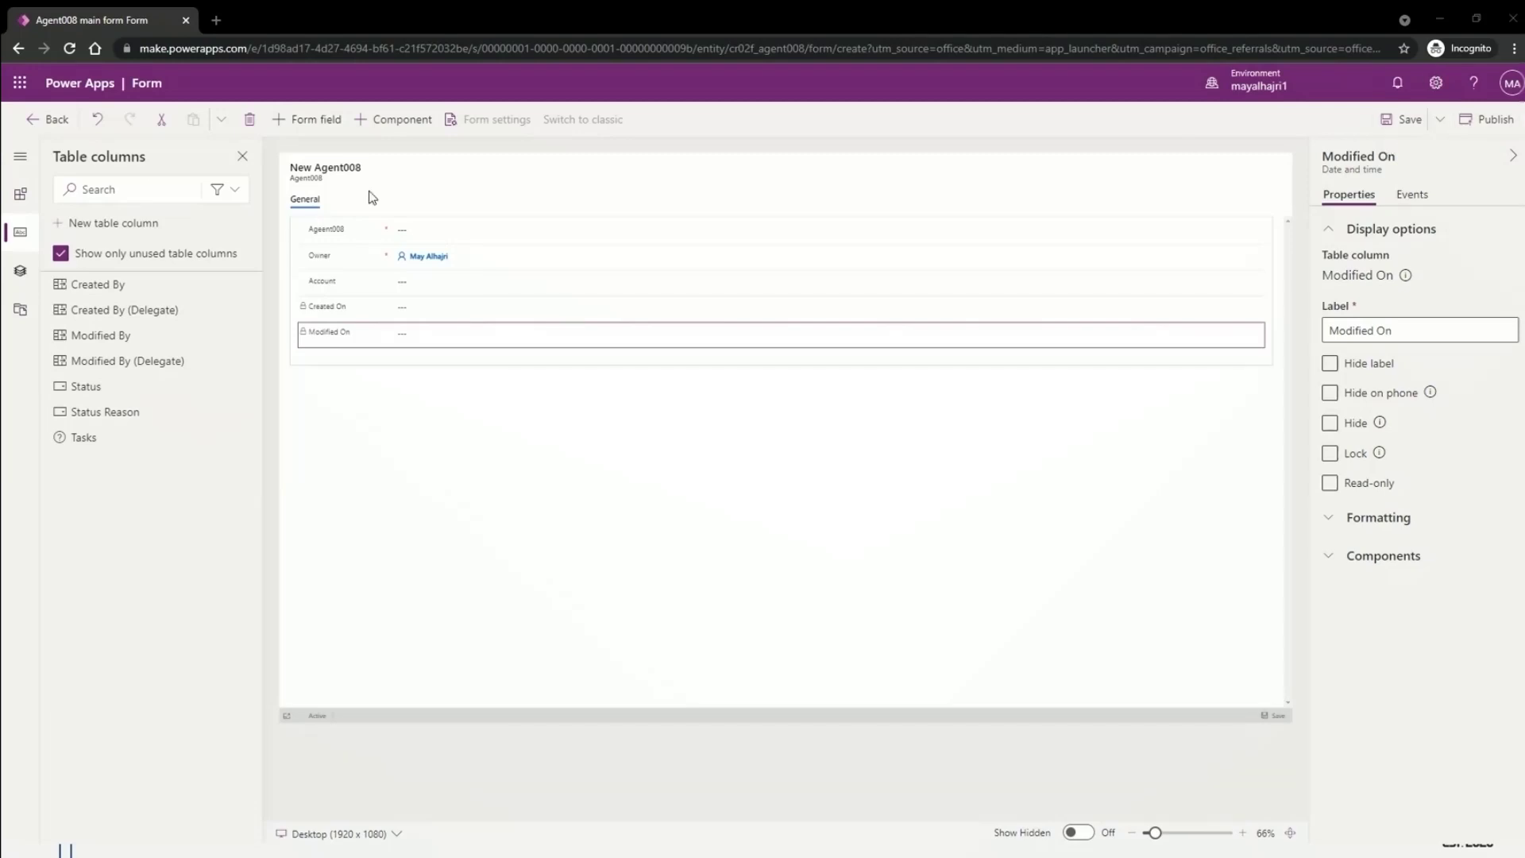
pyautogui.click(57, 120)
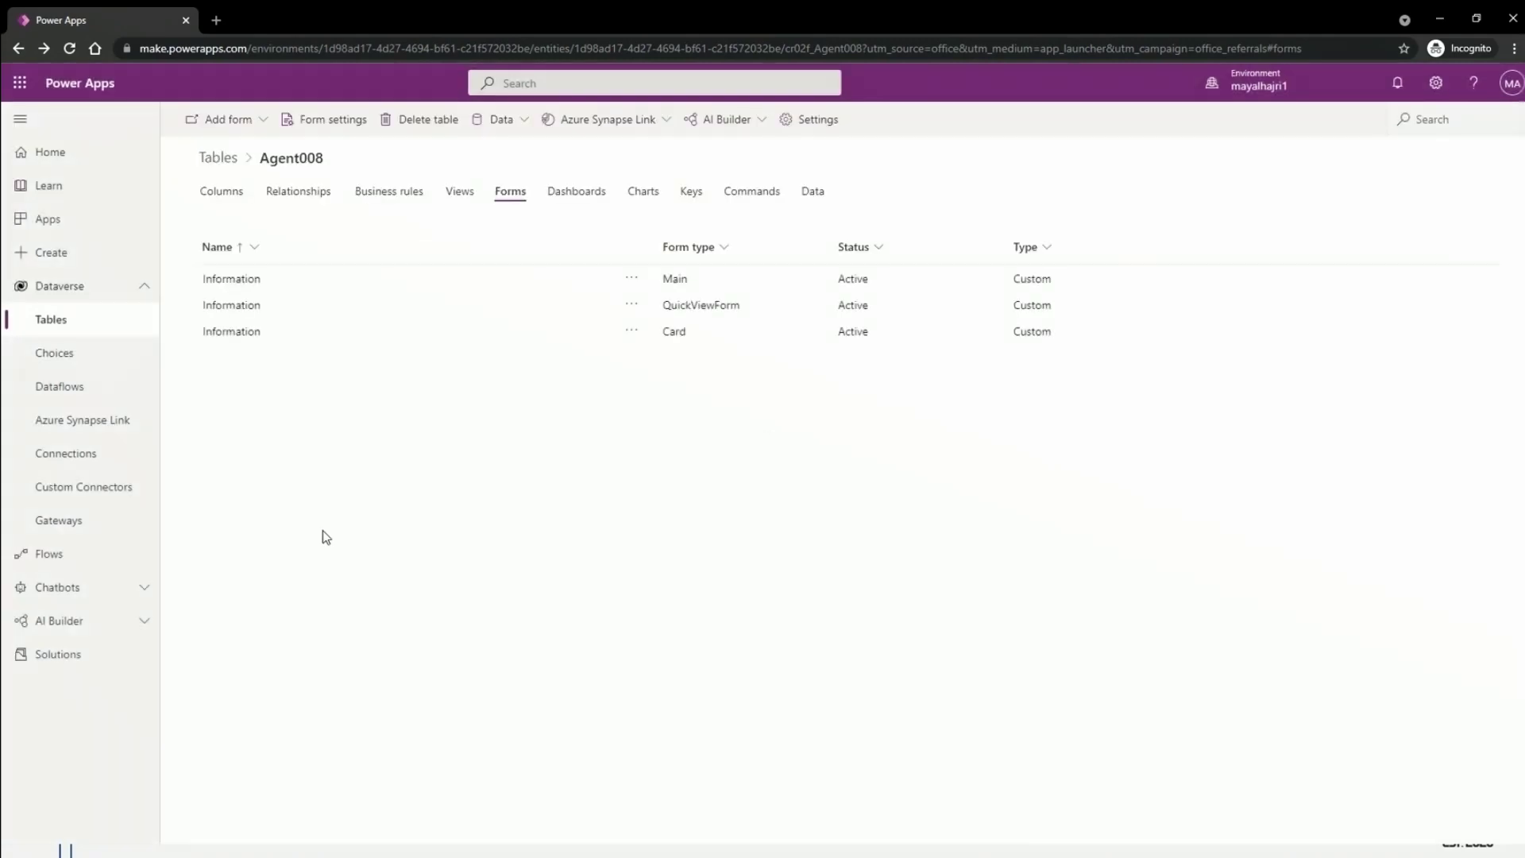
# - Return to the Dataverse tables list through the home page and look at the blank New table settings without creating a table
pyautogui.click(77, 294)
pyautogui.click(77, 294)
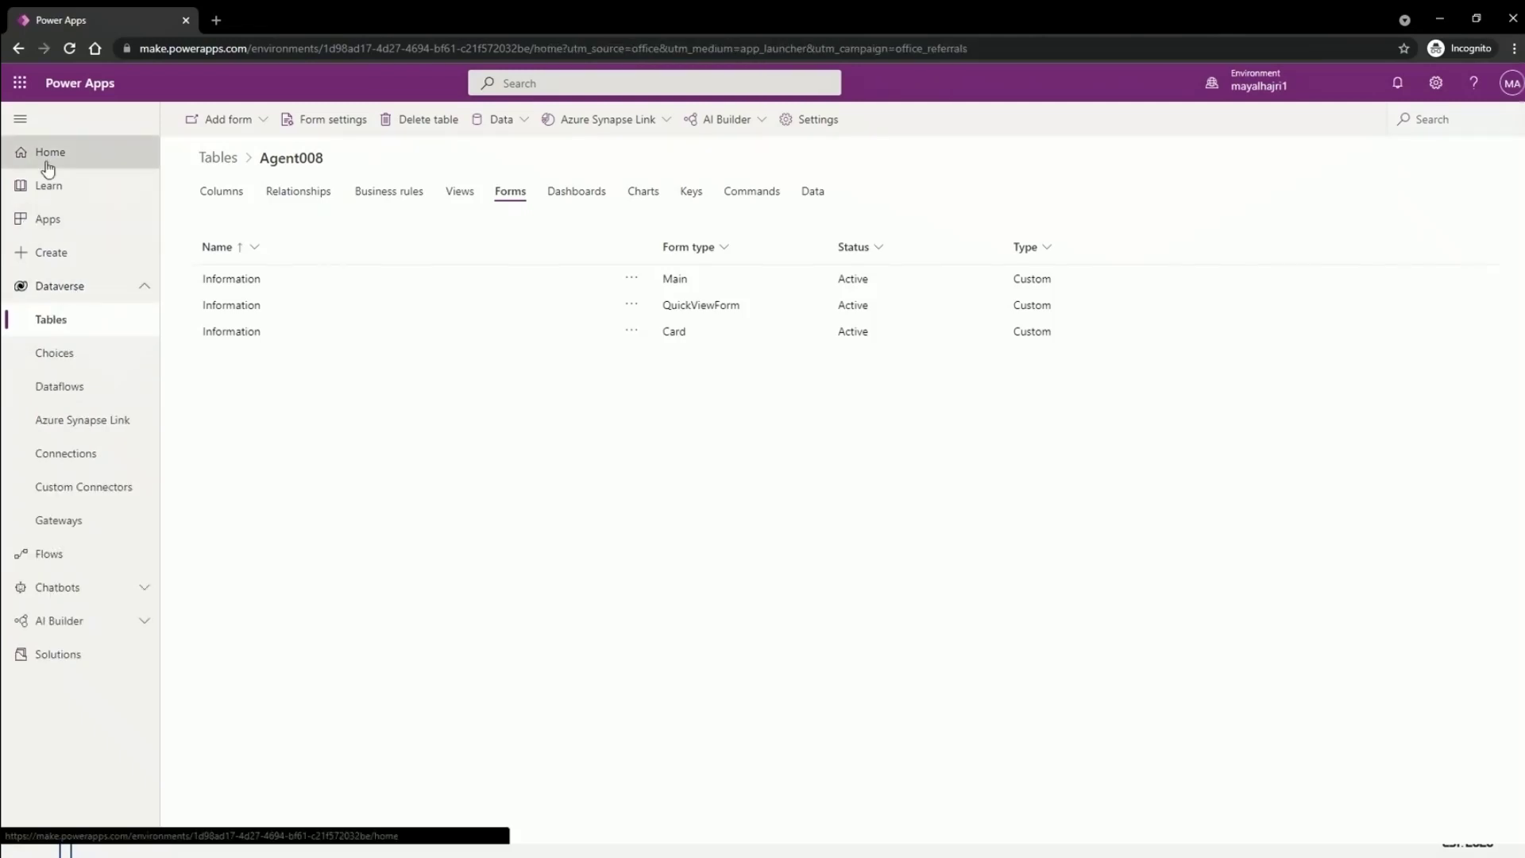
pyautogui.click(48, 165)
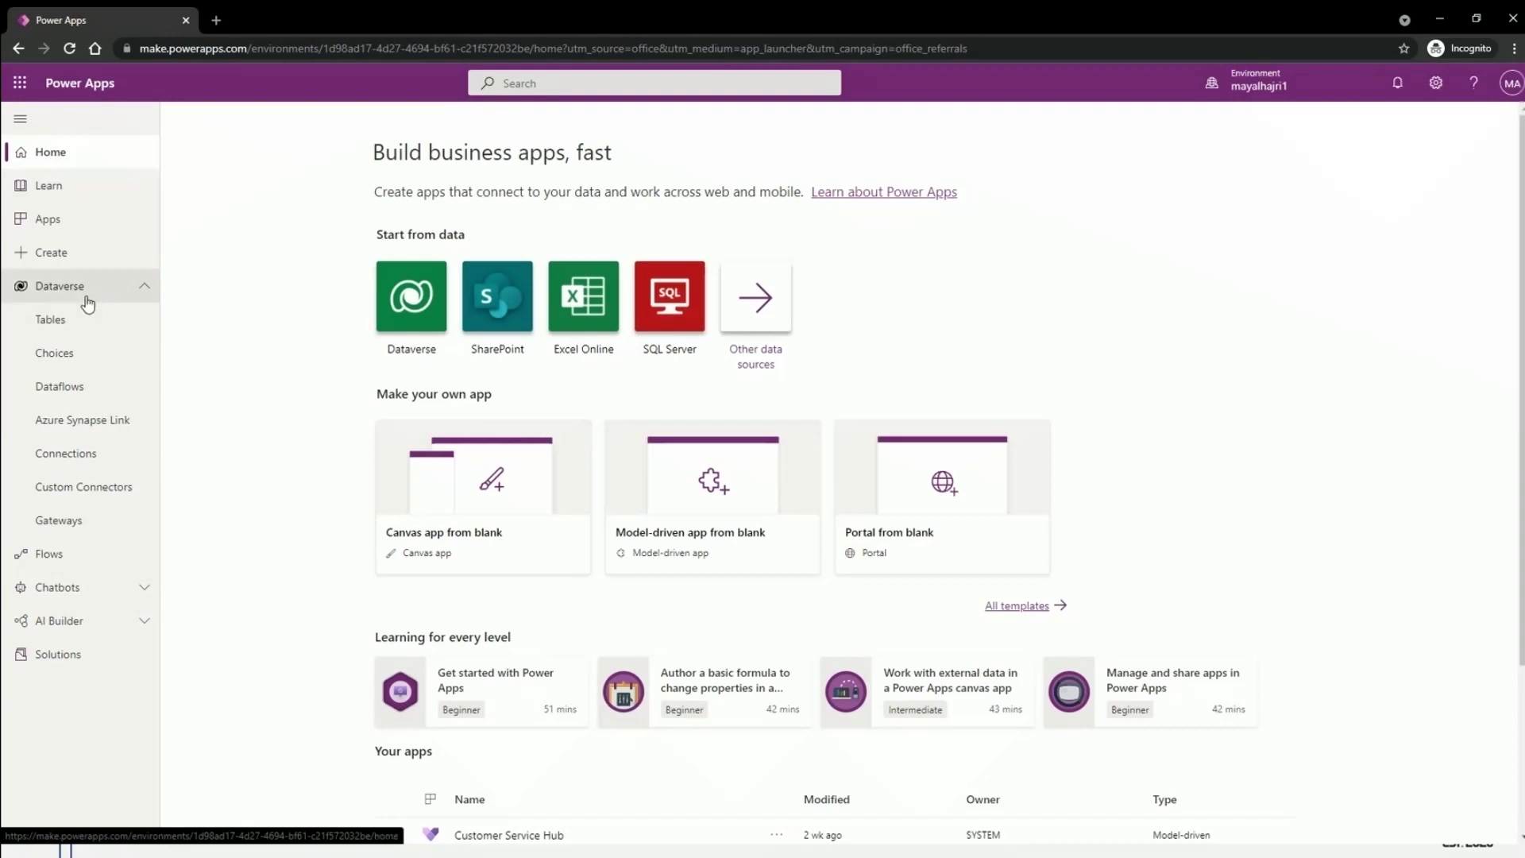
pyautogui.click(66, 322)
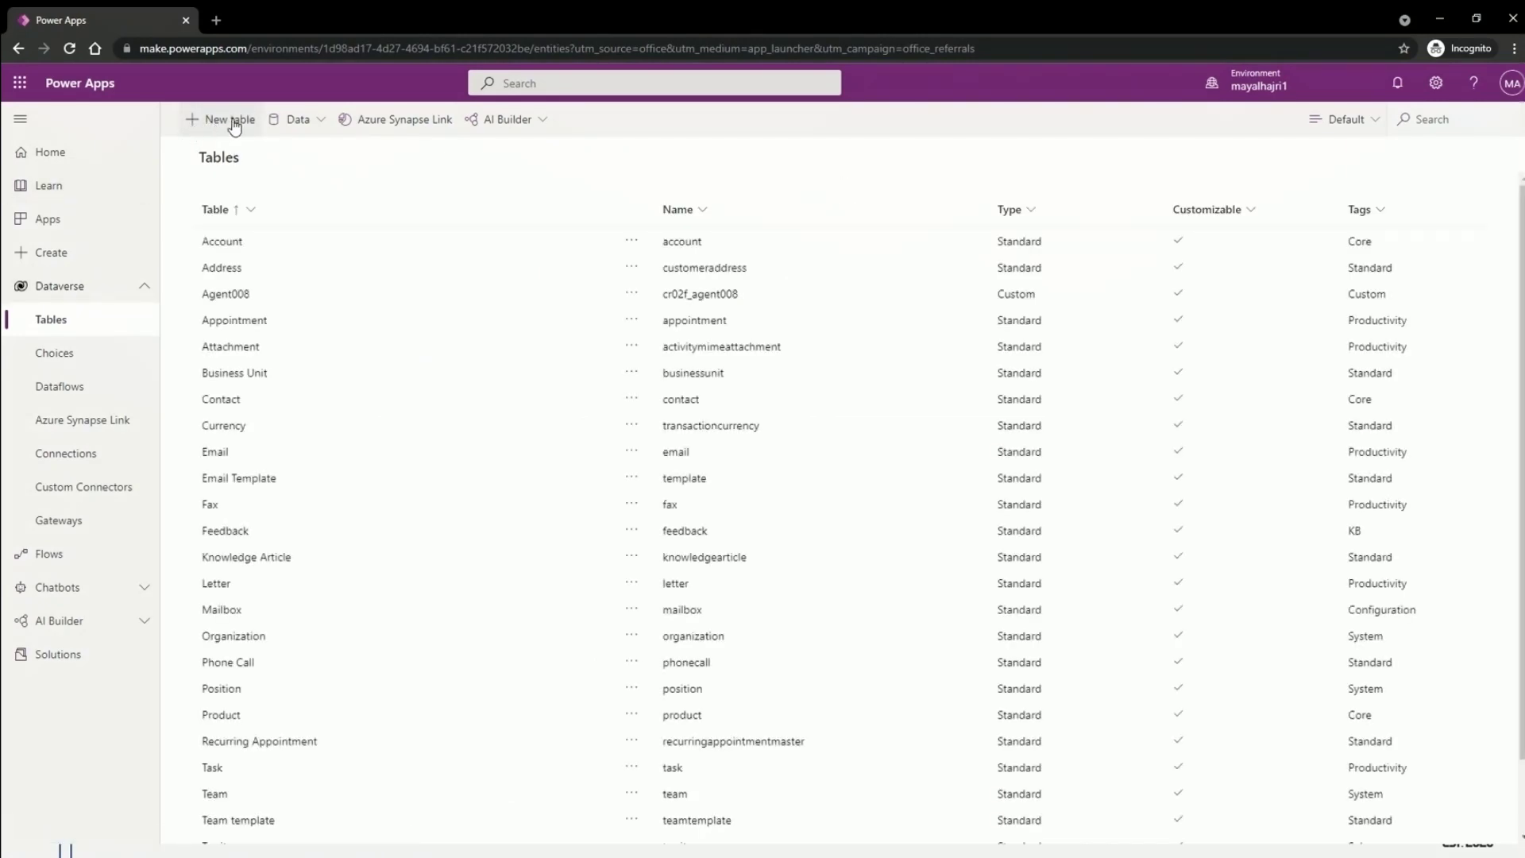
pyautogui.click(234, 126)
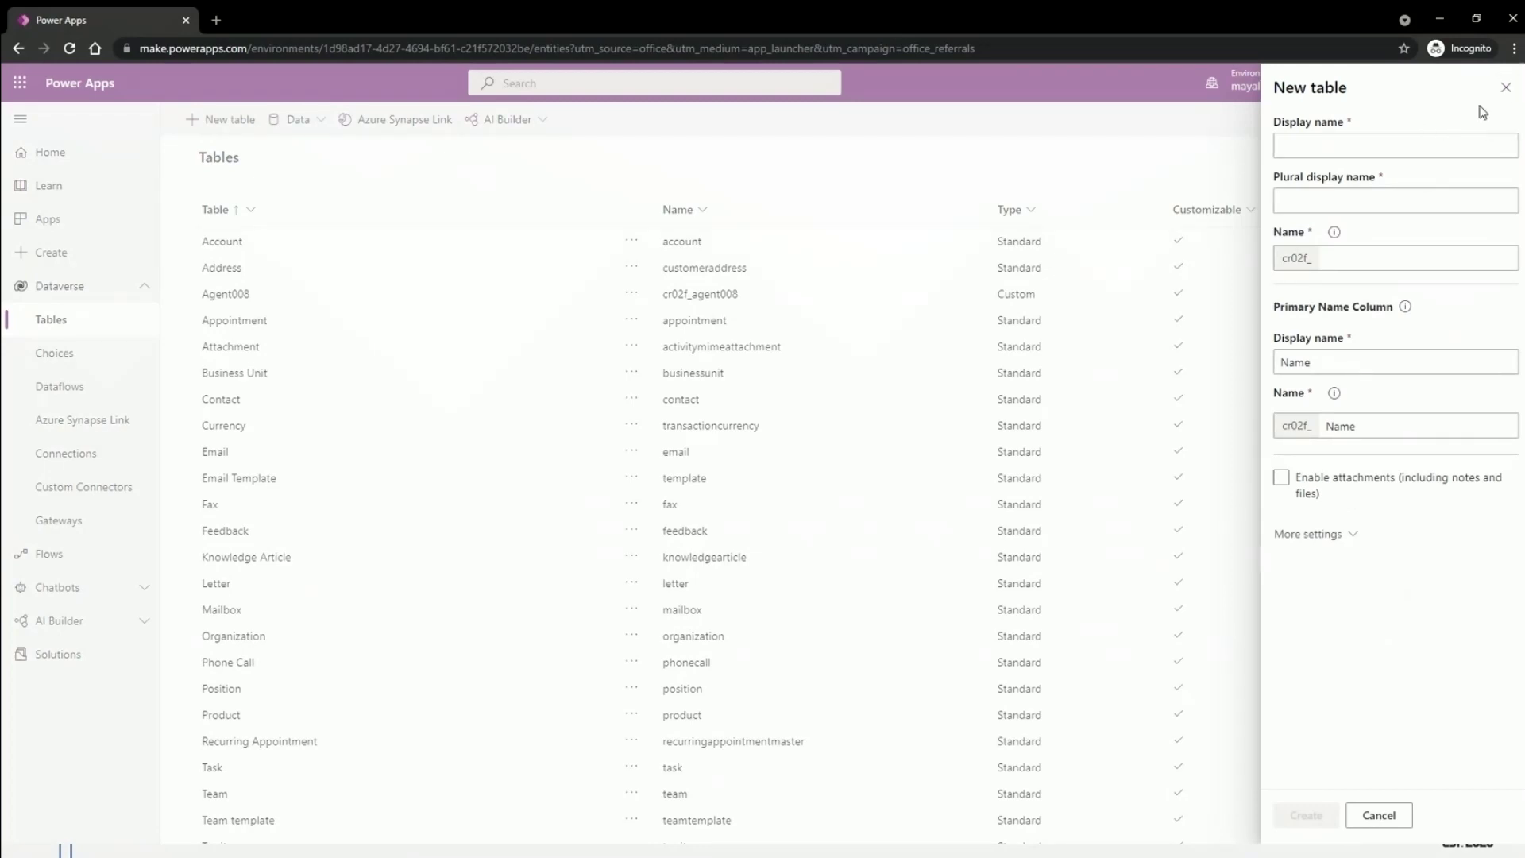
pyautogui.click(1505, 89)
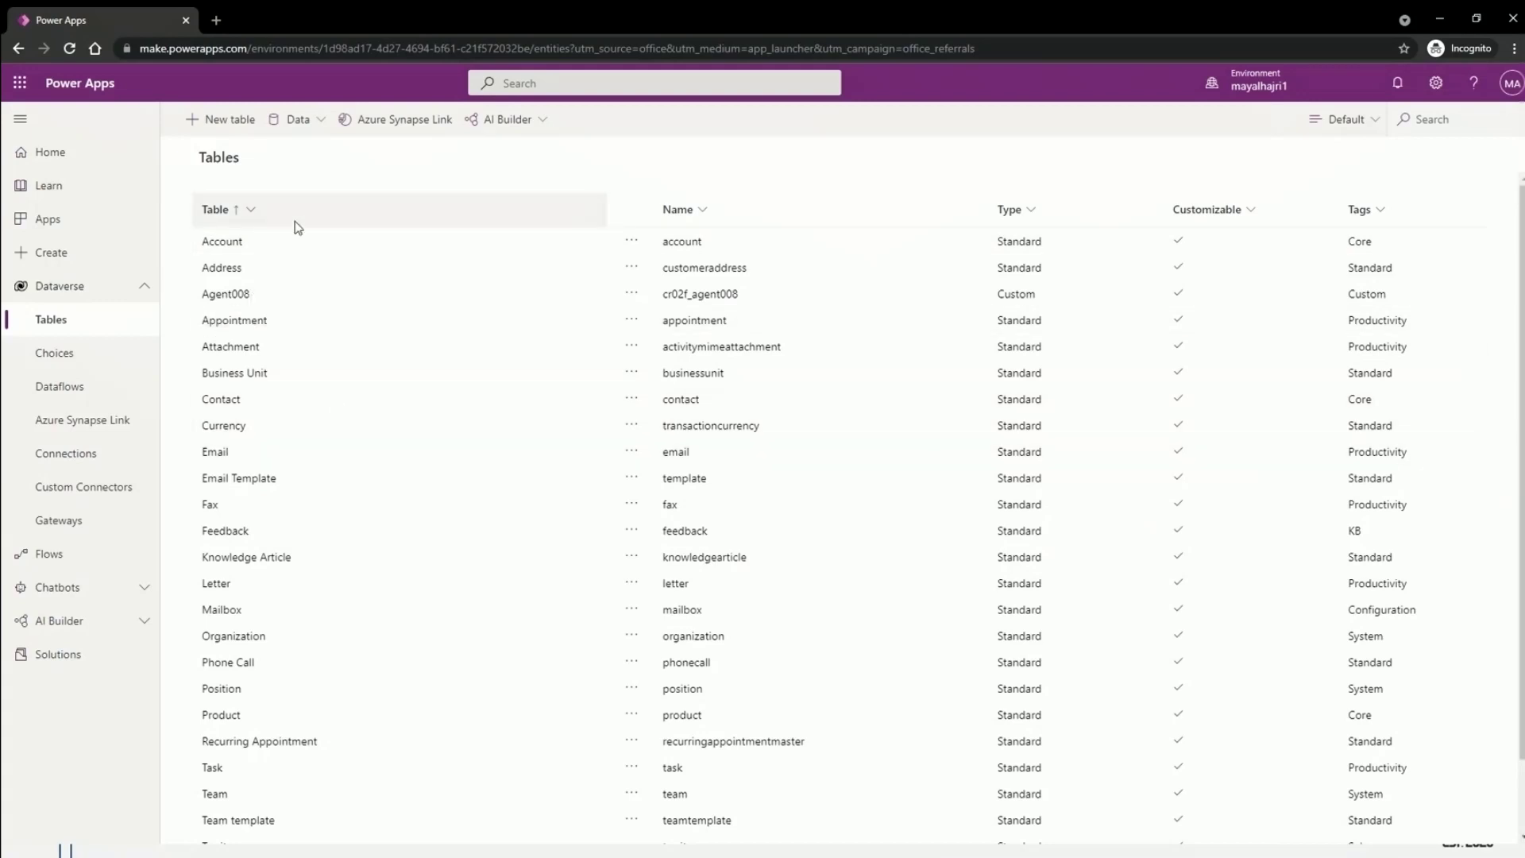
# - Reopen the Agent008 table and review its columns, relationships, business rules and views
pyautogui.click(630, 295)
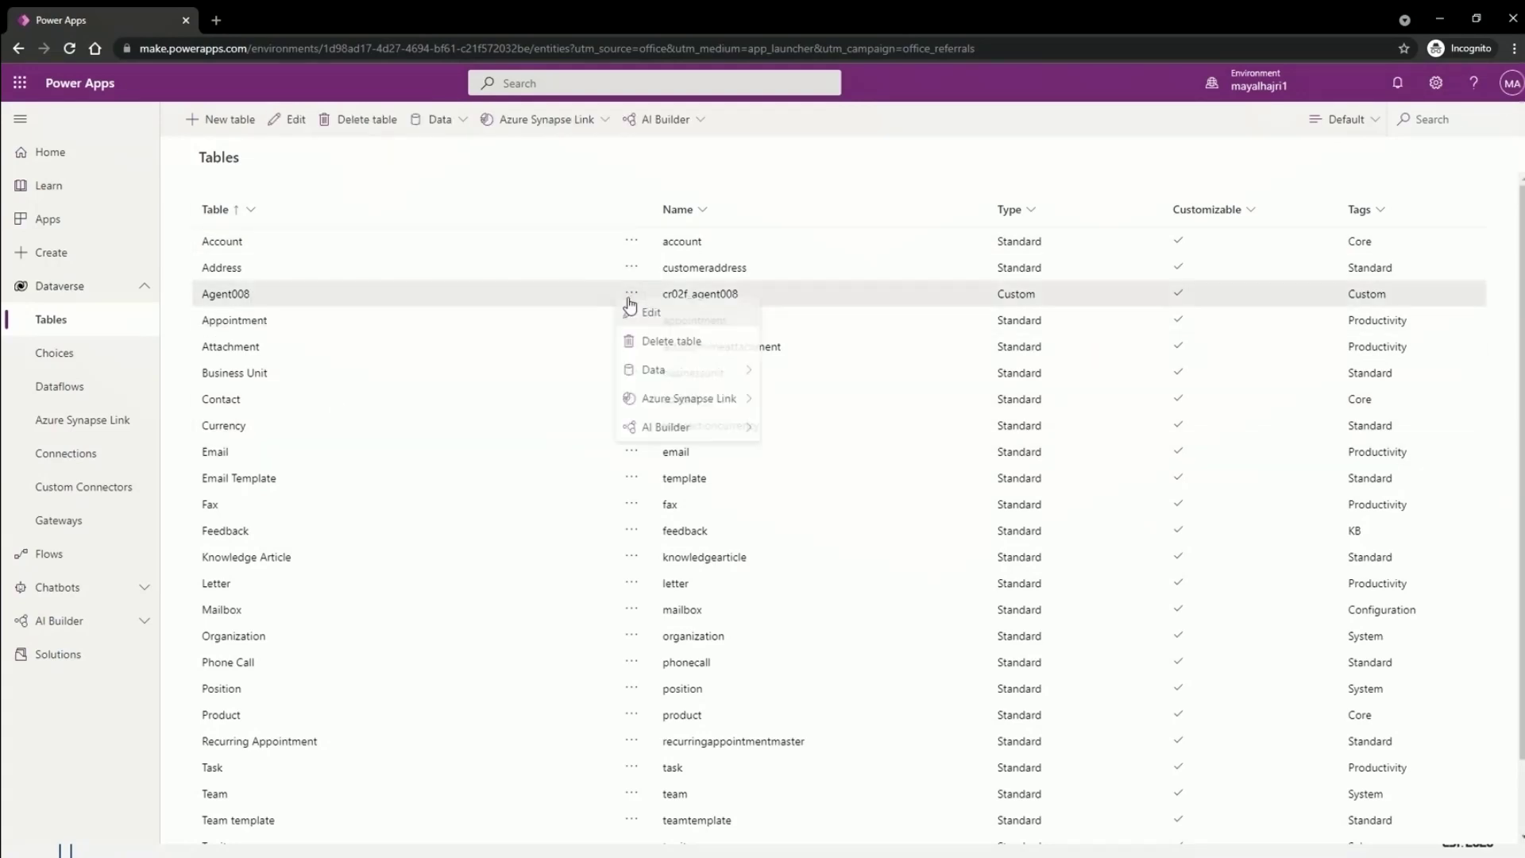
pyautogui.click(652, 316)
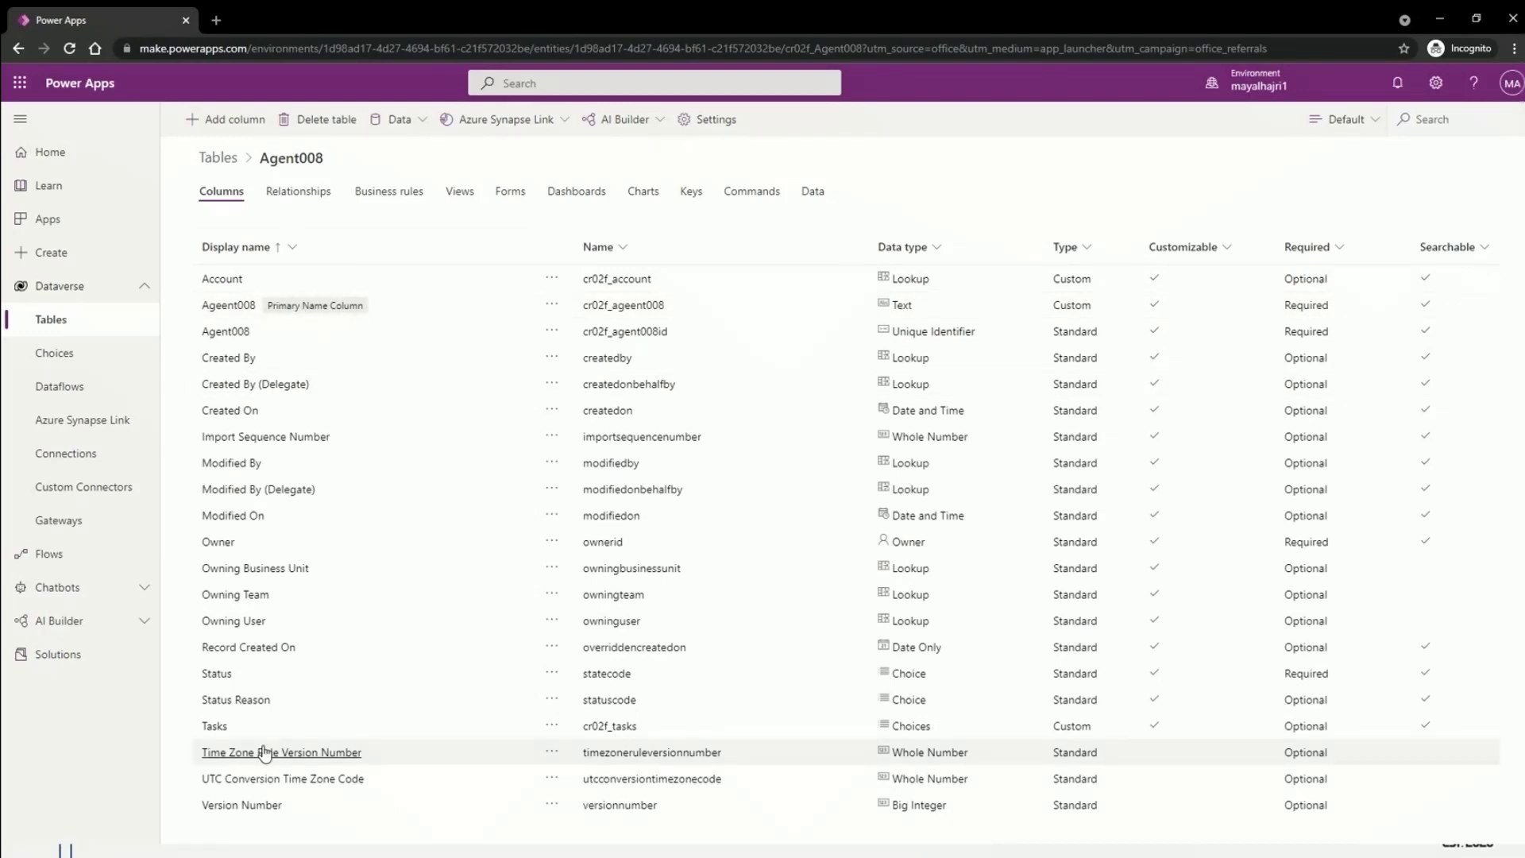
pyautogui.click(321, 197)
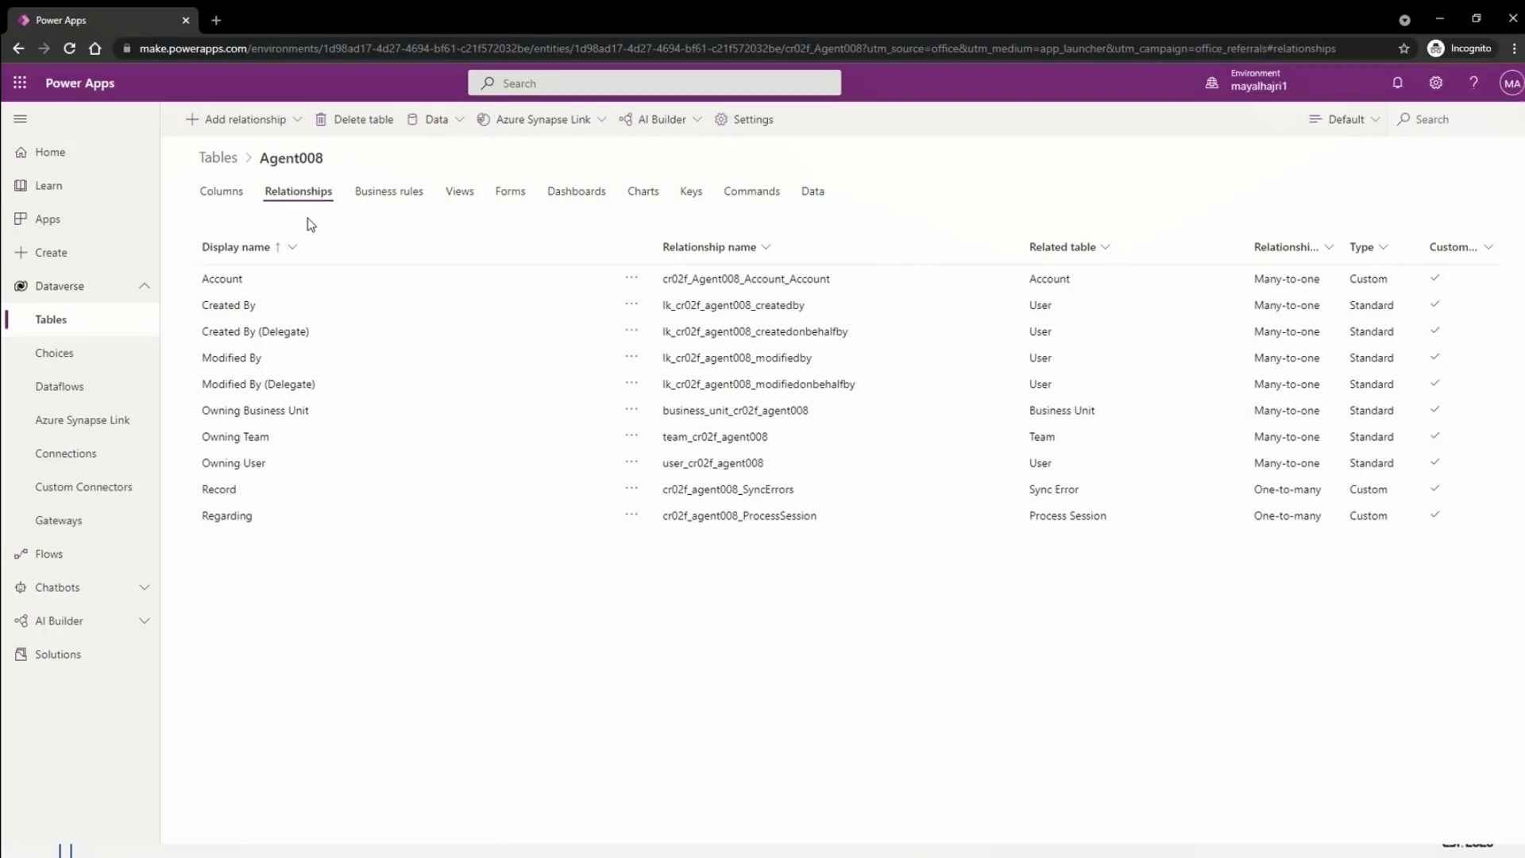
pyautogui.click(382, 196)
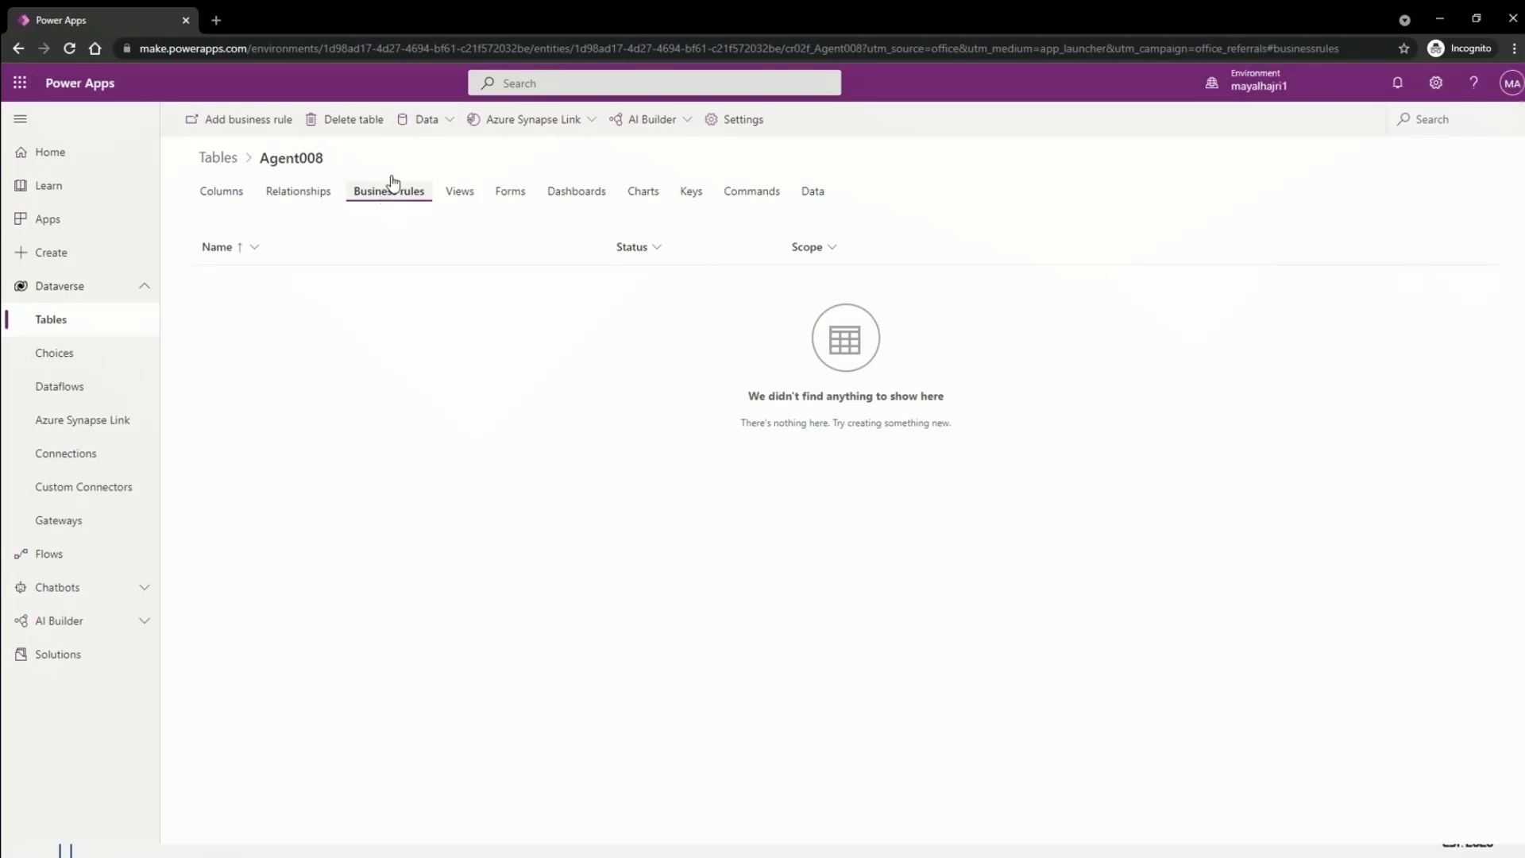
pyautogui.click(446, 197)
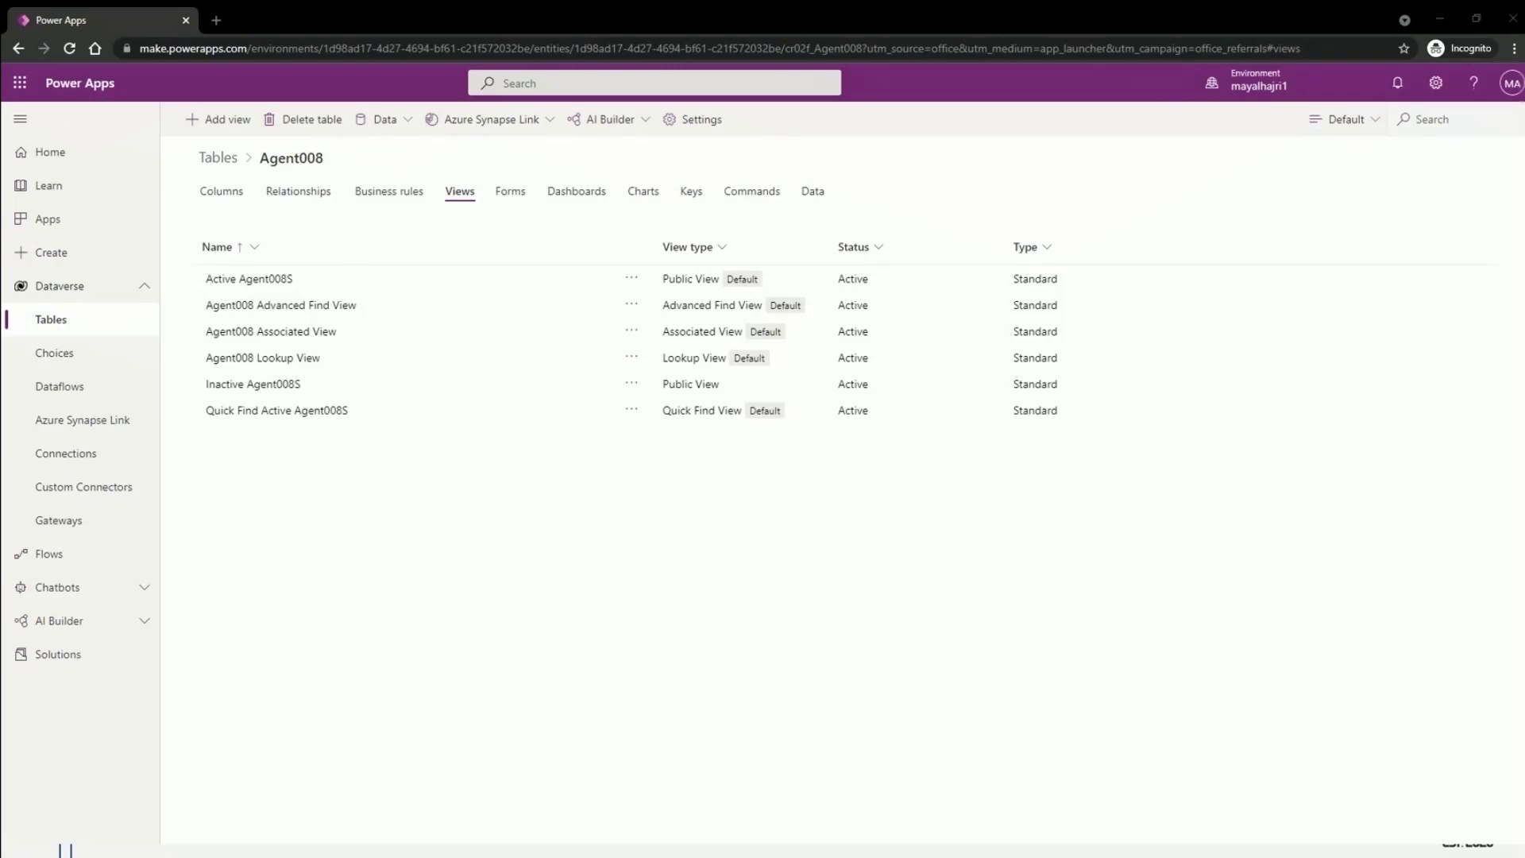
# - Switch to the Microsoft Learn module Create tables in Dataverse and advance from its introduction to the lab on creating a Dataverse table
pyautogui.hotkey('alt', 'Tab')
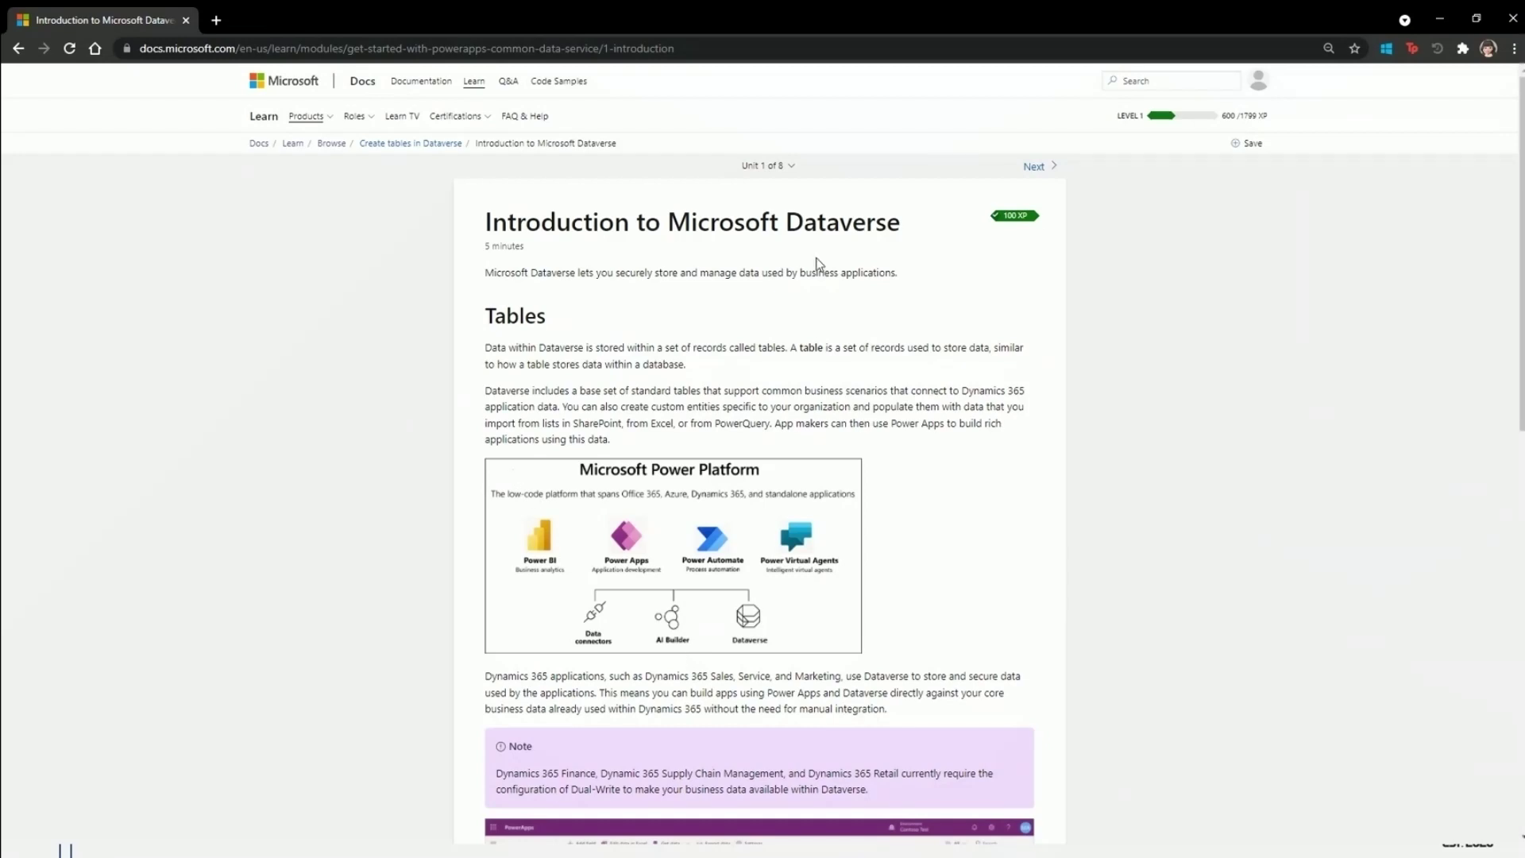
pyautogui.scroll(-3, 894, 237)
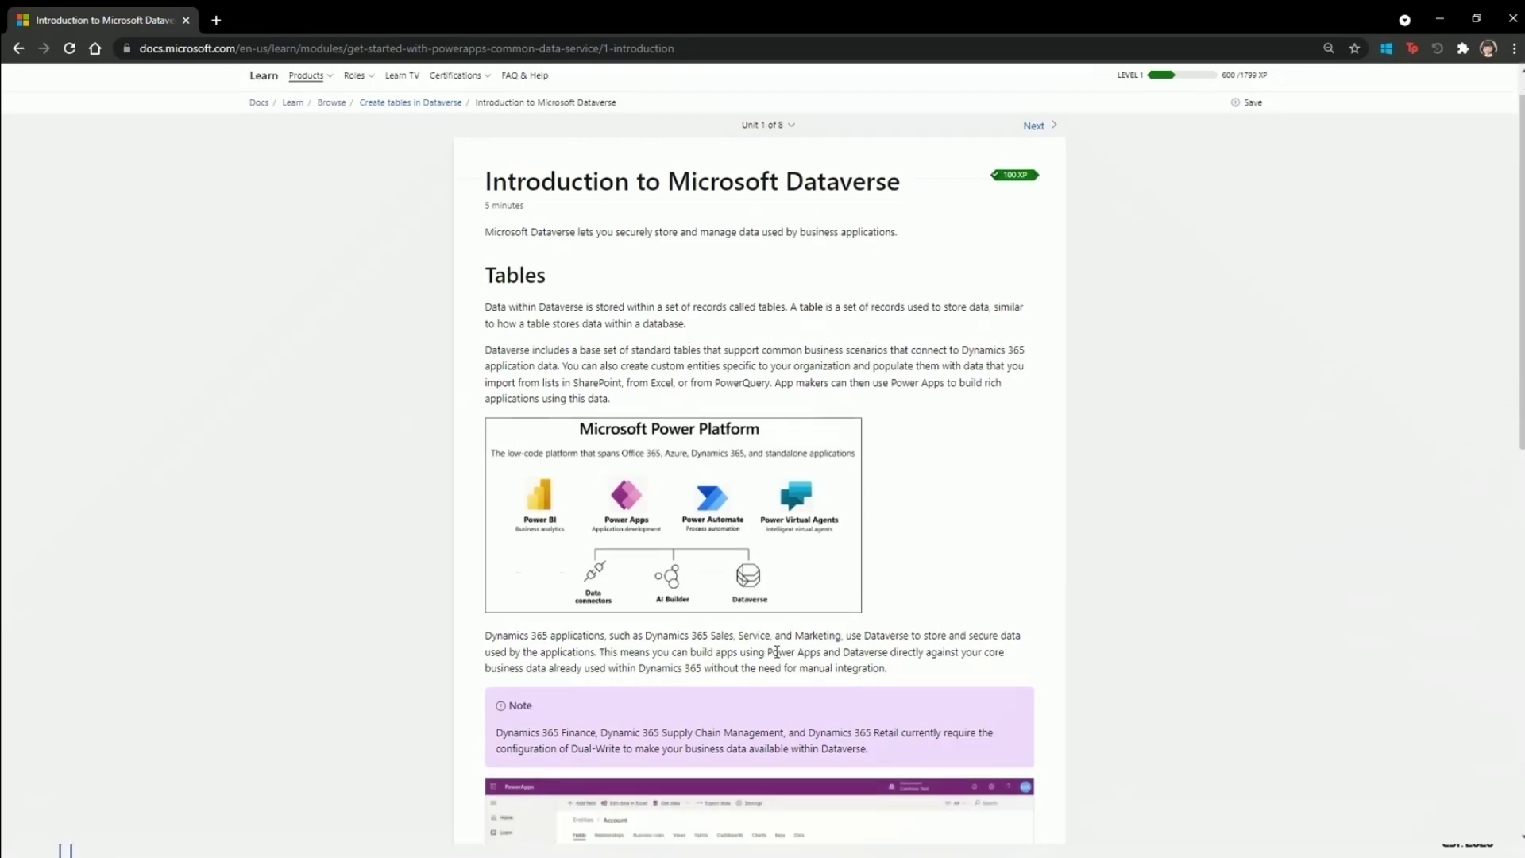
pyautogui.scroll(3, 799, 541)
pyautogui.click(1033, 171)
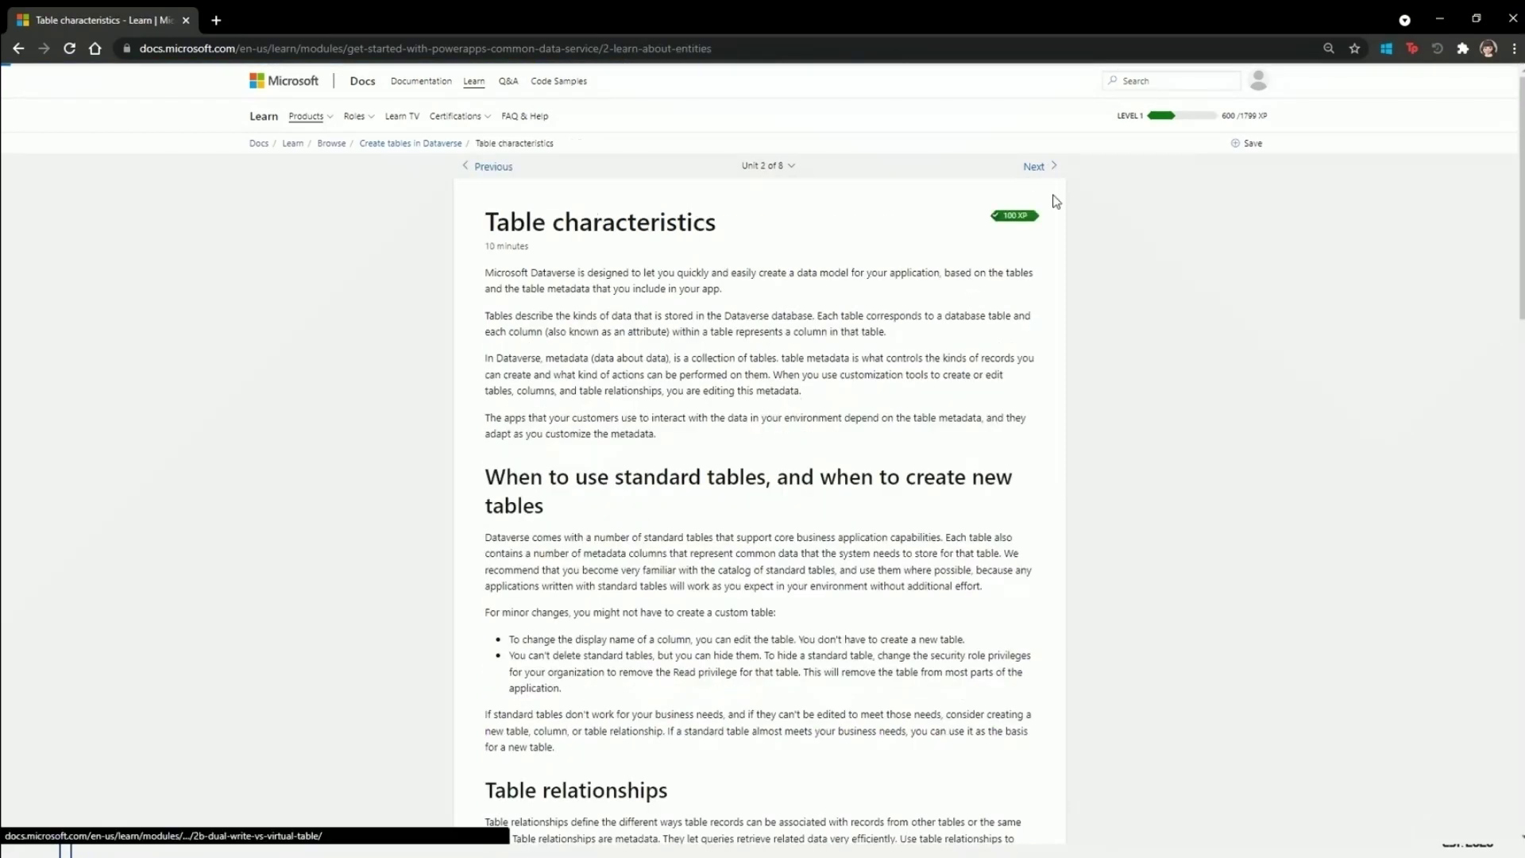
pyautogui.click(1055, 200)
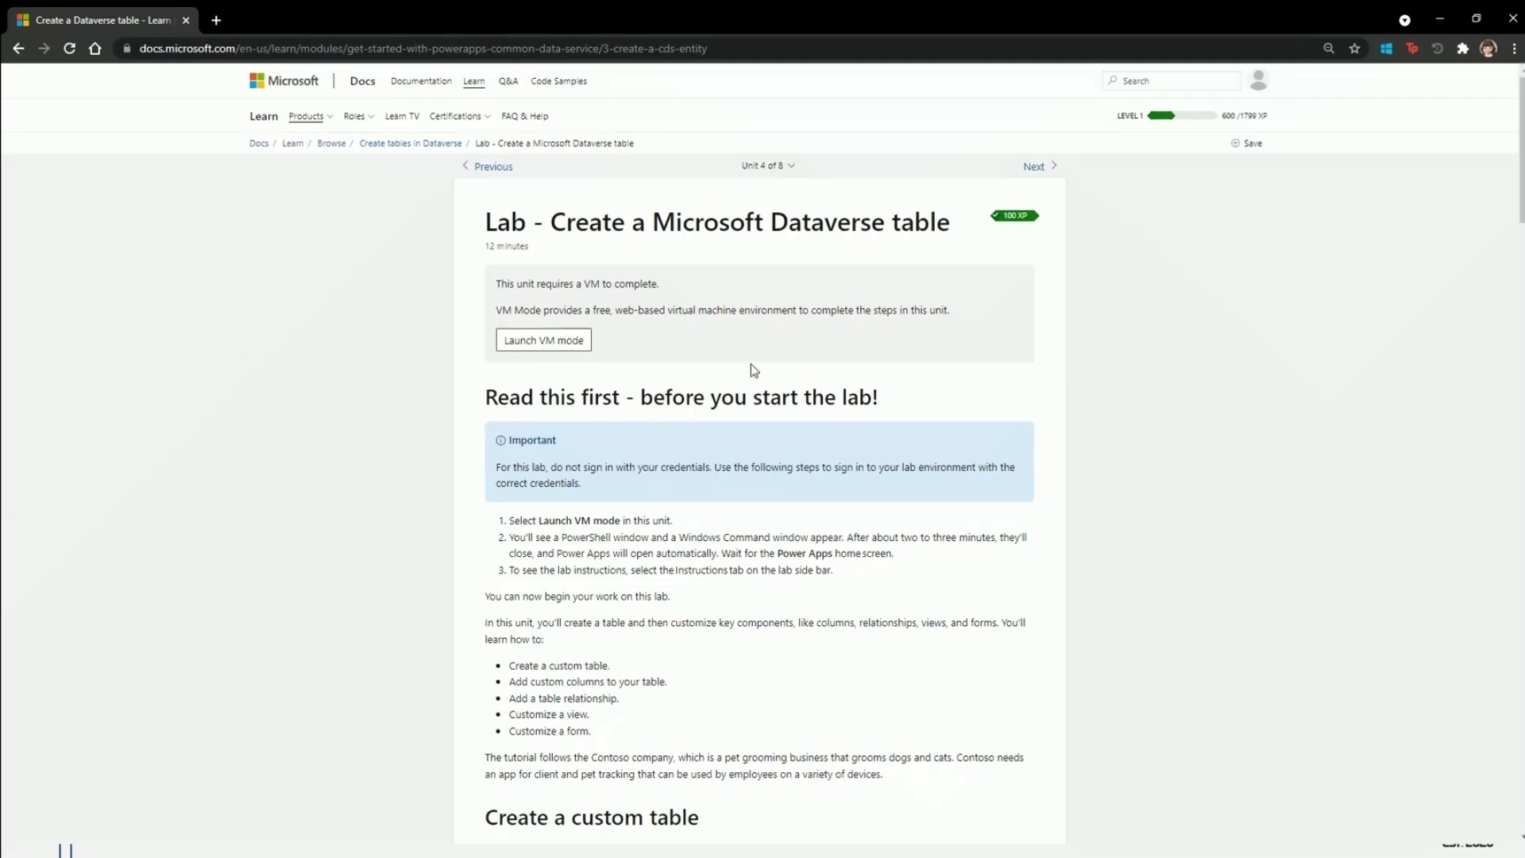
# - Examine the lab's instructions and the module's list of units, and return to the Agent008 views in Power Apps
pyautogui.scroll(-4, 750, 364)
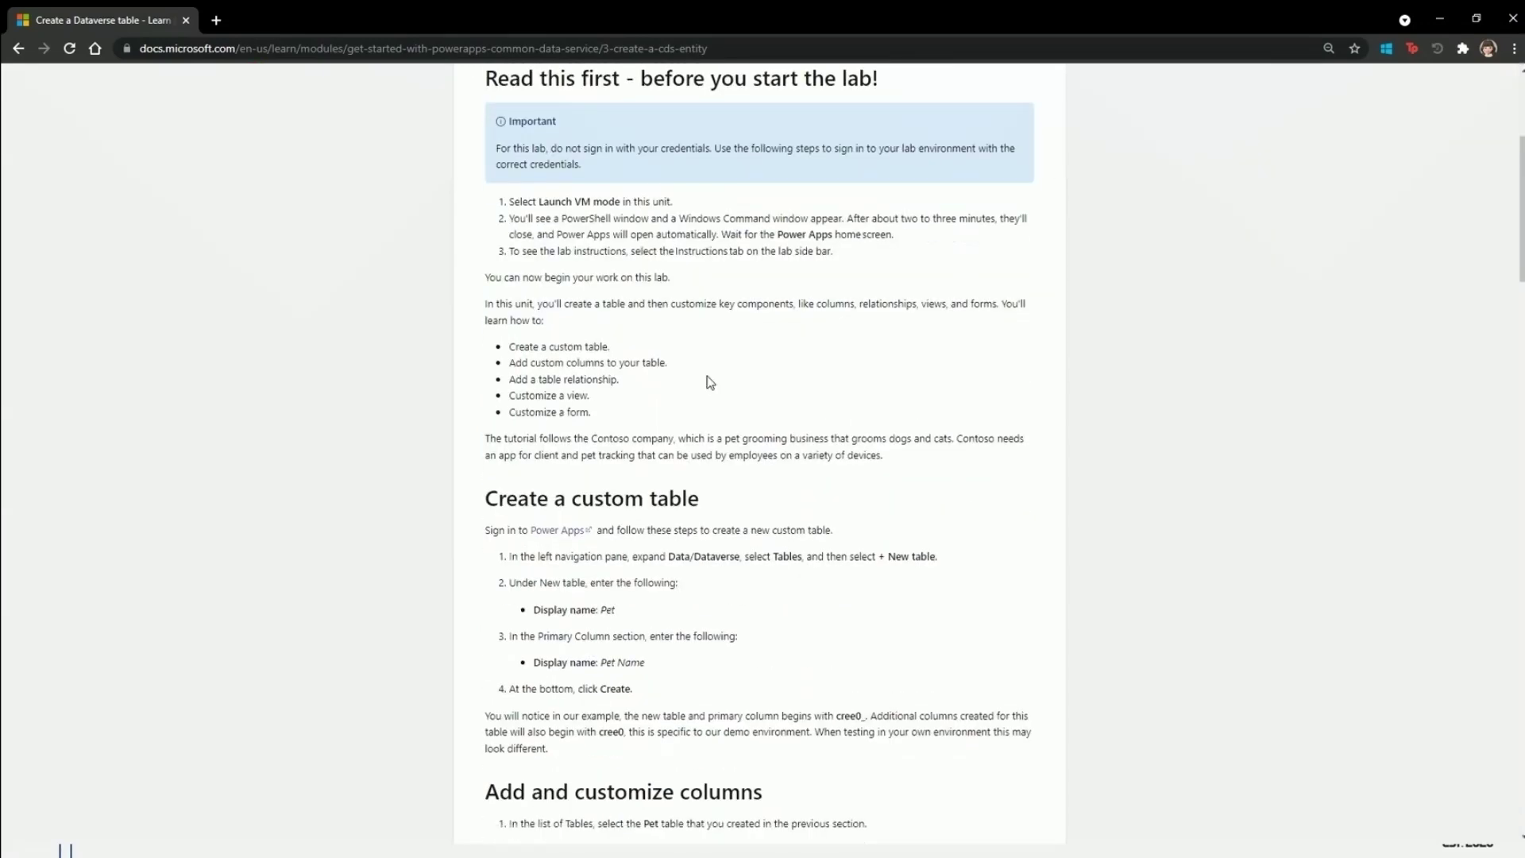
pyautogui.scroll(4, 710, 382)
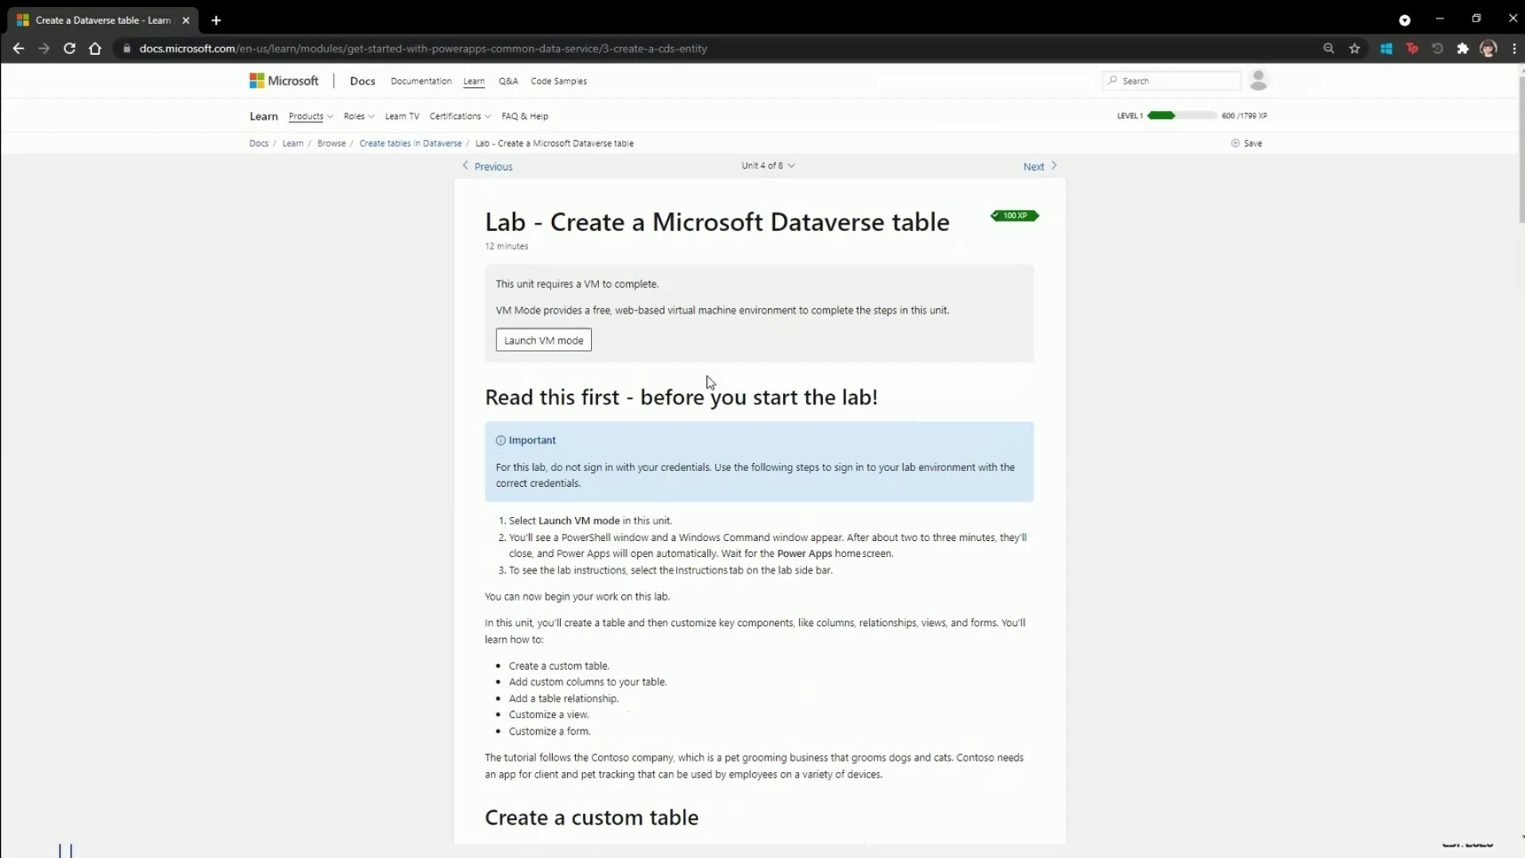
pyautogui.click(767, 166)
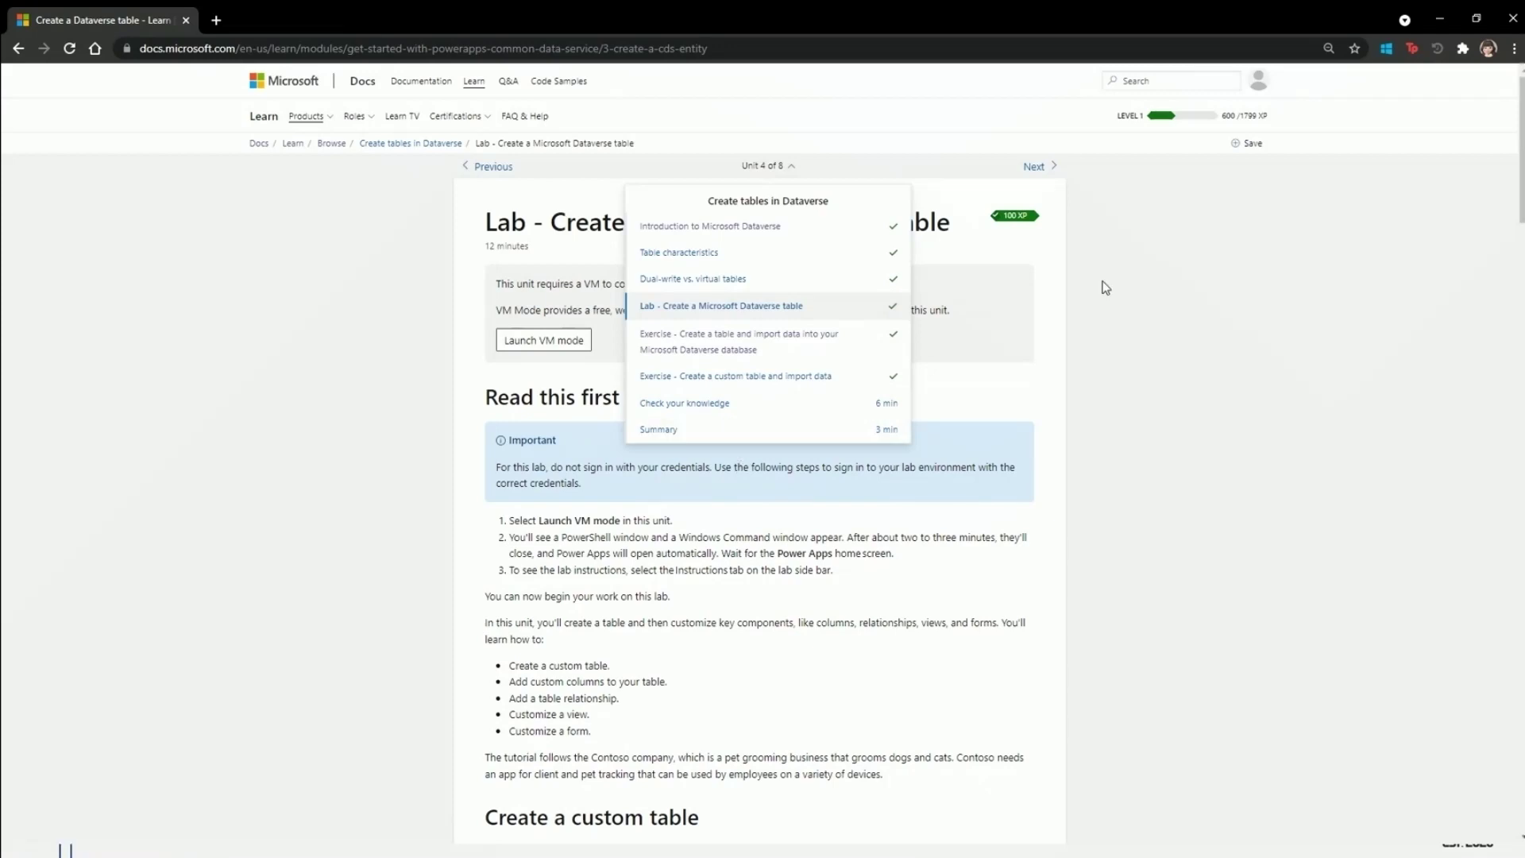
pyautogui.click(1136, 402)
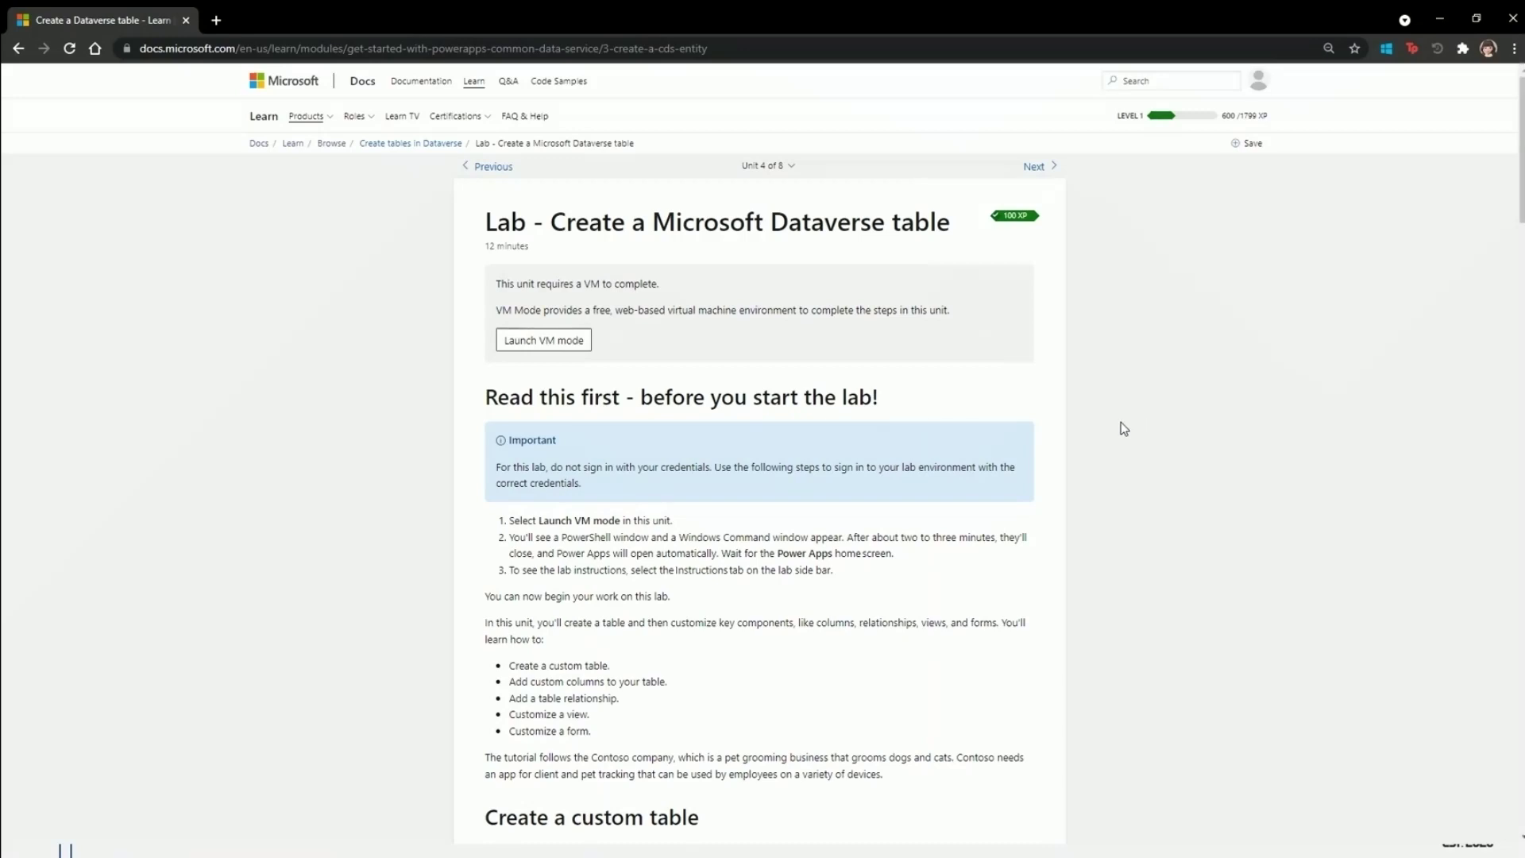
pyautogui.click(1432, 17)
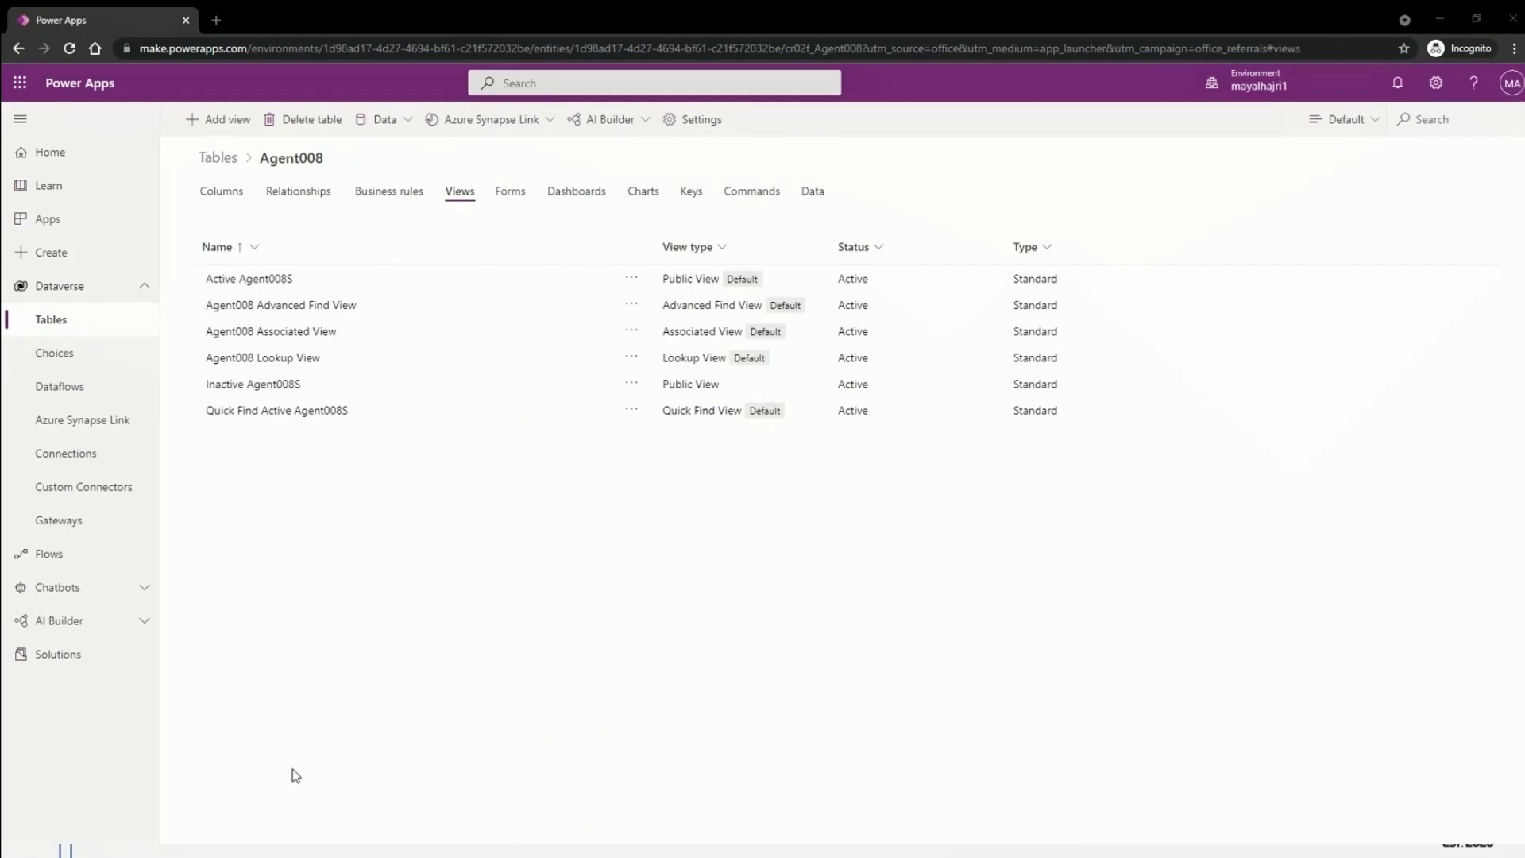